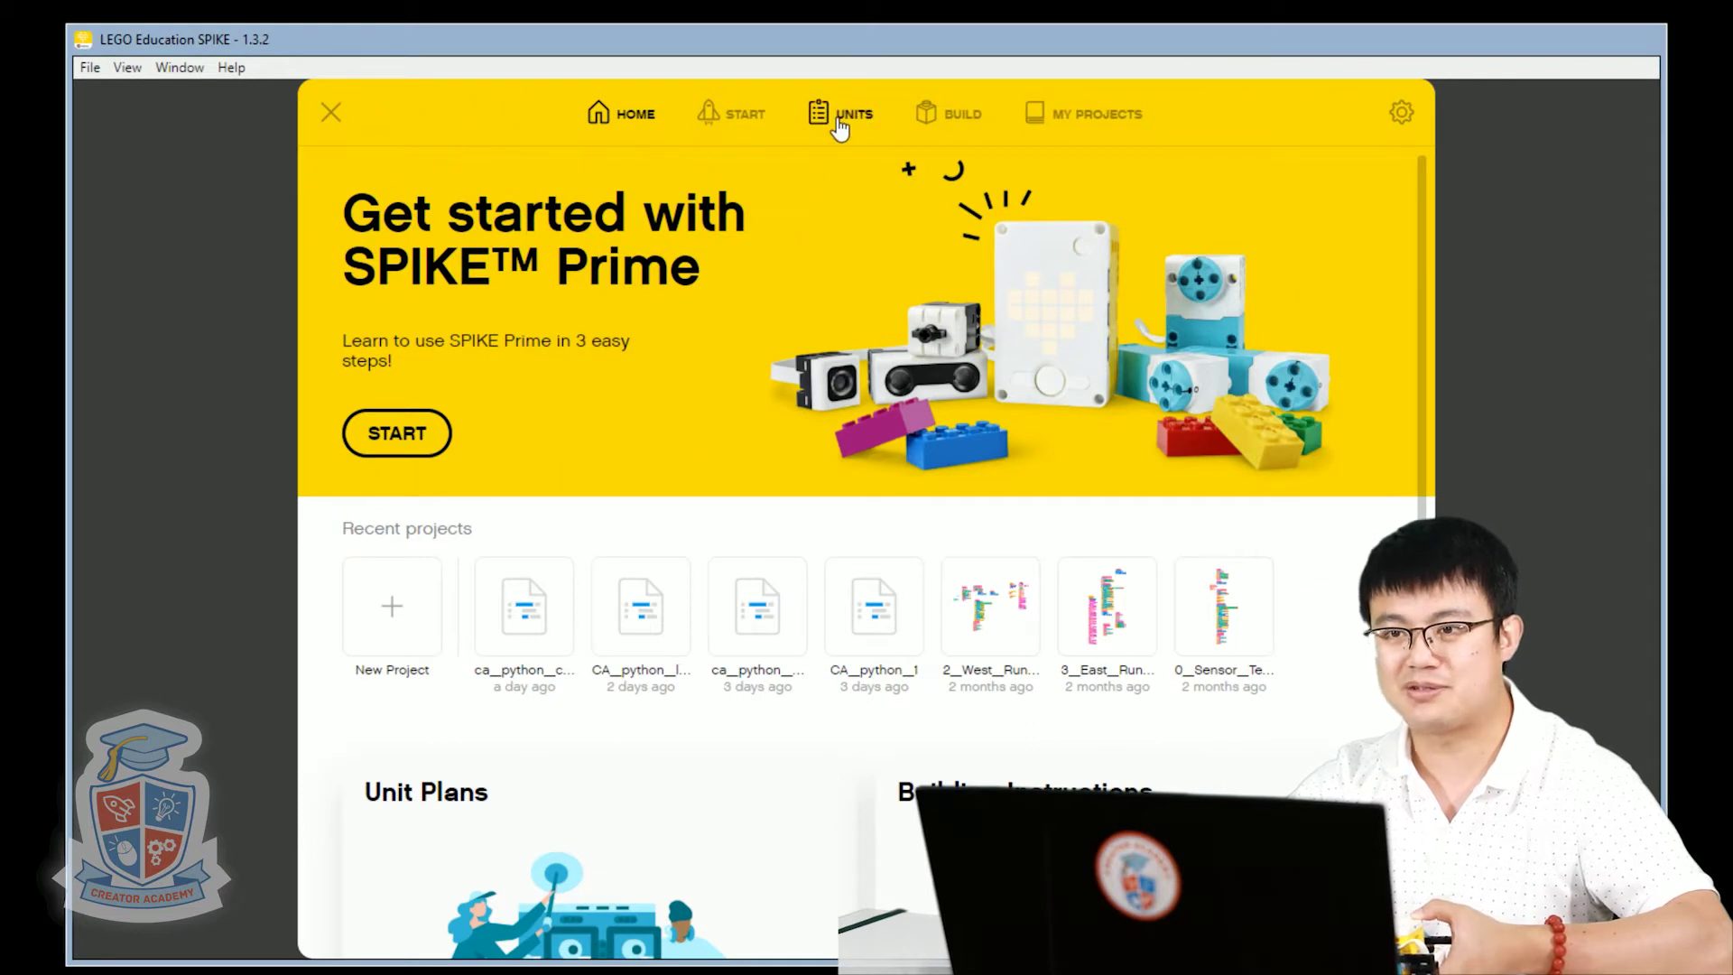
# Open the Driving Base 3 card from the BUILD library's Building Instructions.
pyautogui.click(978, 111)
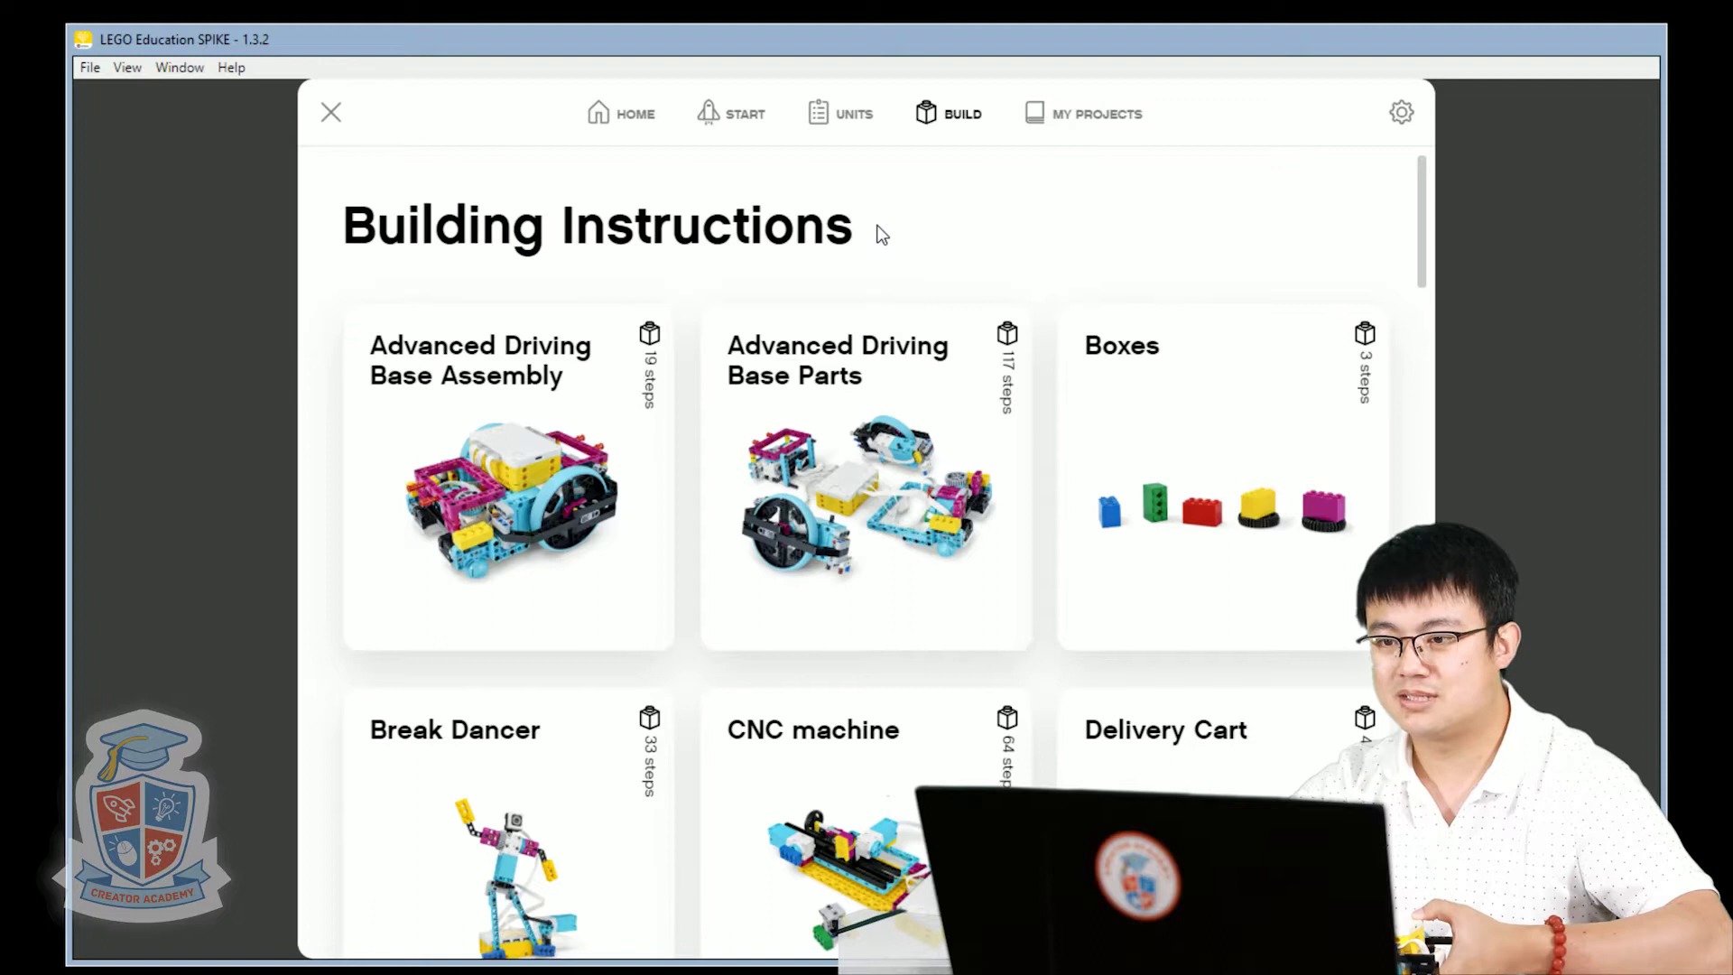
pyautogui.scroll(-5, 880, 231)
pyautogui.scroll(-5, 881, 230)
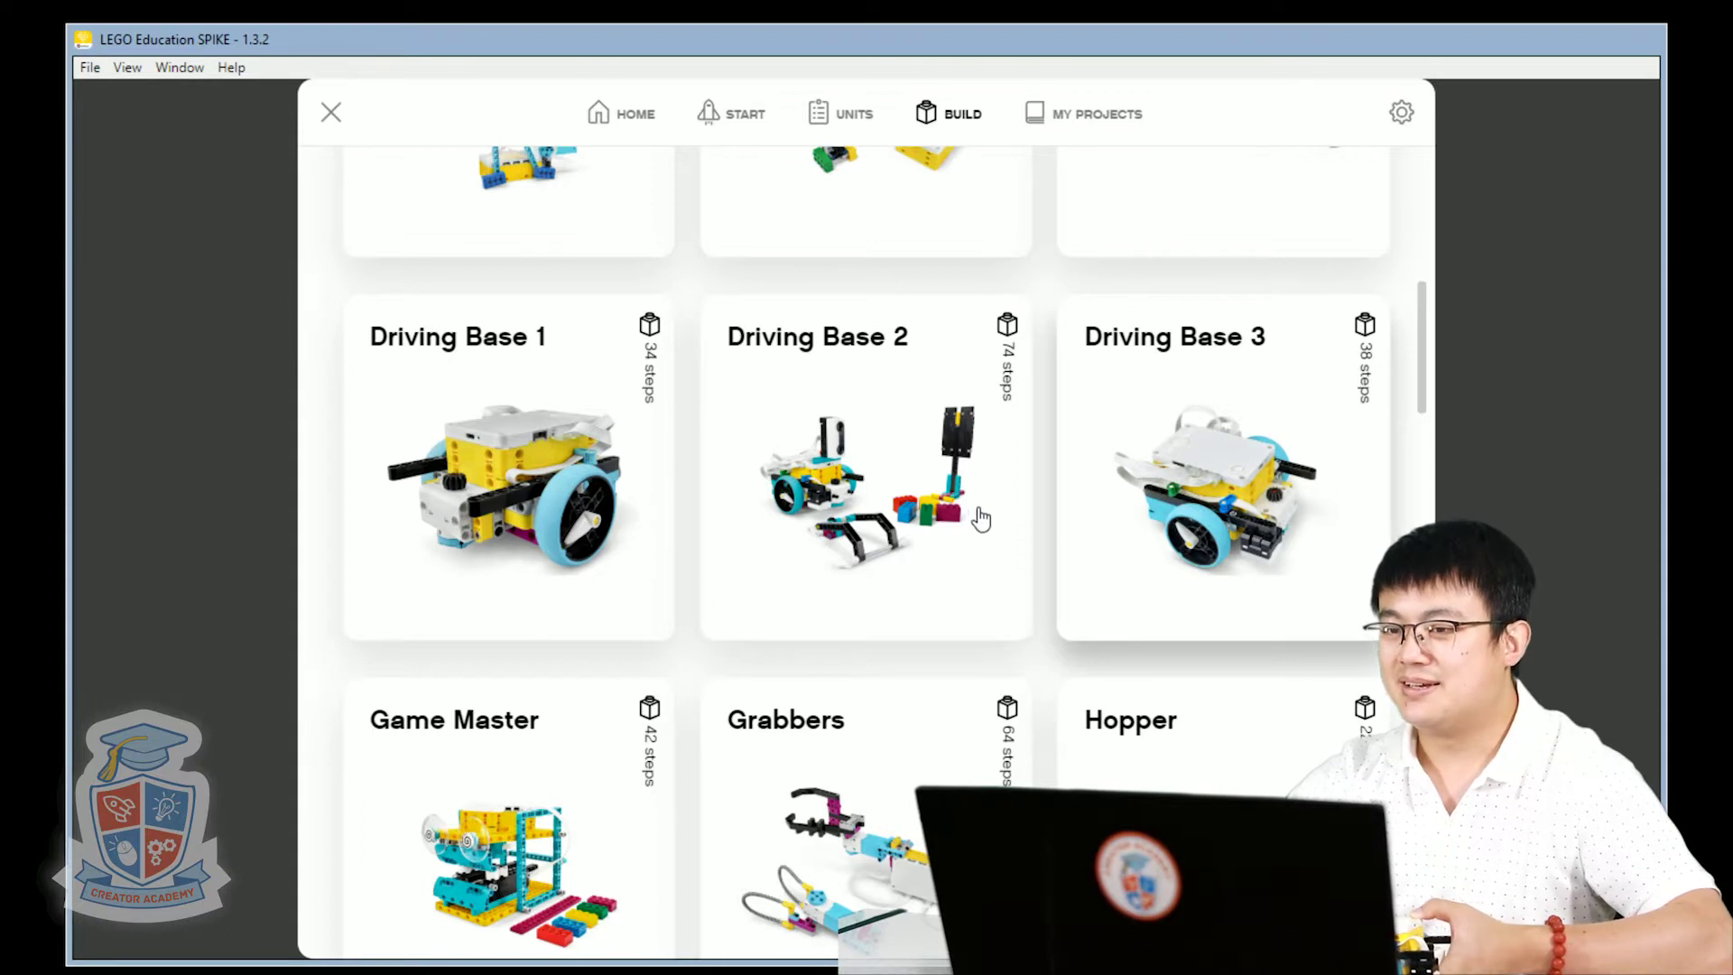
pyautogui.click(1172, 491)
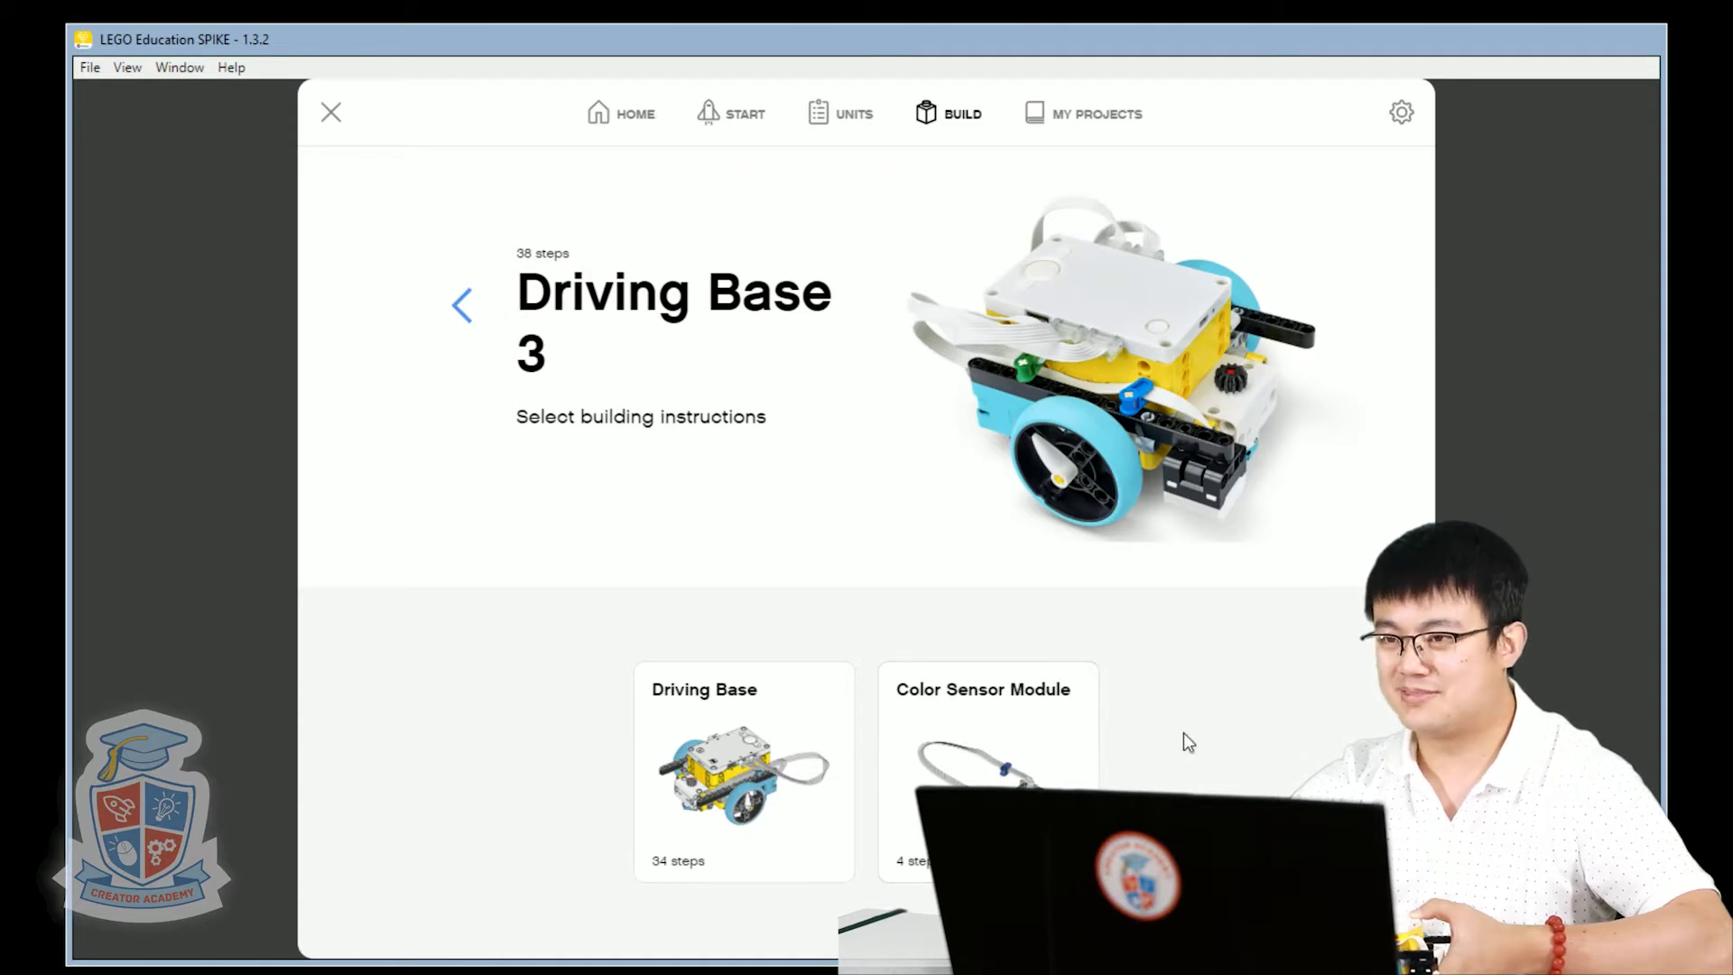
# Leave the Driving Base 3 instructions and go back to the HOME screen.
pyautogui.click(618, 125)
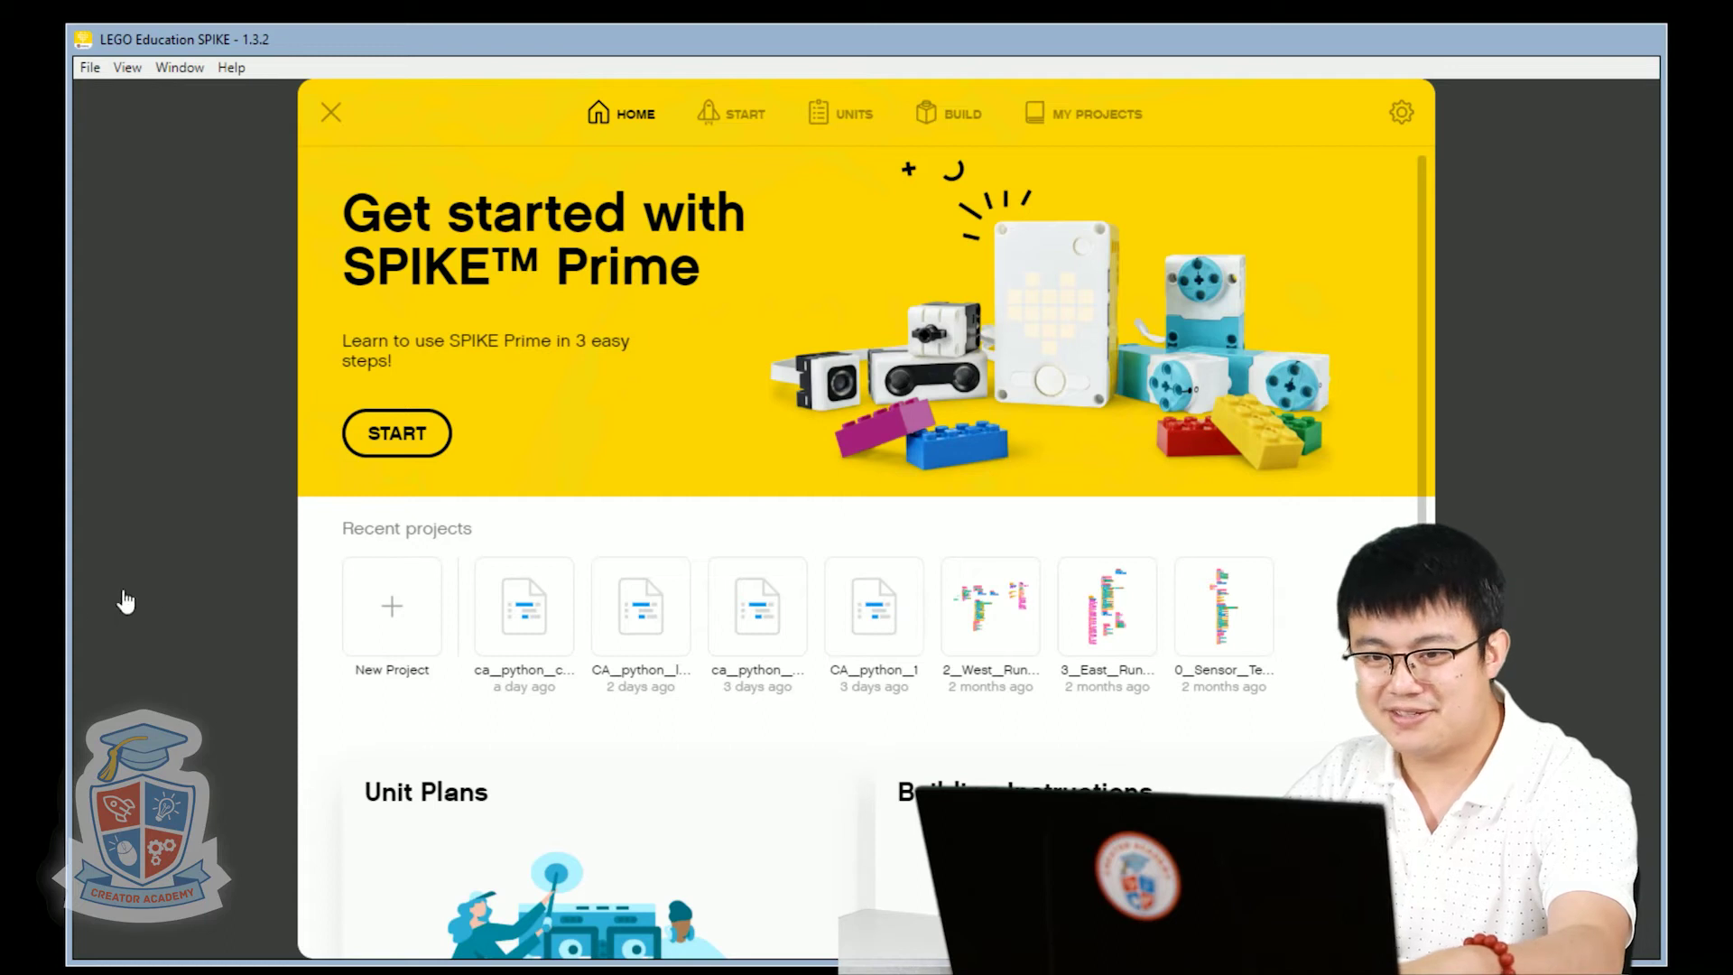
# Create a new PYTHON project named CA_python_line_following.
pyautogui.click(368, 630)
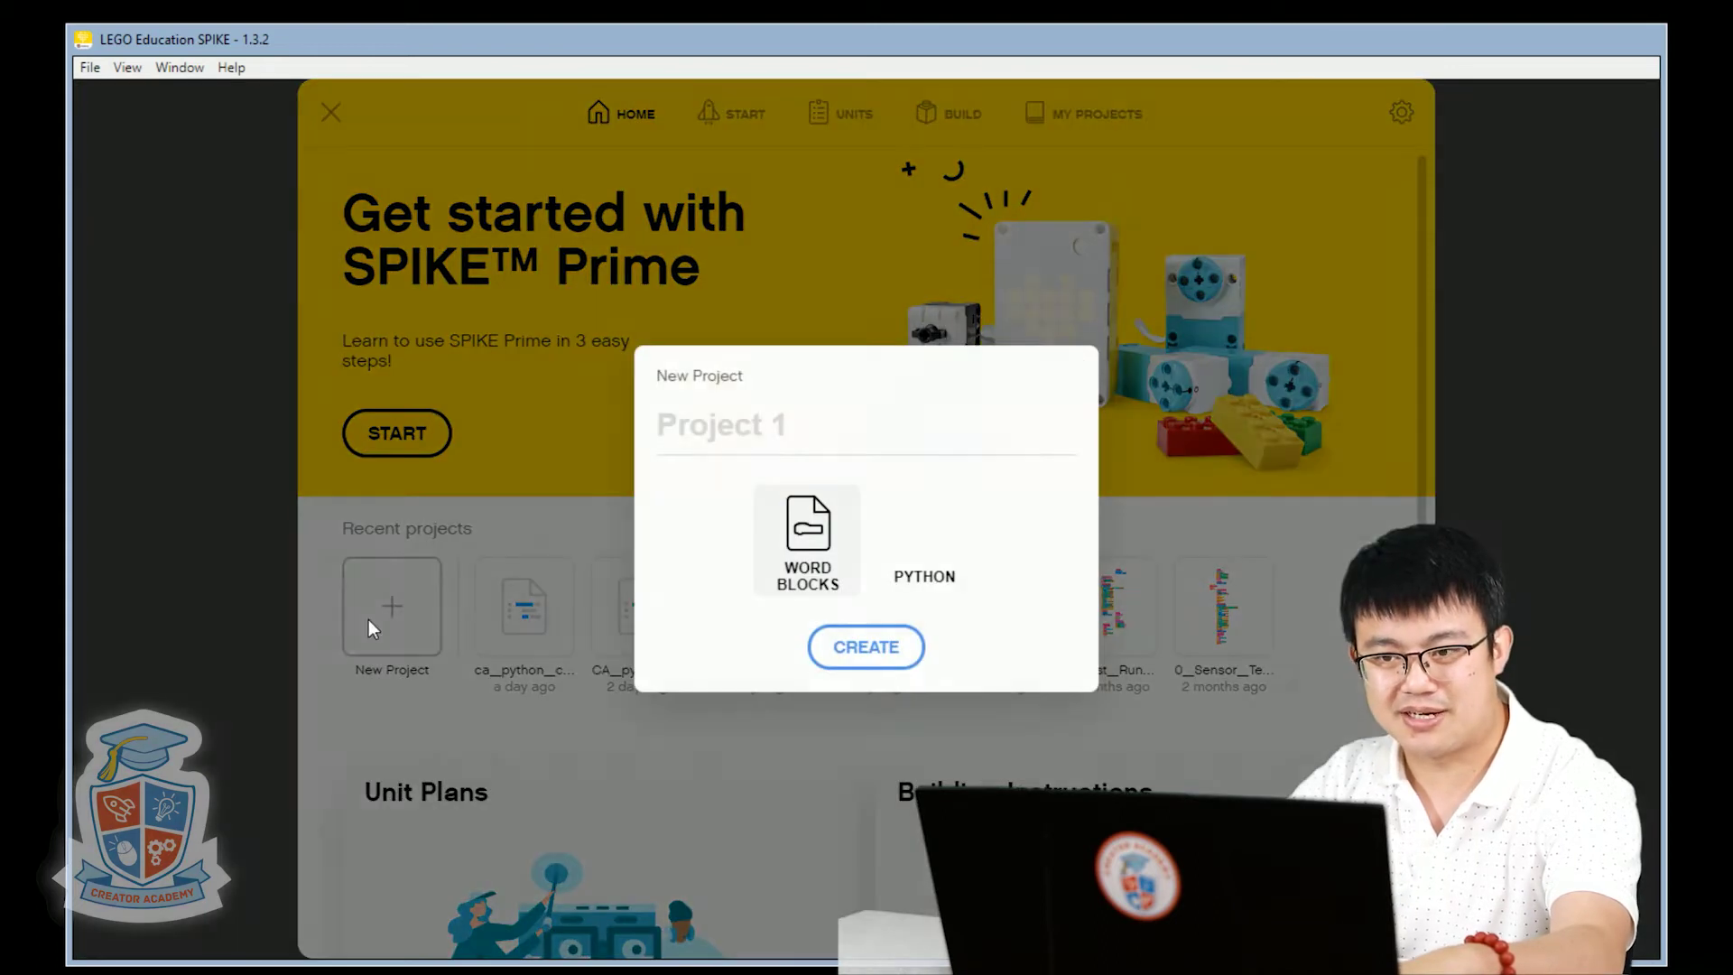
pyautogui.write('C')
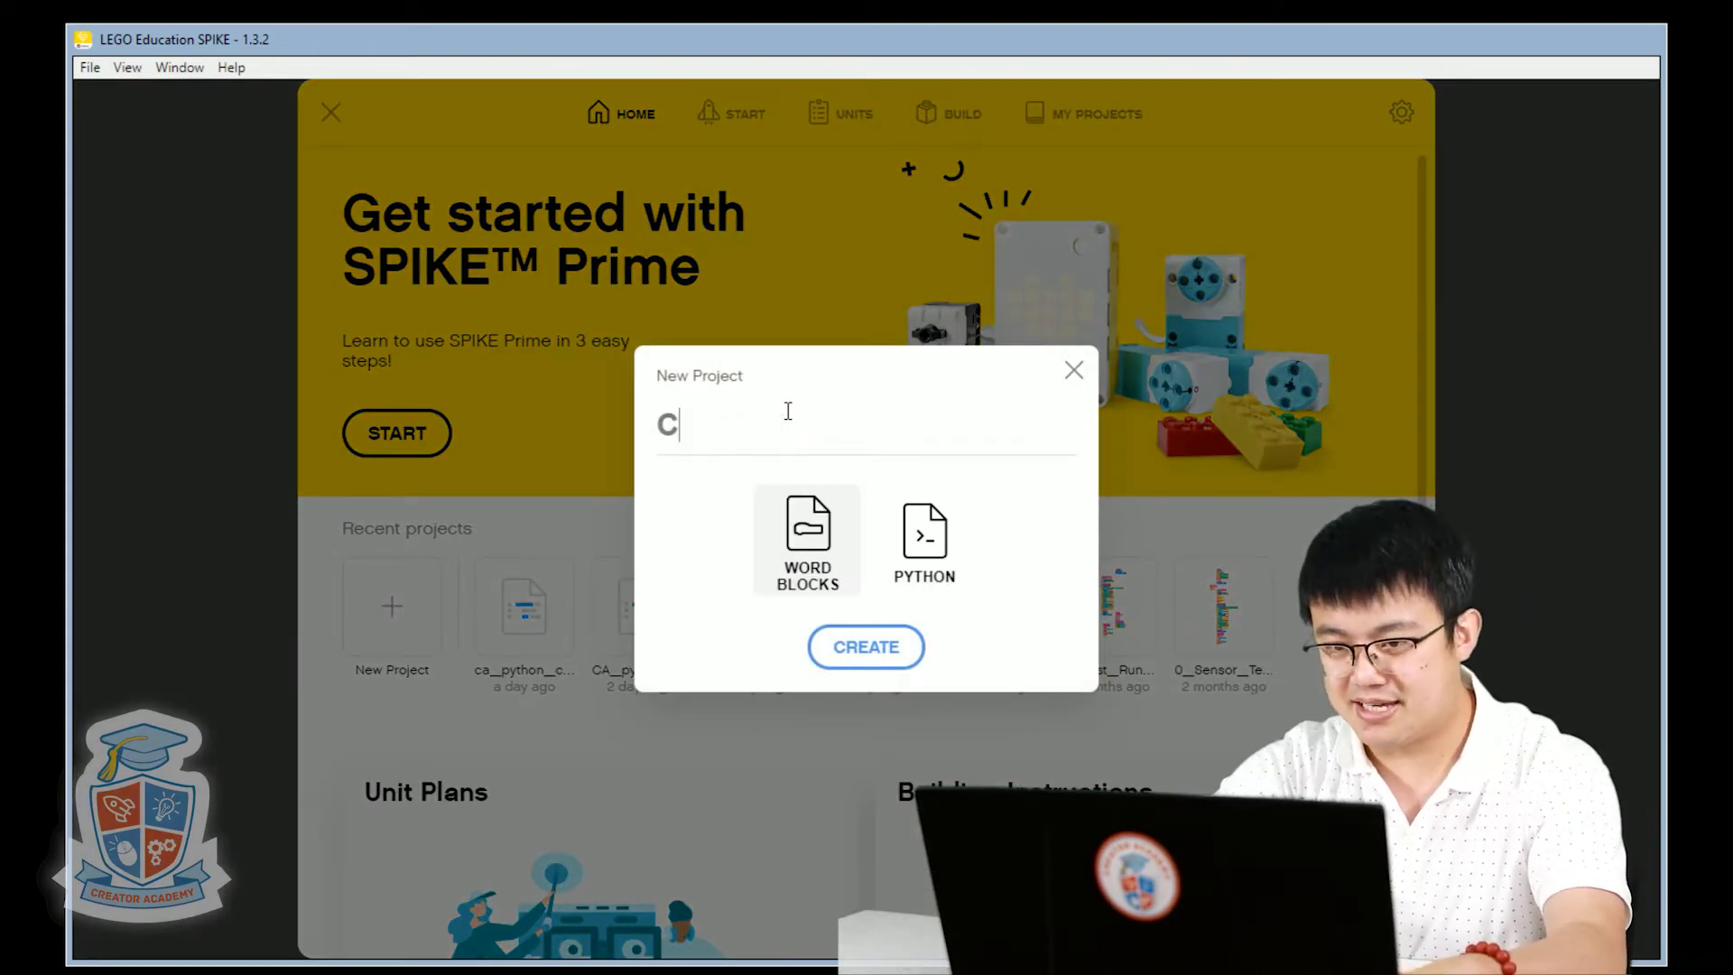
pyautogui.write('A_python_line_following')
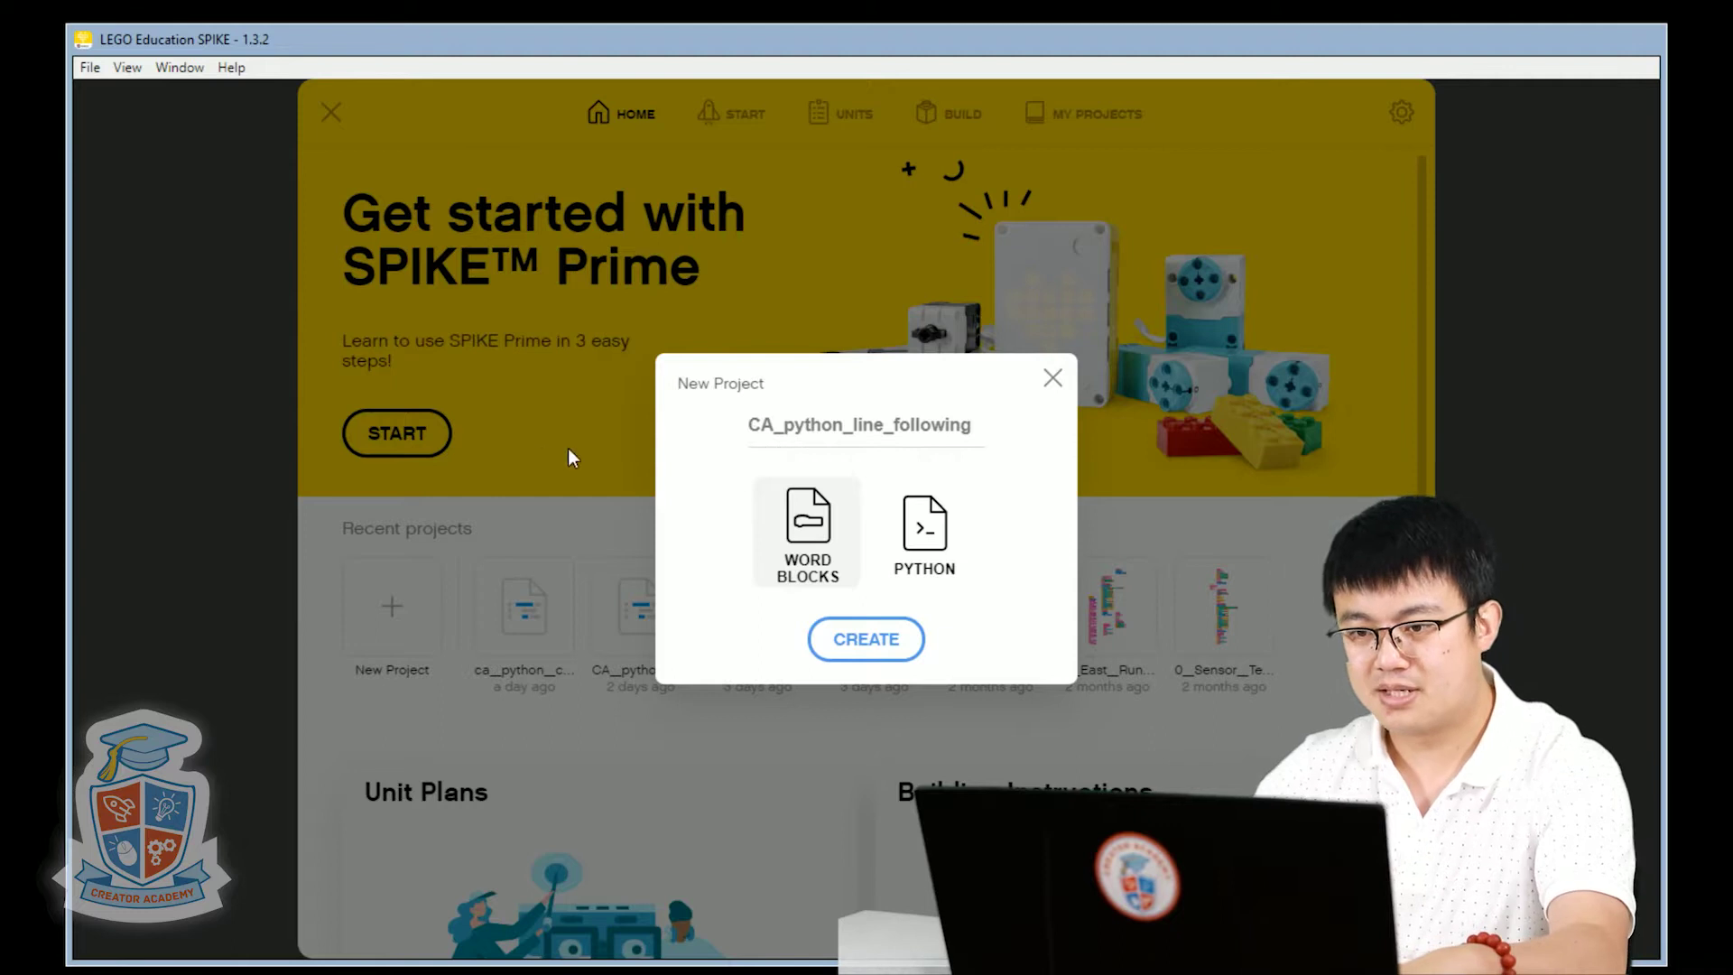
pyautogui.click(958, 534)
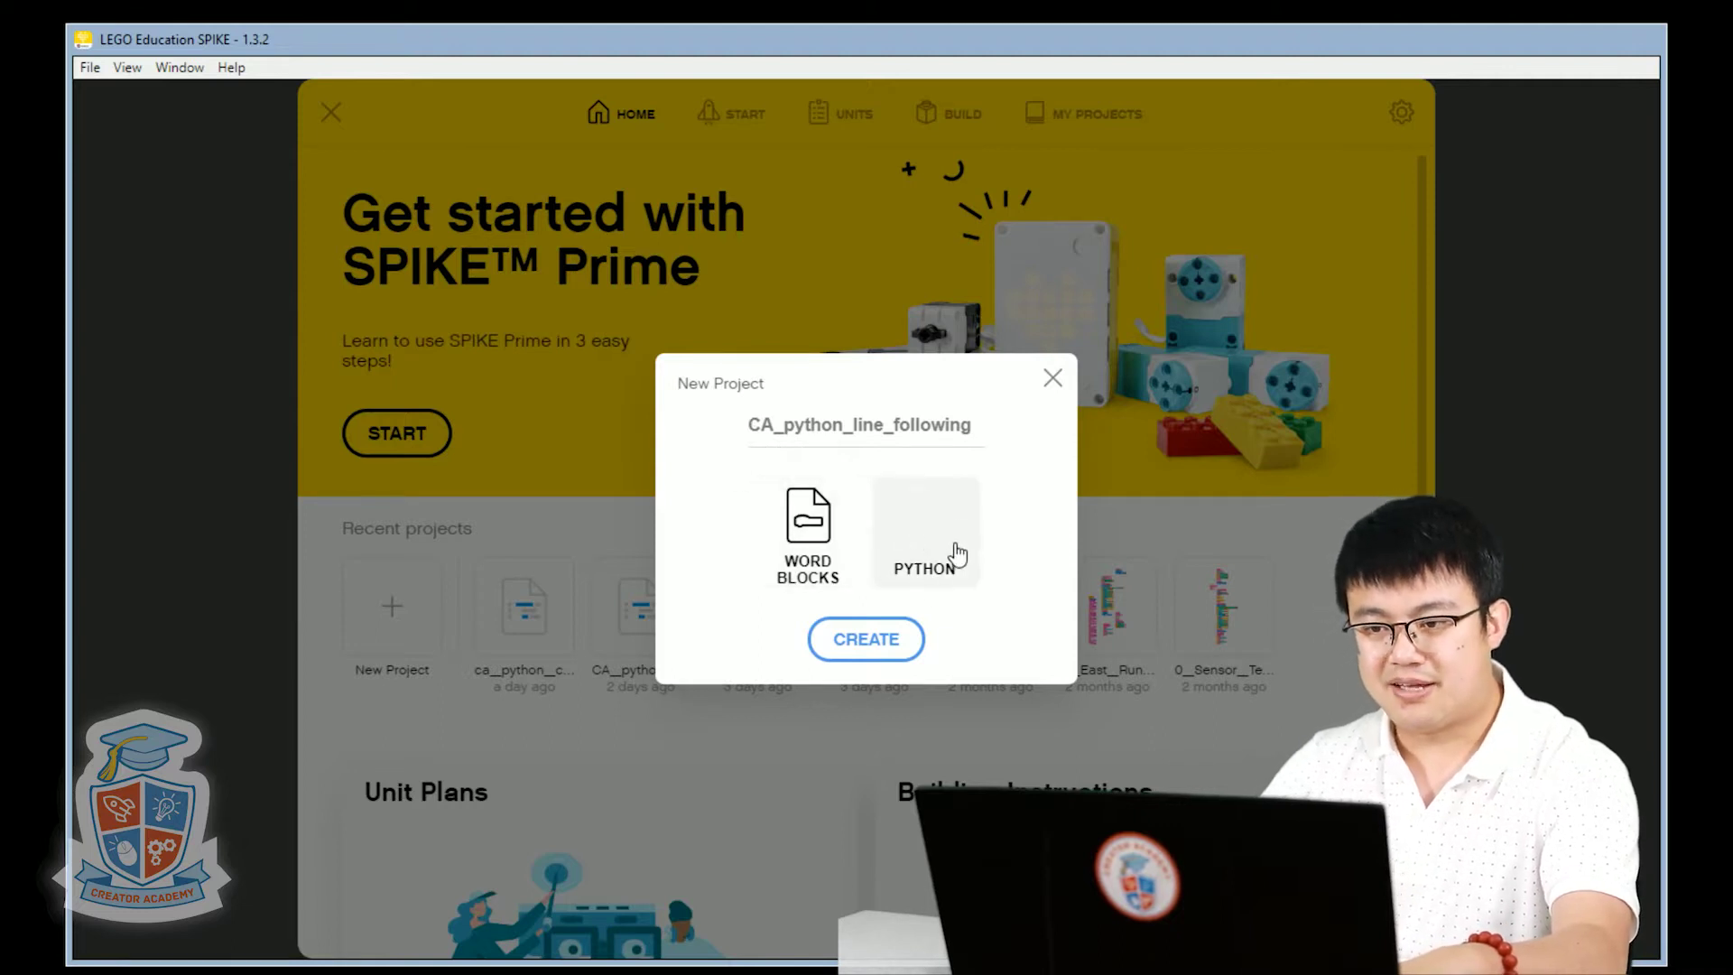
pyautogui.click(867, 639)
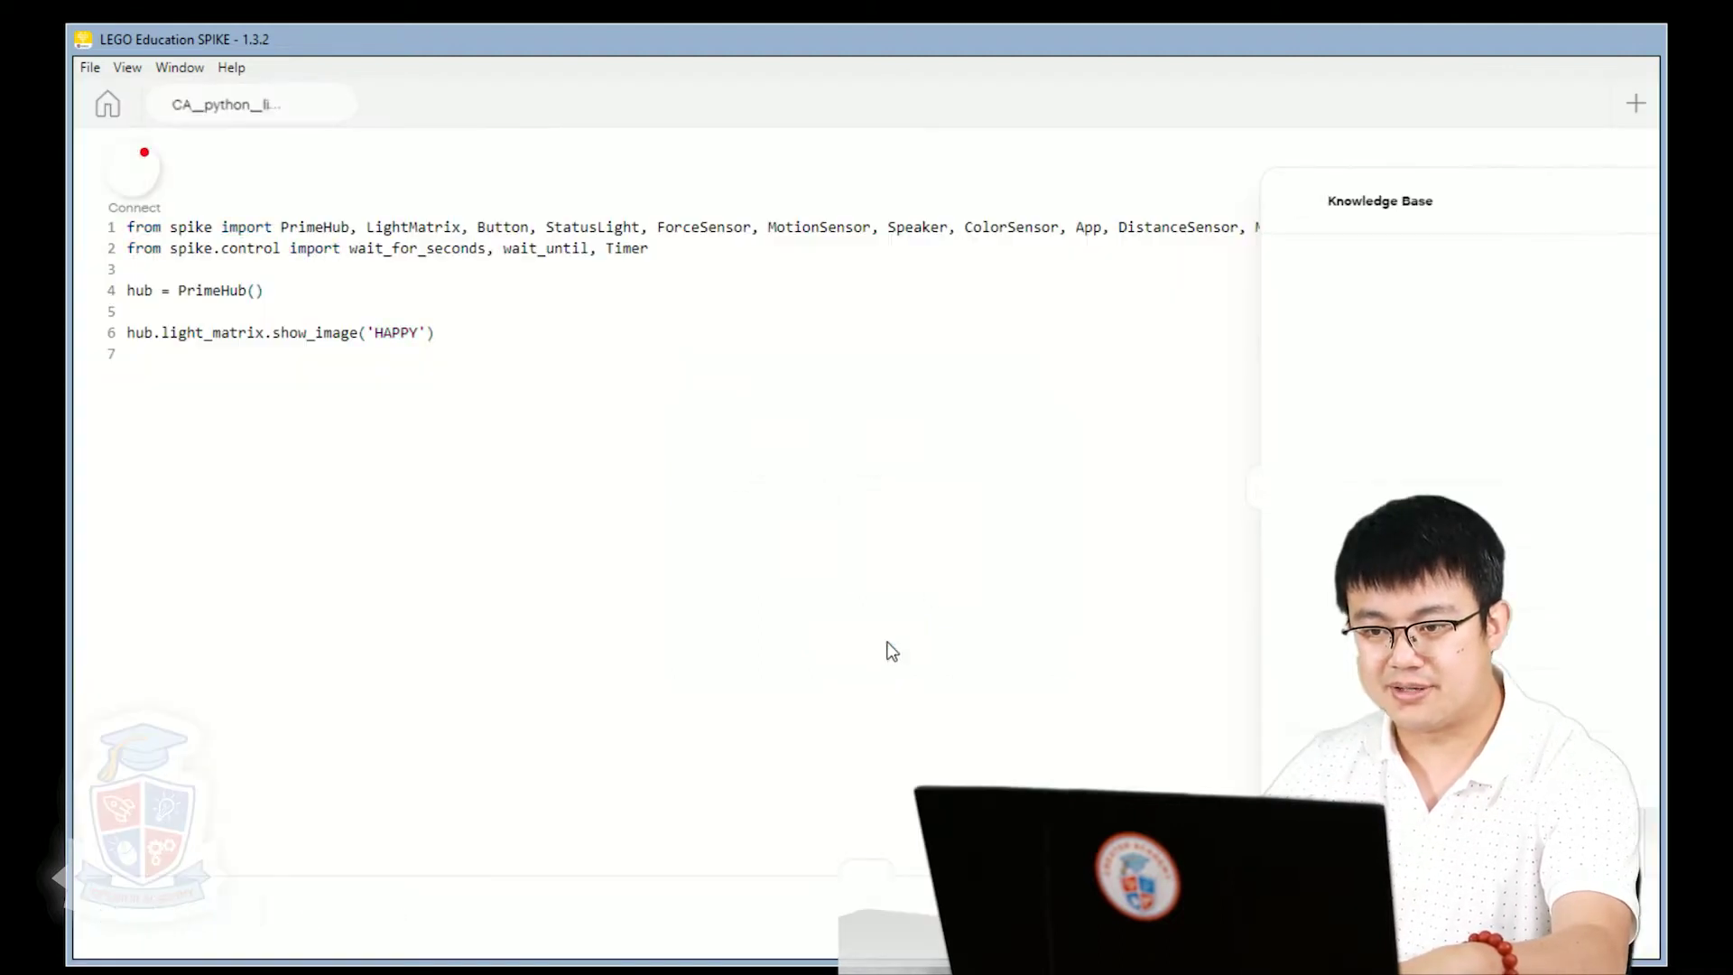
# Close the Knowledge Base panel and connect the hub over Bluetooth.
pyautogui.click(231, 270)
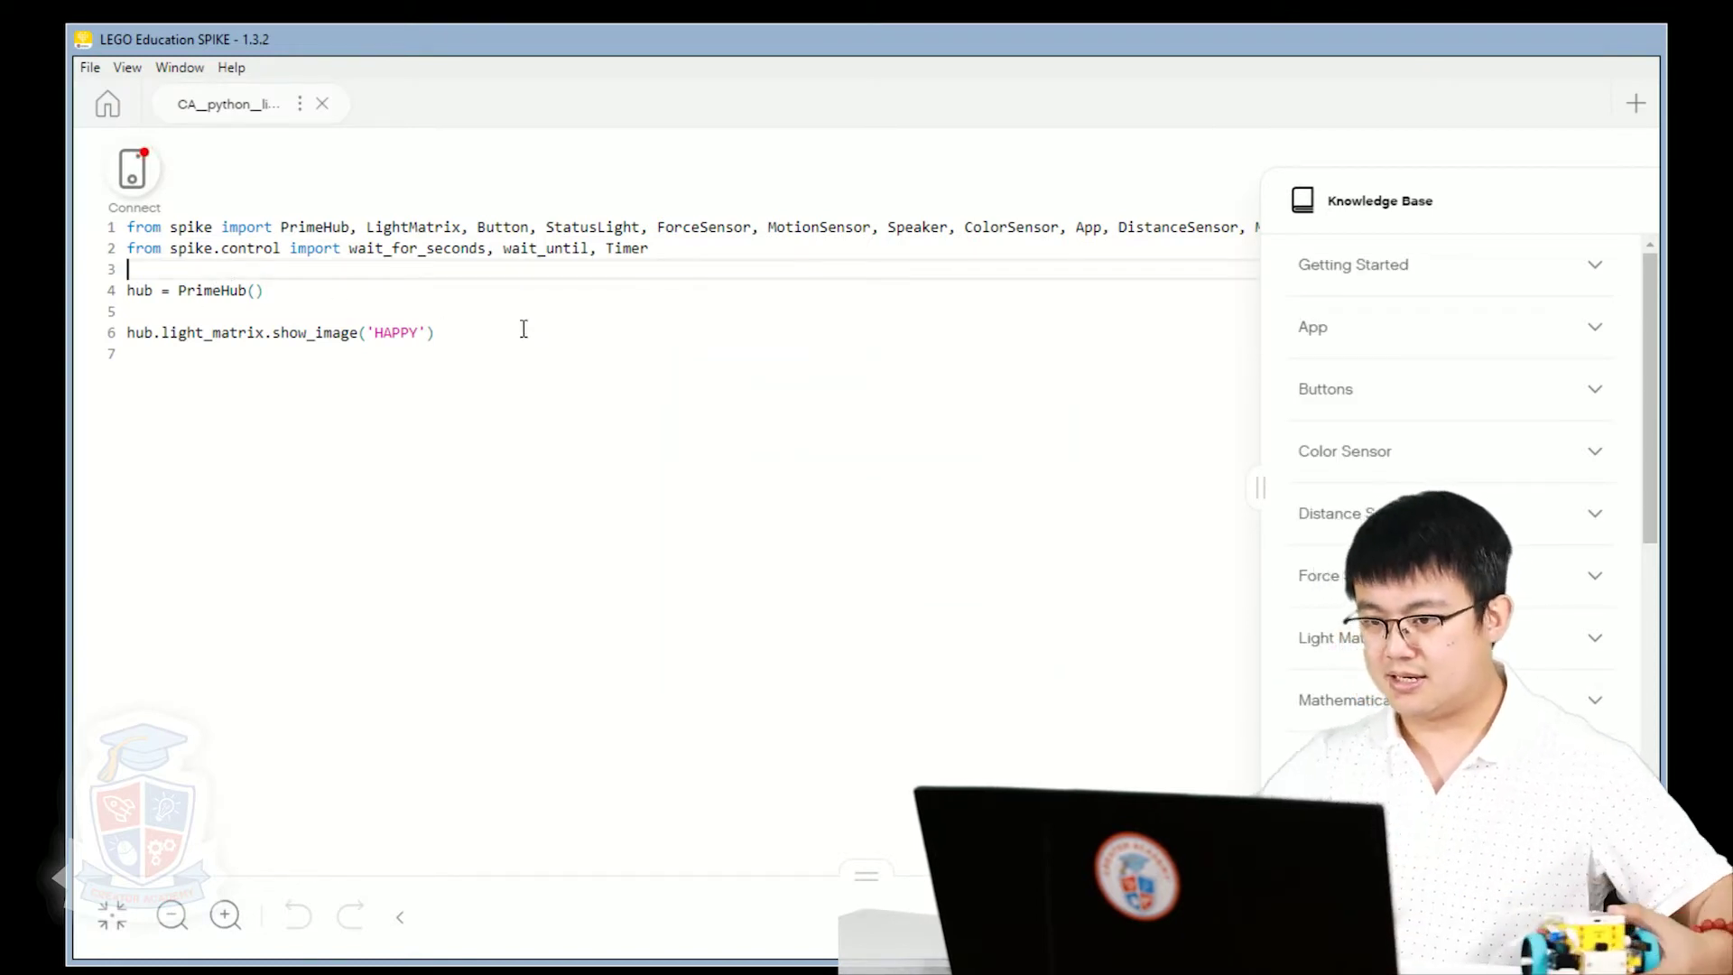
pyautogui.click(1254, 489)
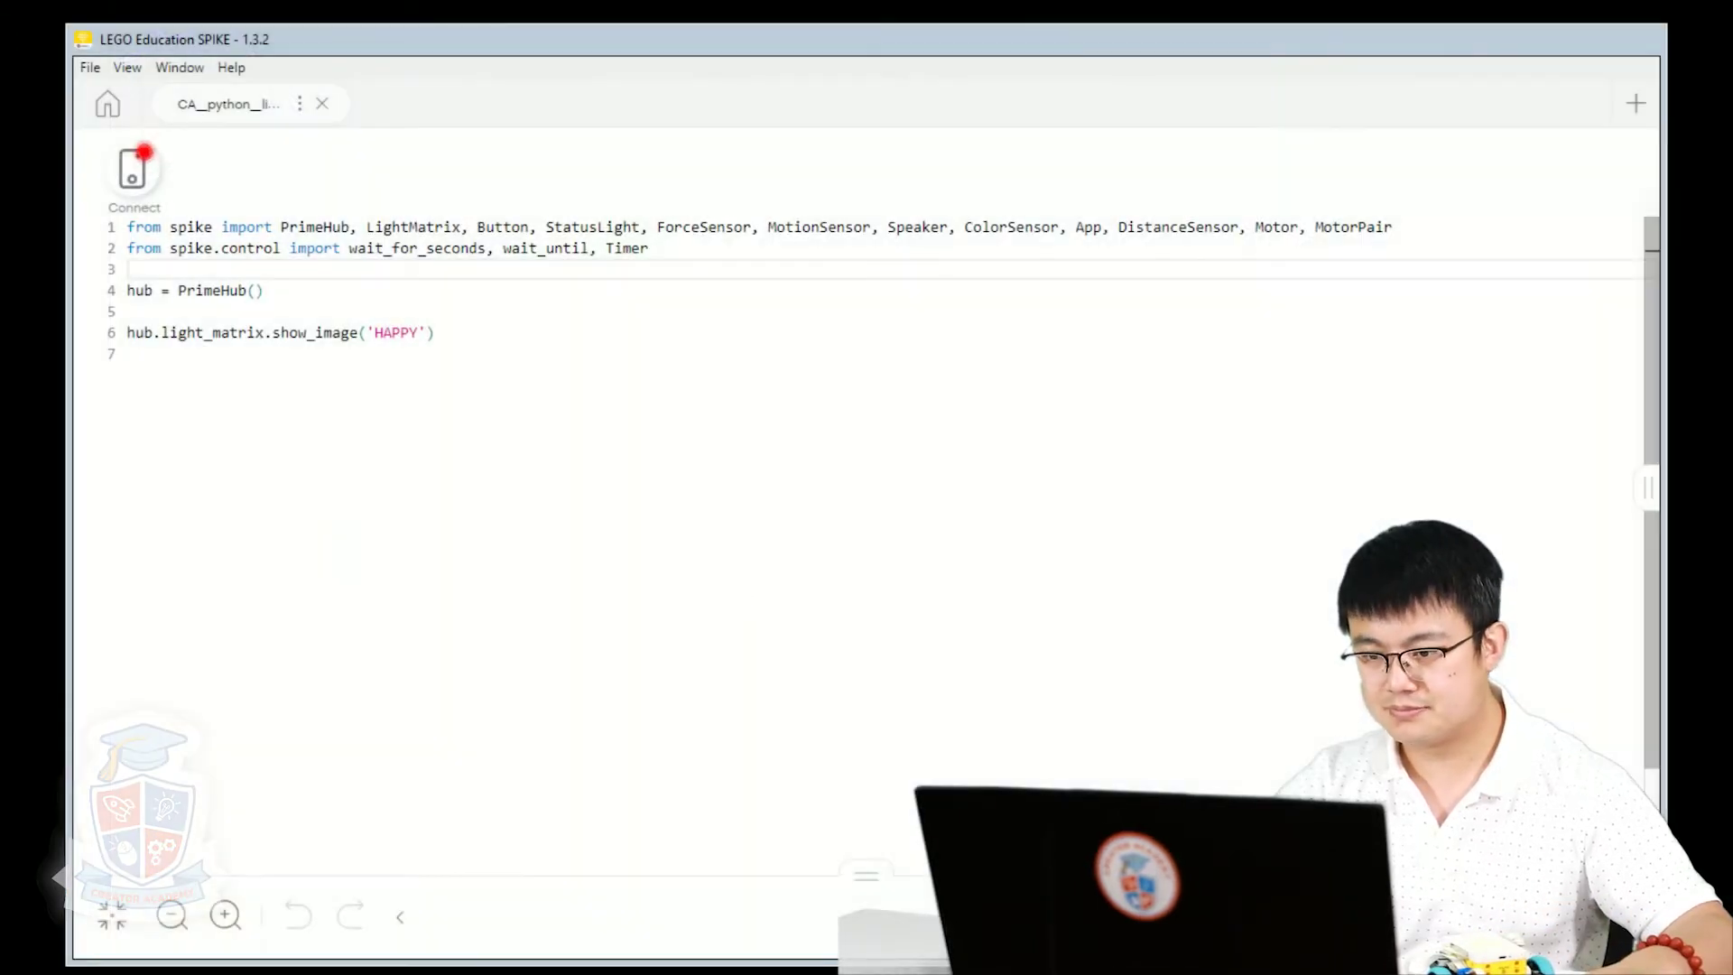
pyautogui.click(131, 170)
pyautogui.click(1270, 114)
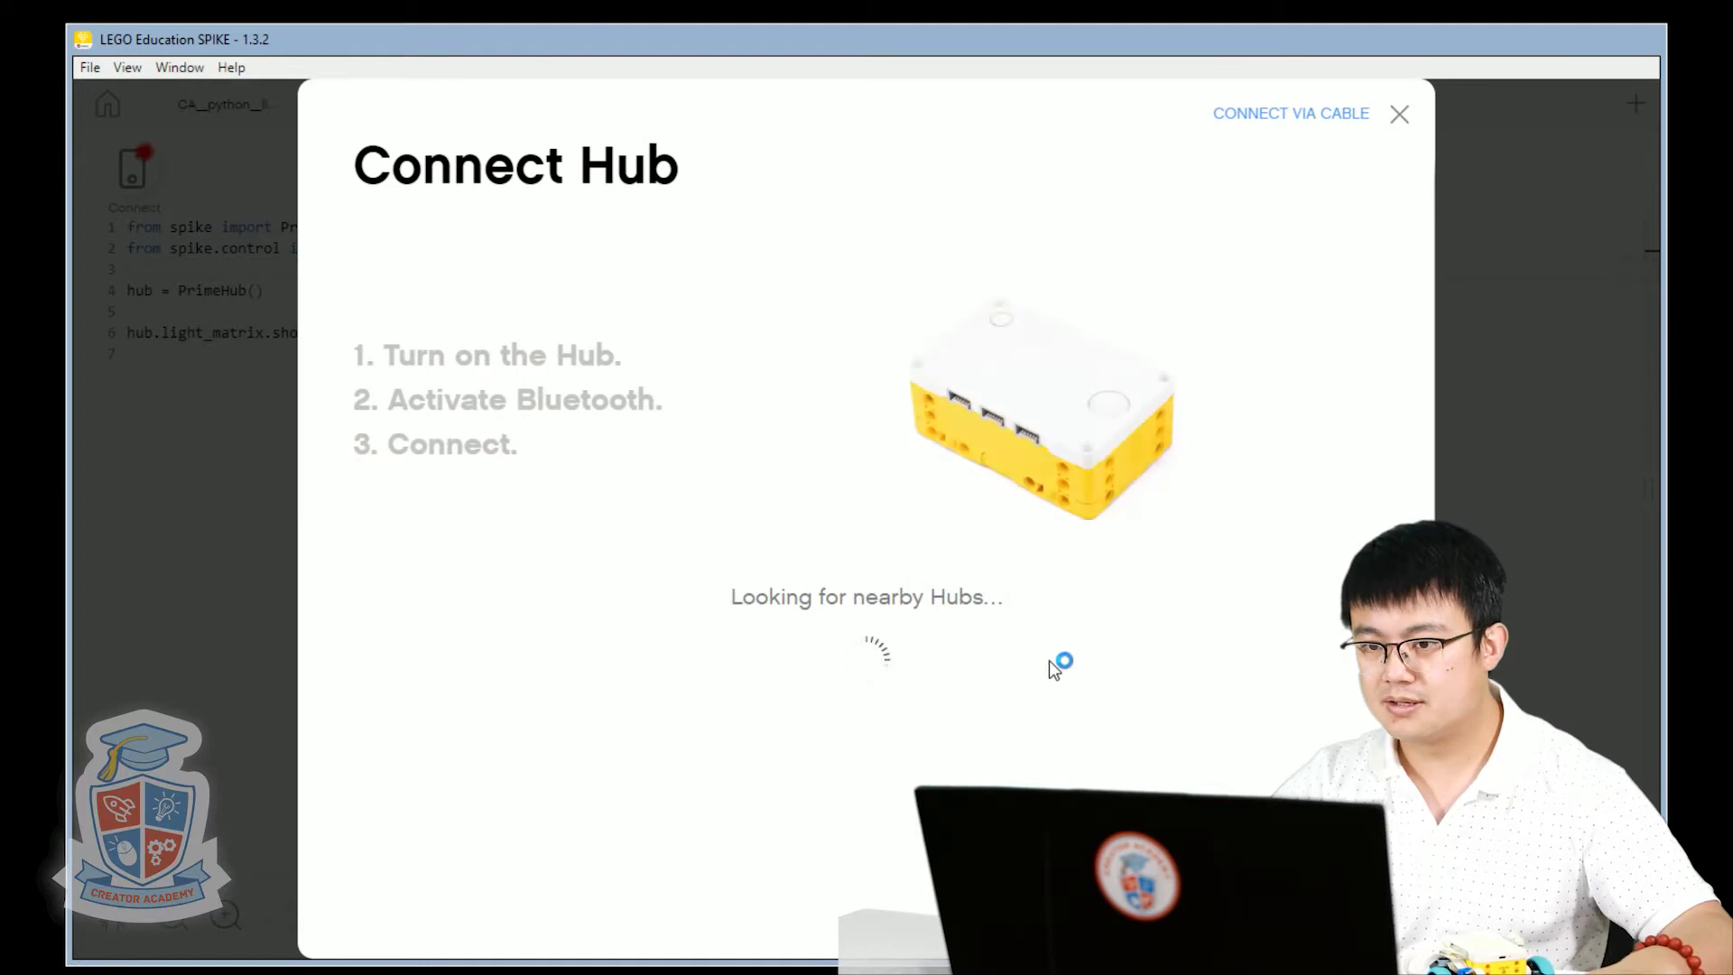
pyautogui.click(949, 785)
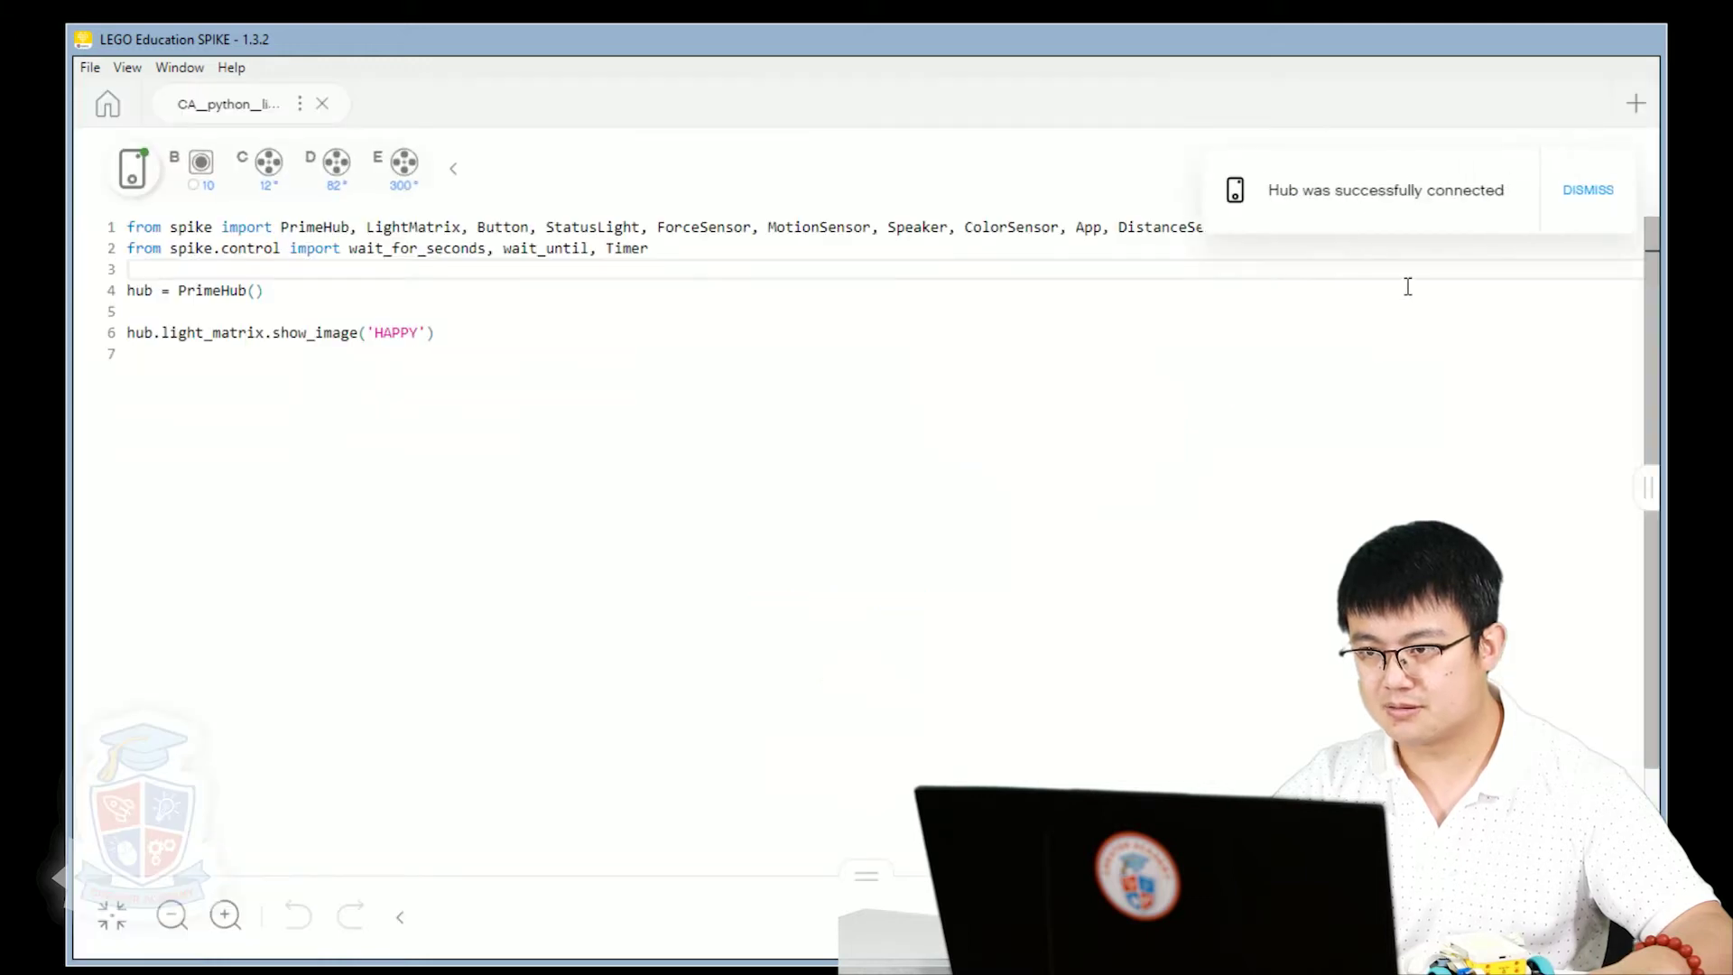
pyautogui.click(1581, 195)
# Add movement_motors = MotorPair('C','D') and color_sensor = ColorSensor('B') after line 4.
pyautogui.click(384, 374)
pyautogui.click(421, 285)
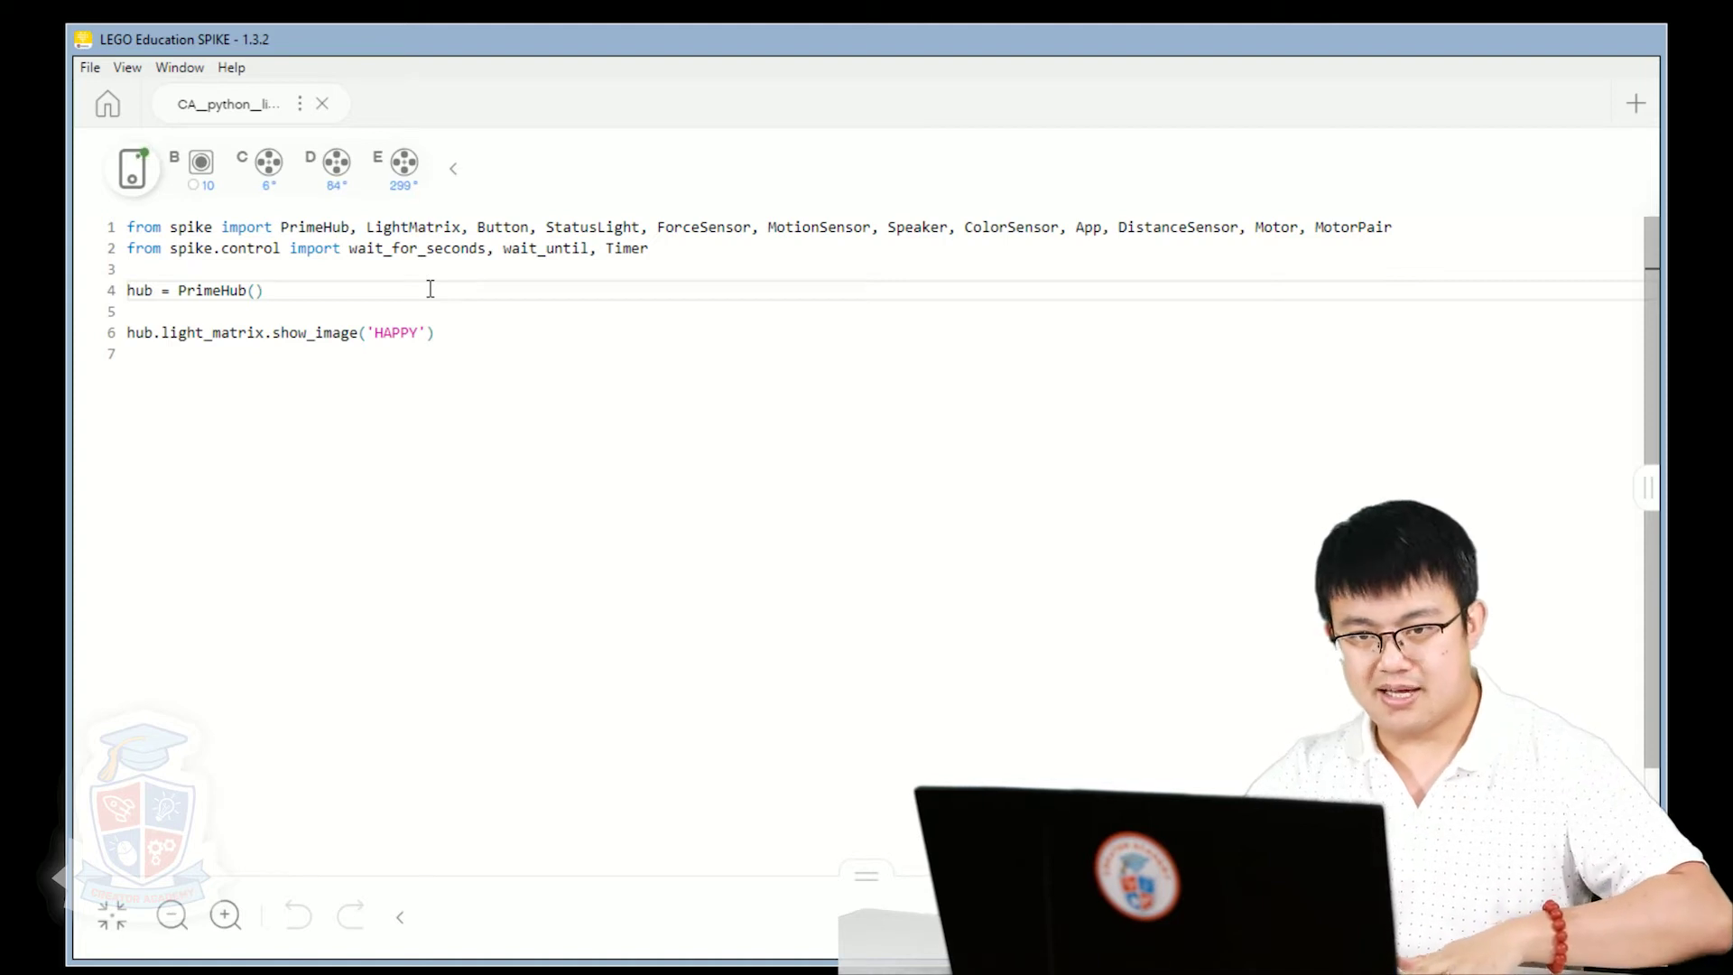
pyautogui.press('Return')
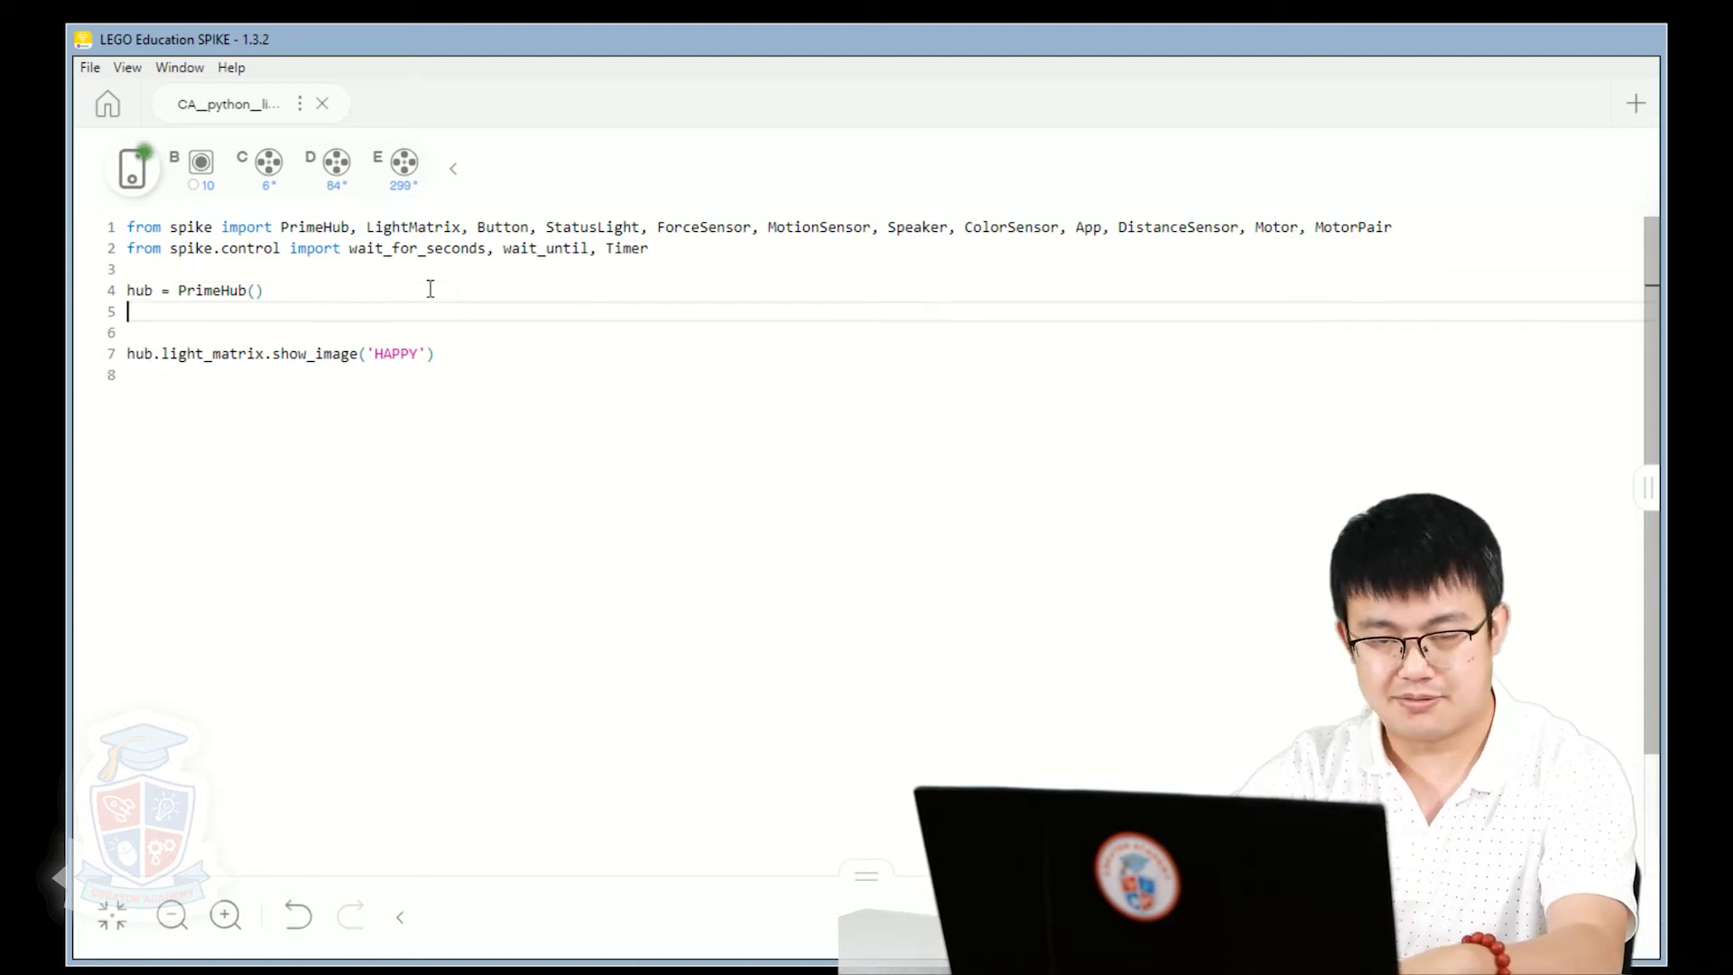
pyautogui.write('movement_motors = Mot')
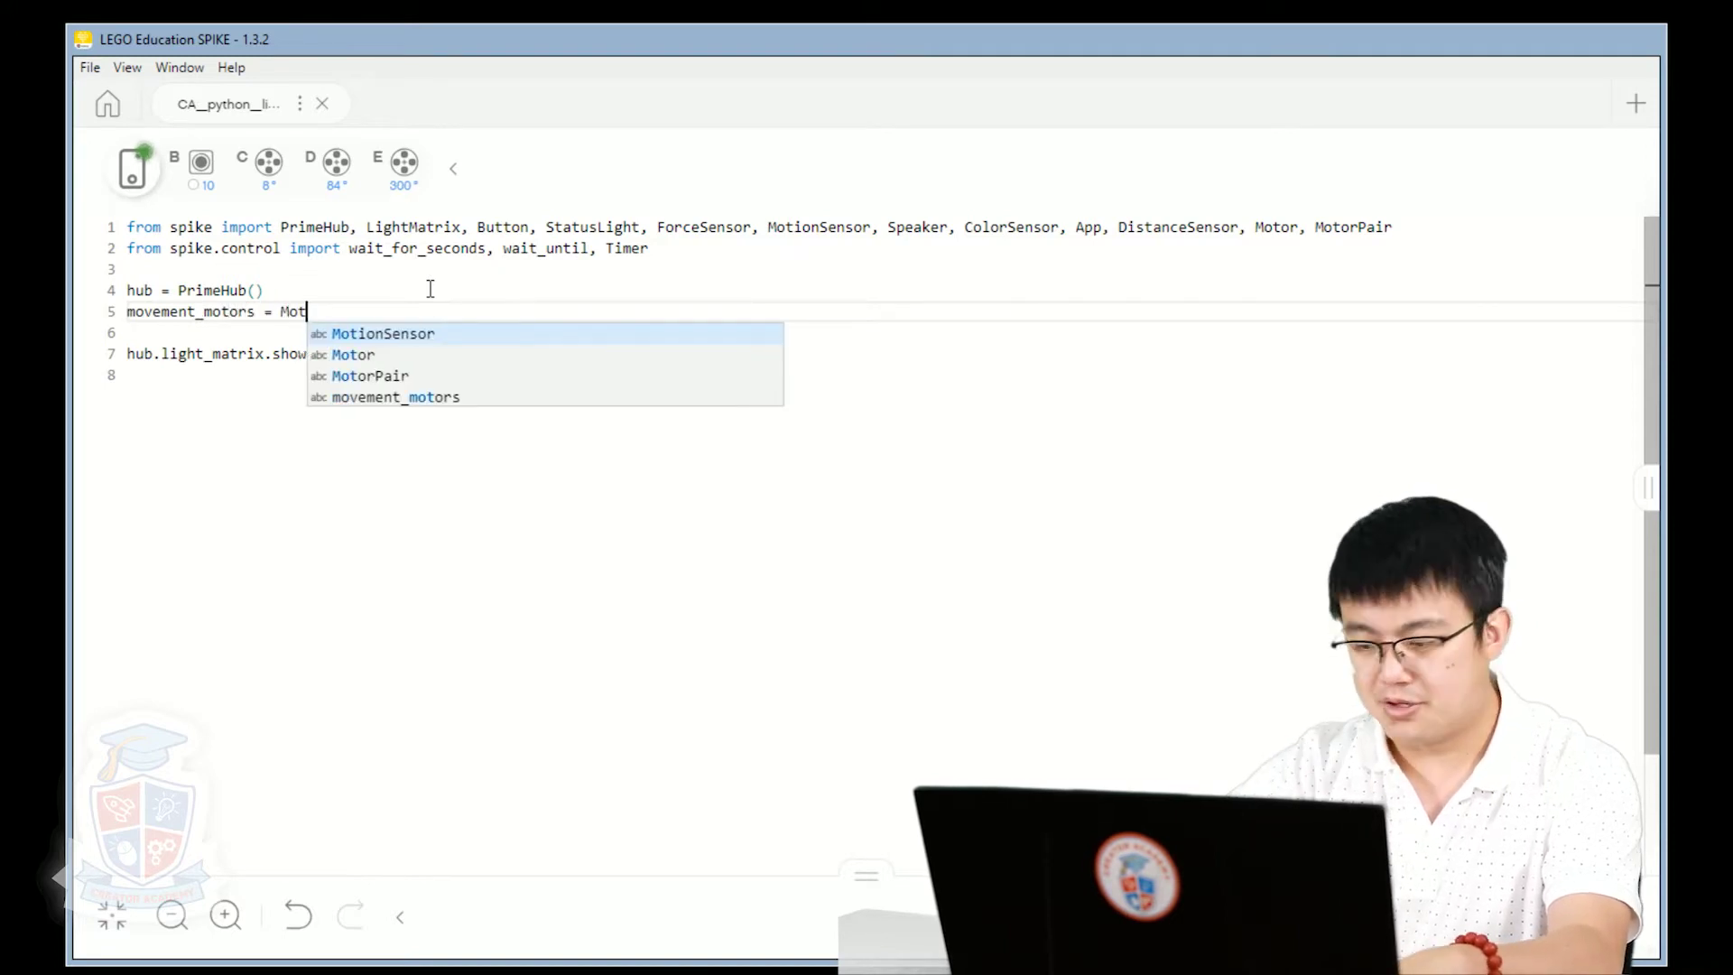
pyautogui.press('Down')
pyautogui.press('Down')
pyautogui.press('Return')
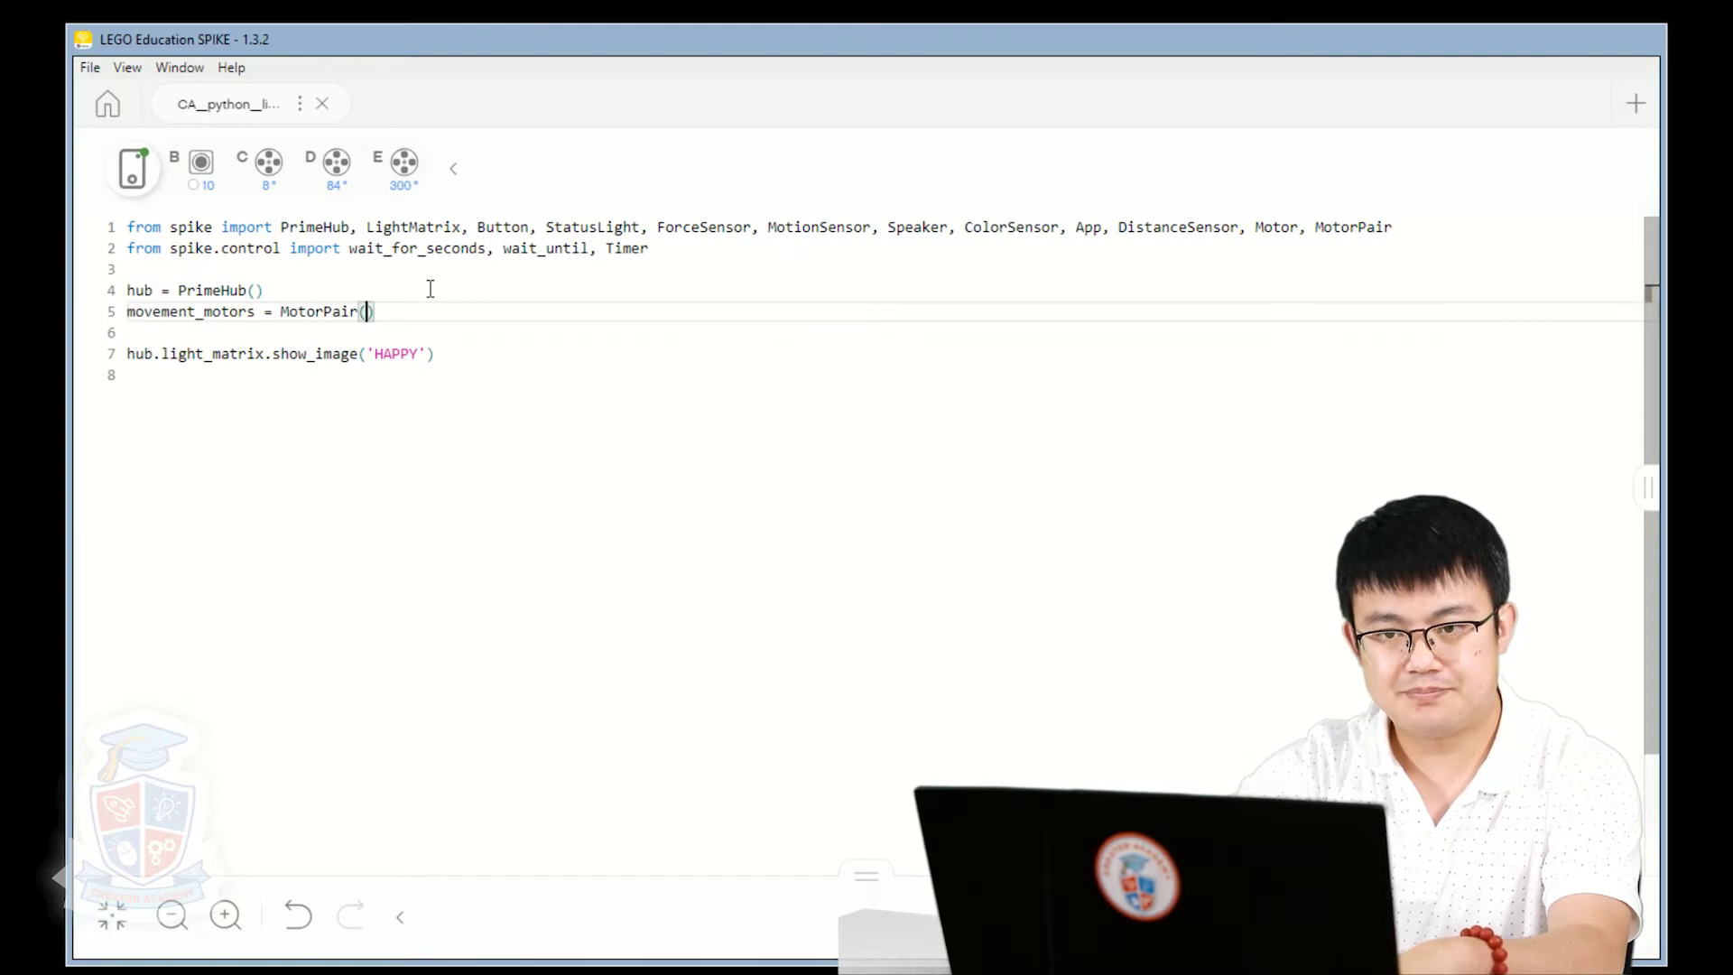
pyautogui.write("'C','D")
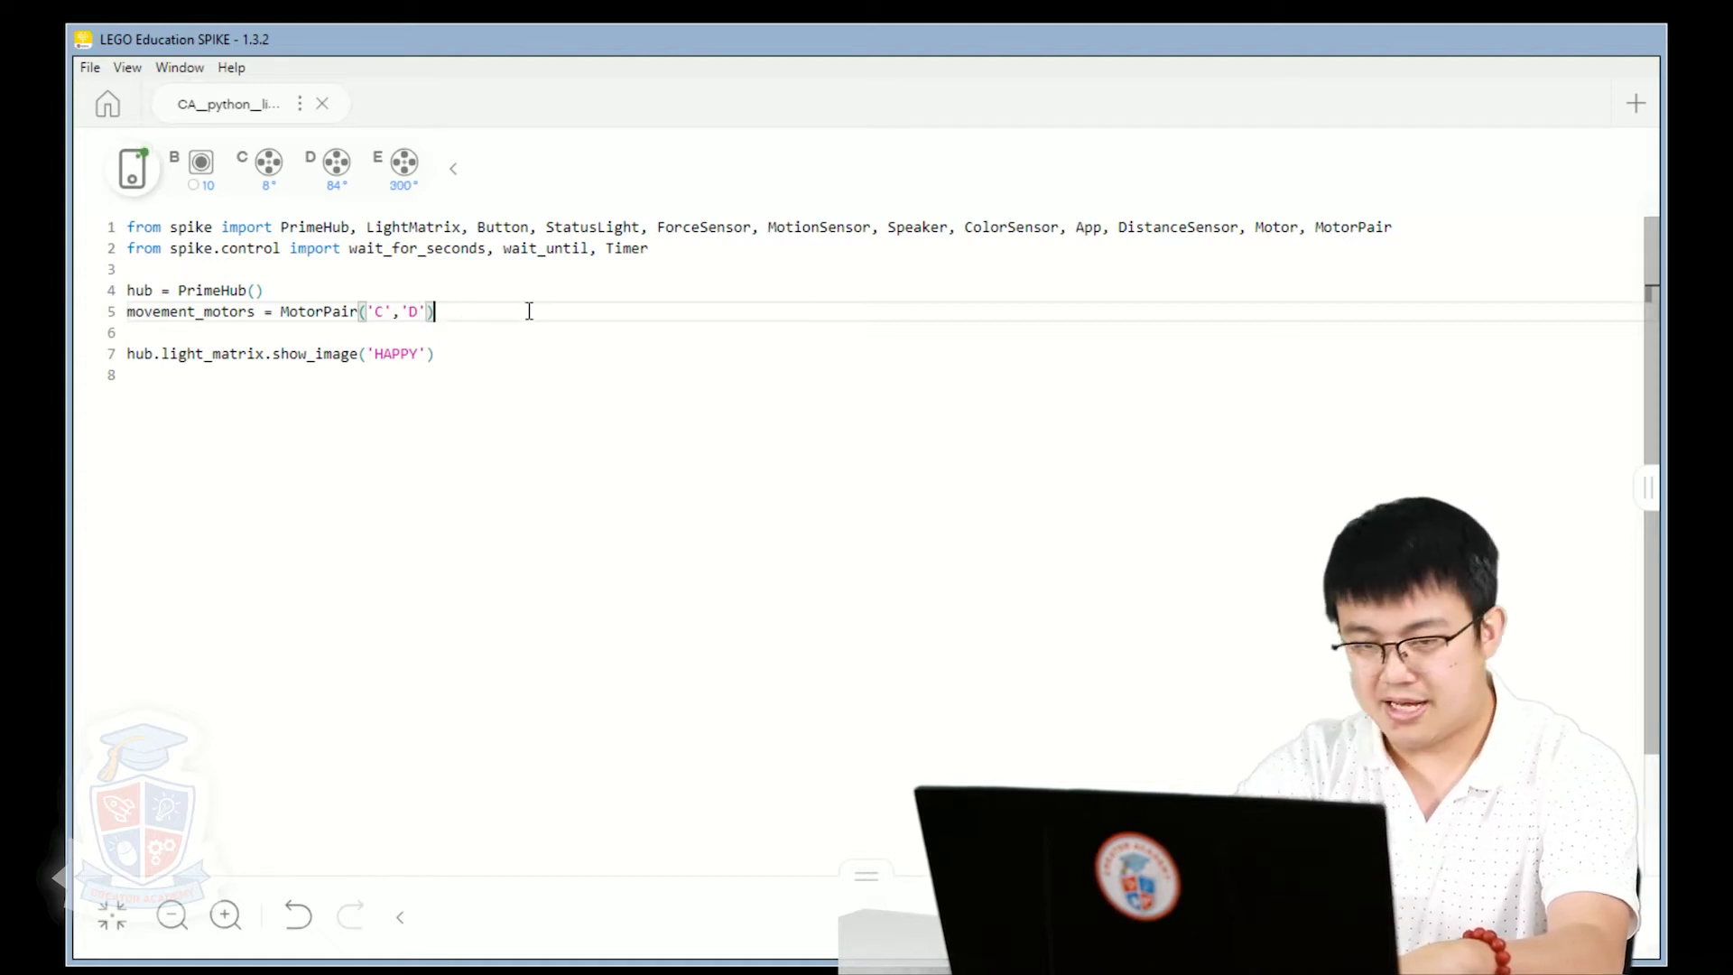
pyautogui.press('Return')
pyautogui.write('color_sensor = ')
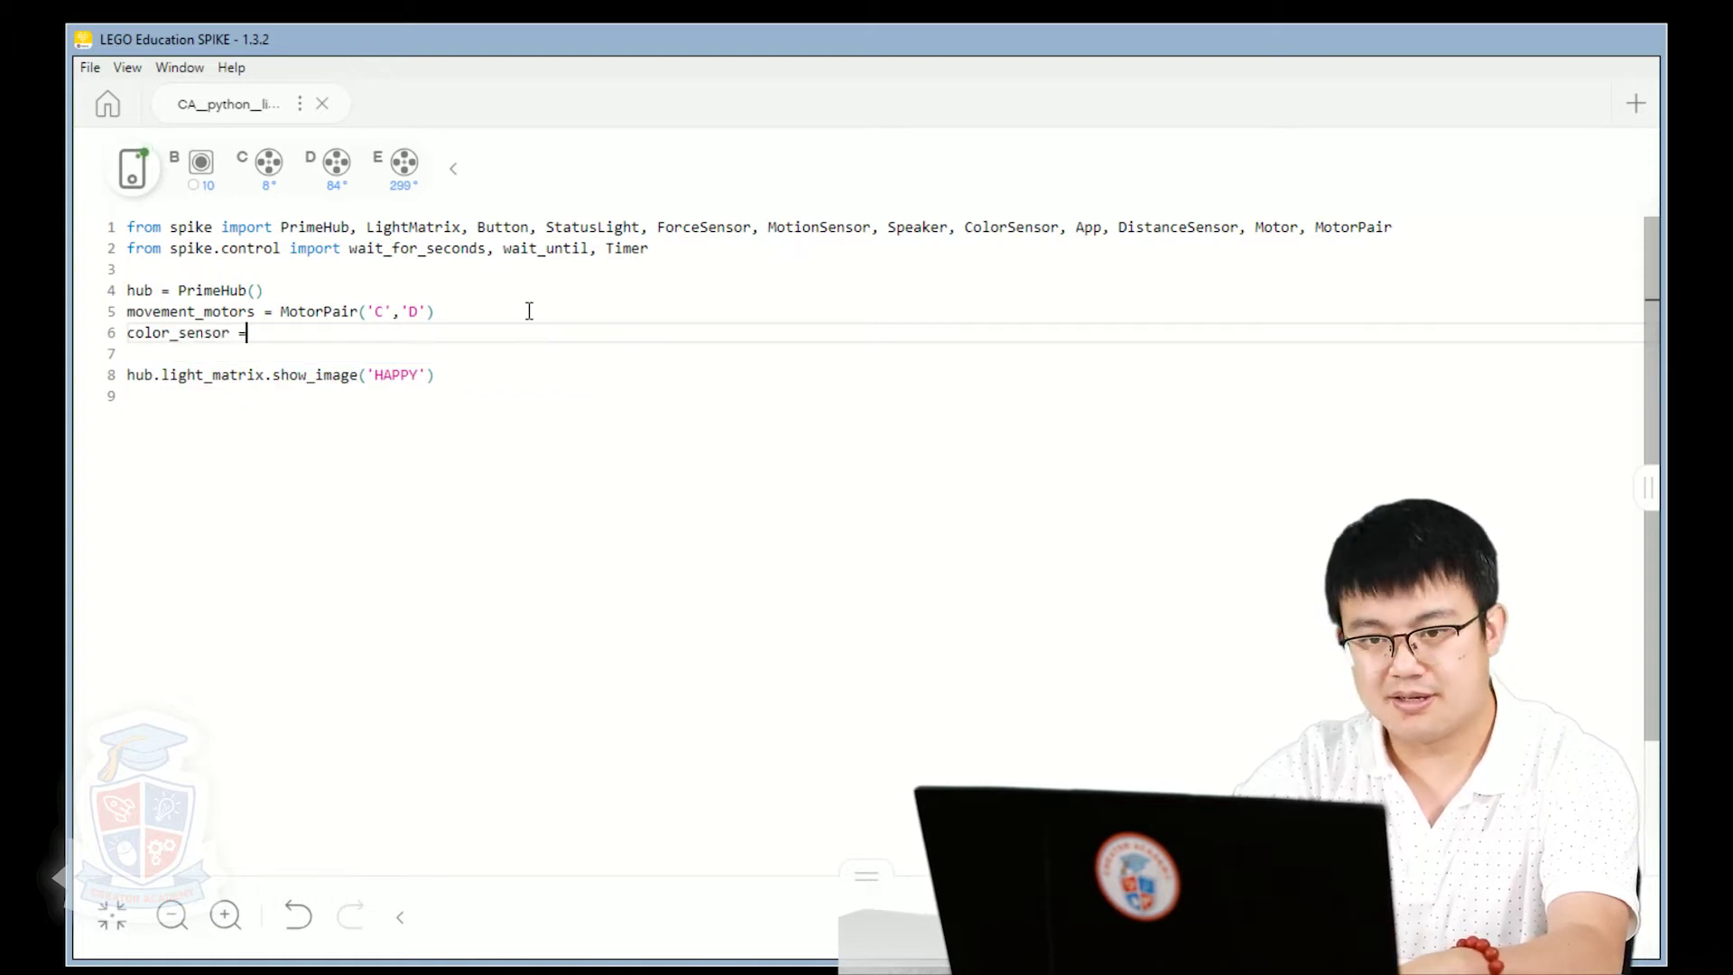
pyautogui.write('Co')
pyautogui.press('Return')
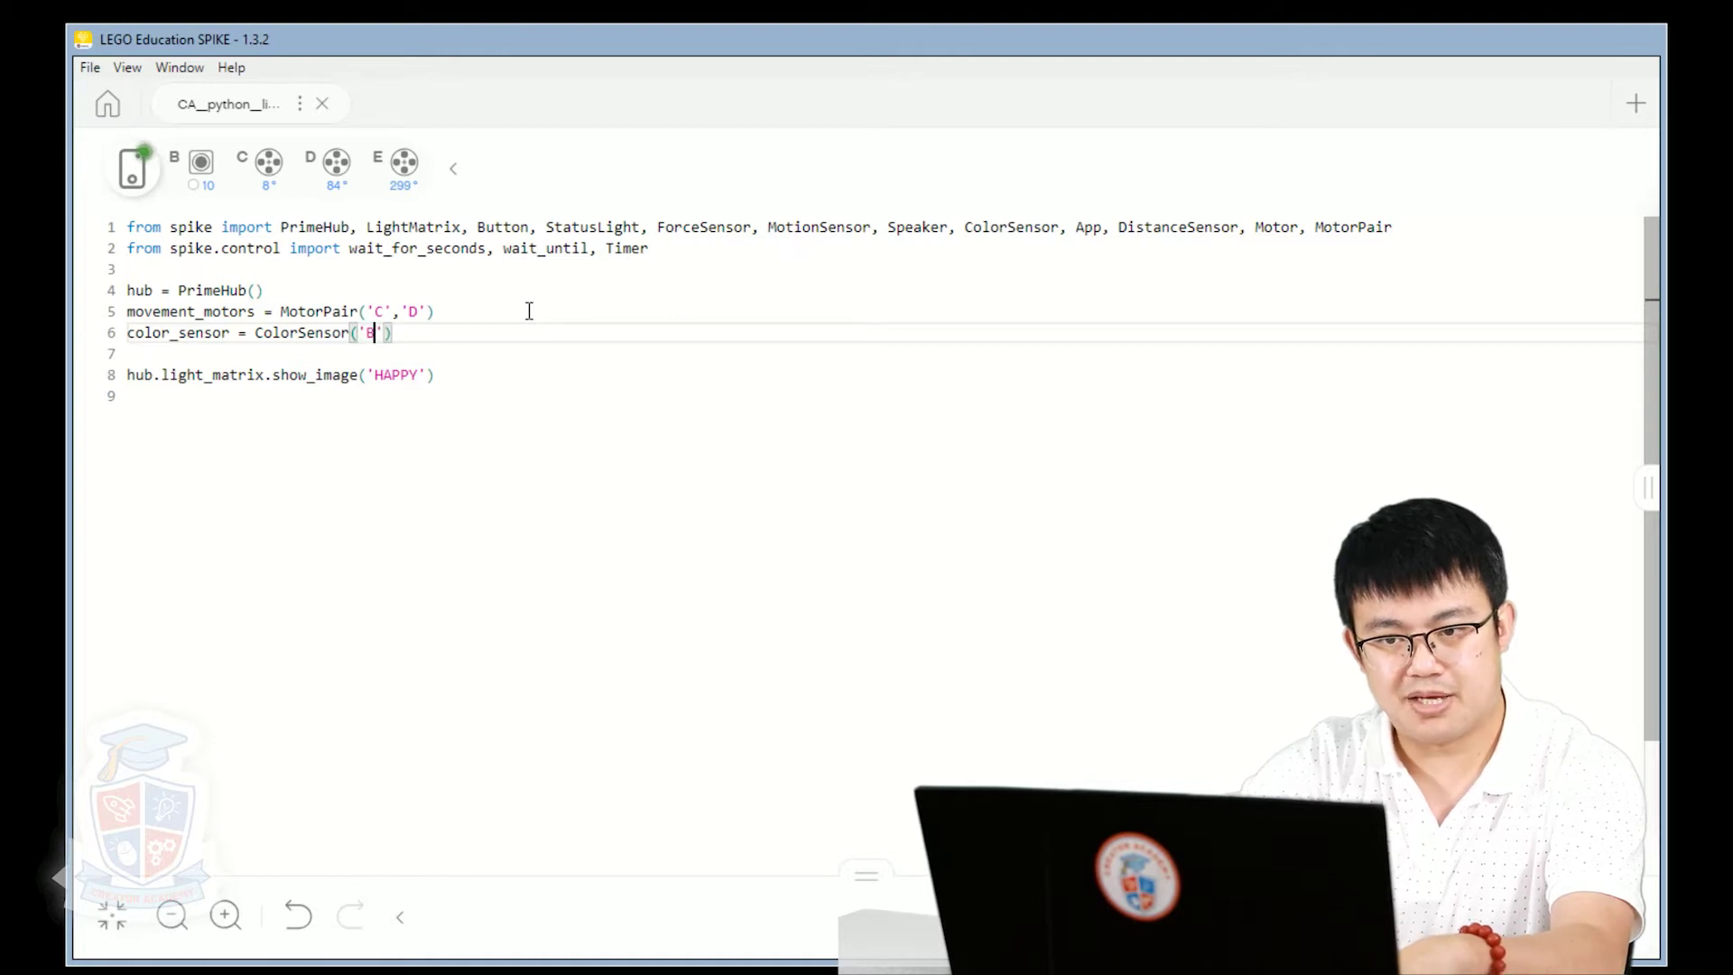
# Add a blank line above the HAPPY image line and begin the '#Binary Line Following' comment after it.
pyautogui.click(495, 363)
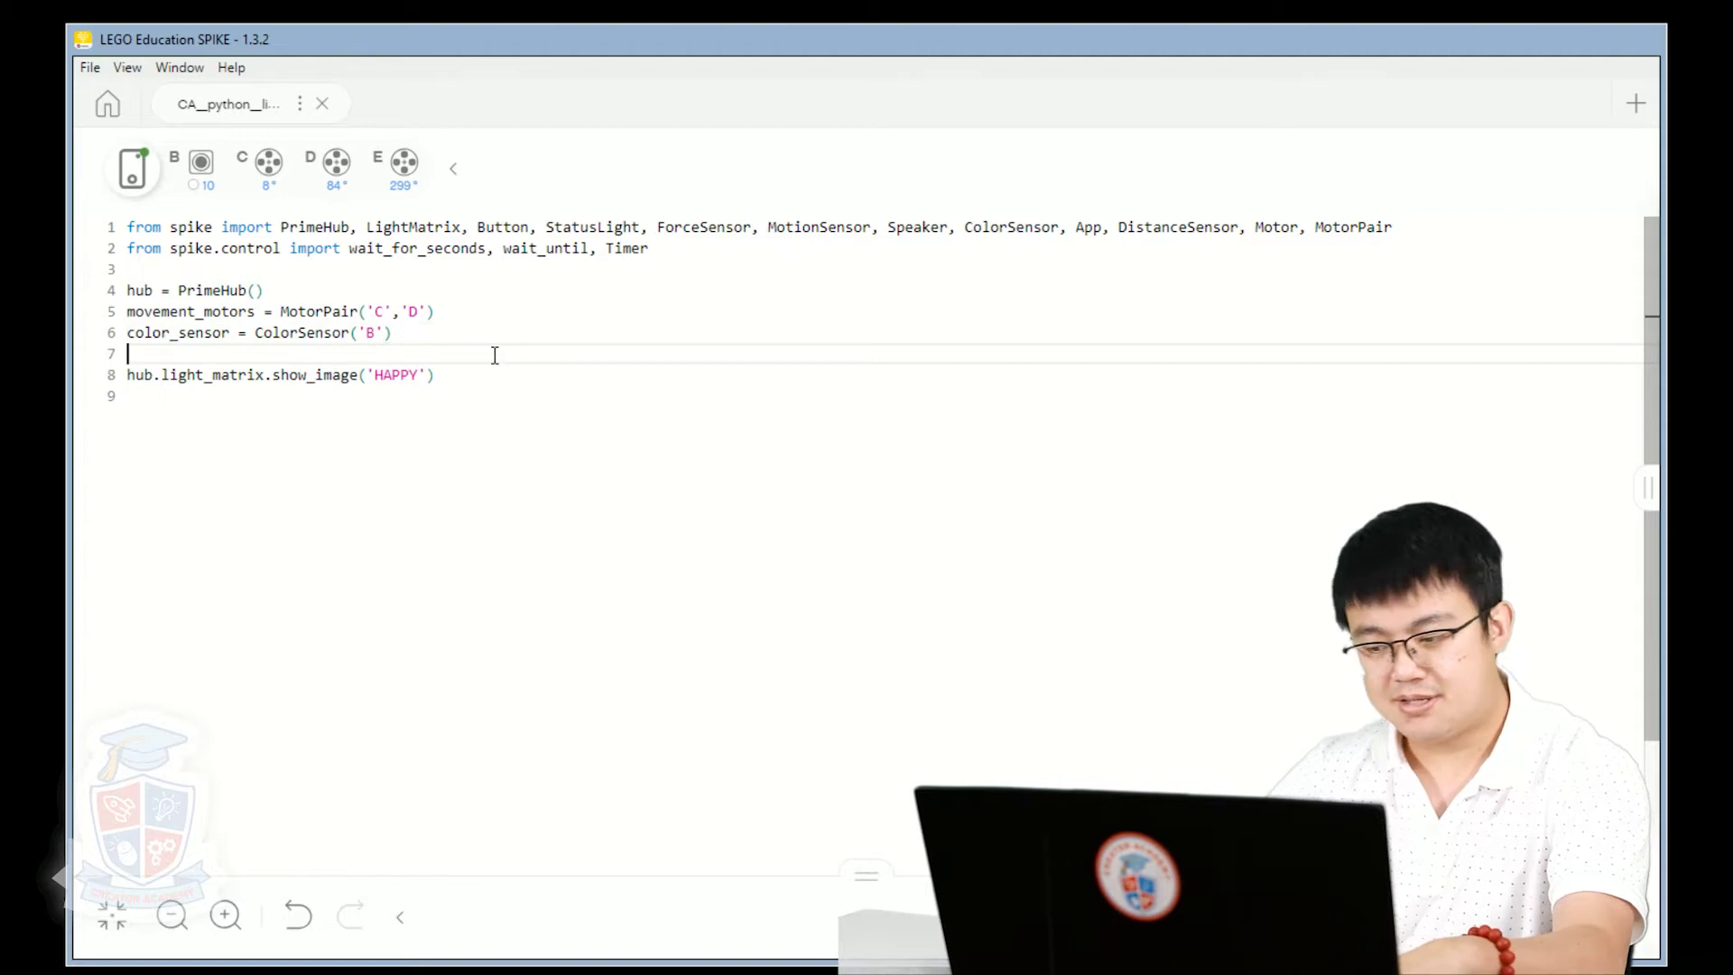
pyautogui.press('Return')
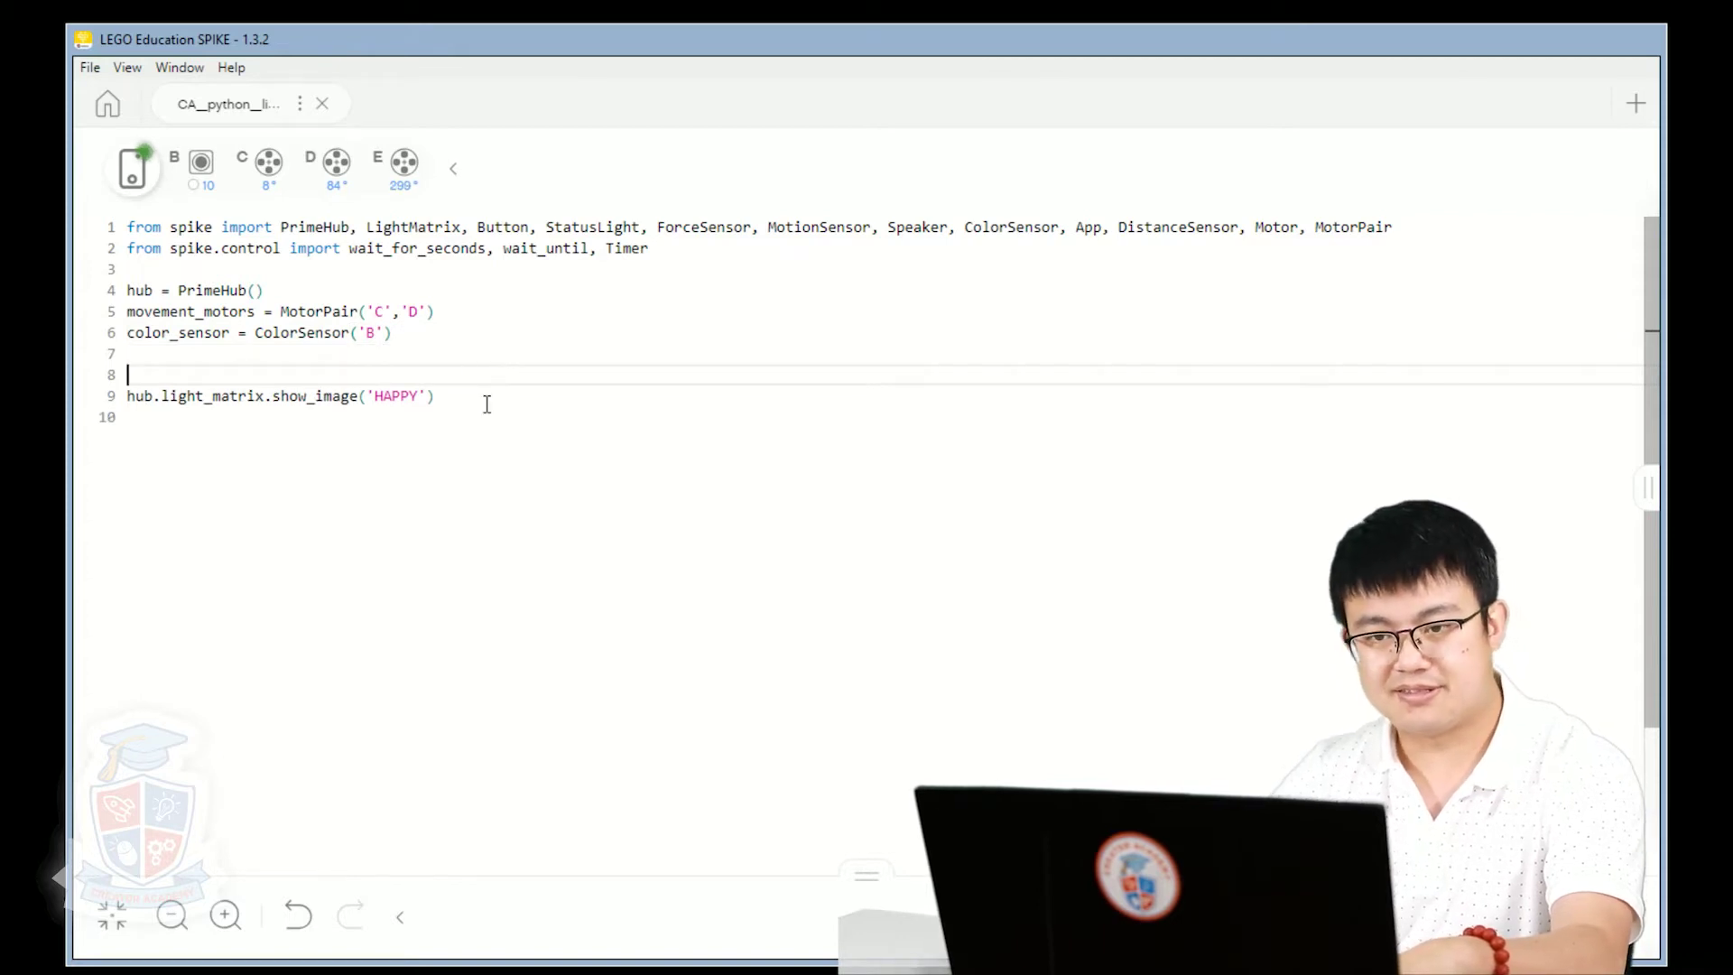
pyautogui.click(487, 387)
pyautogui.press('Return')
pyautogui.write('#Binary Line Follo')
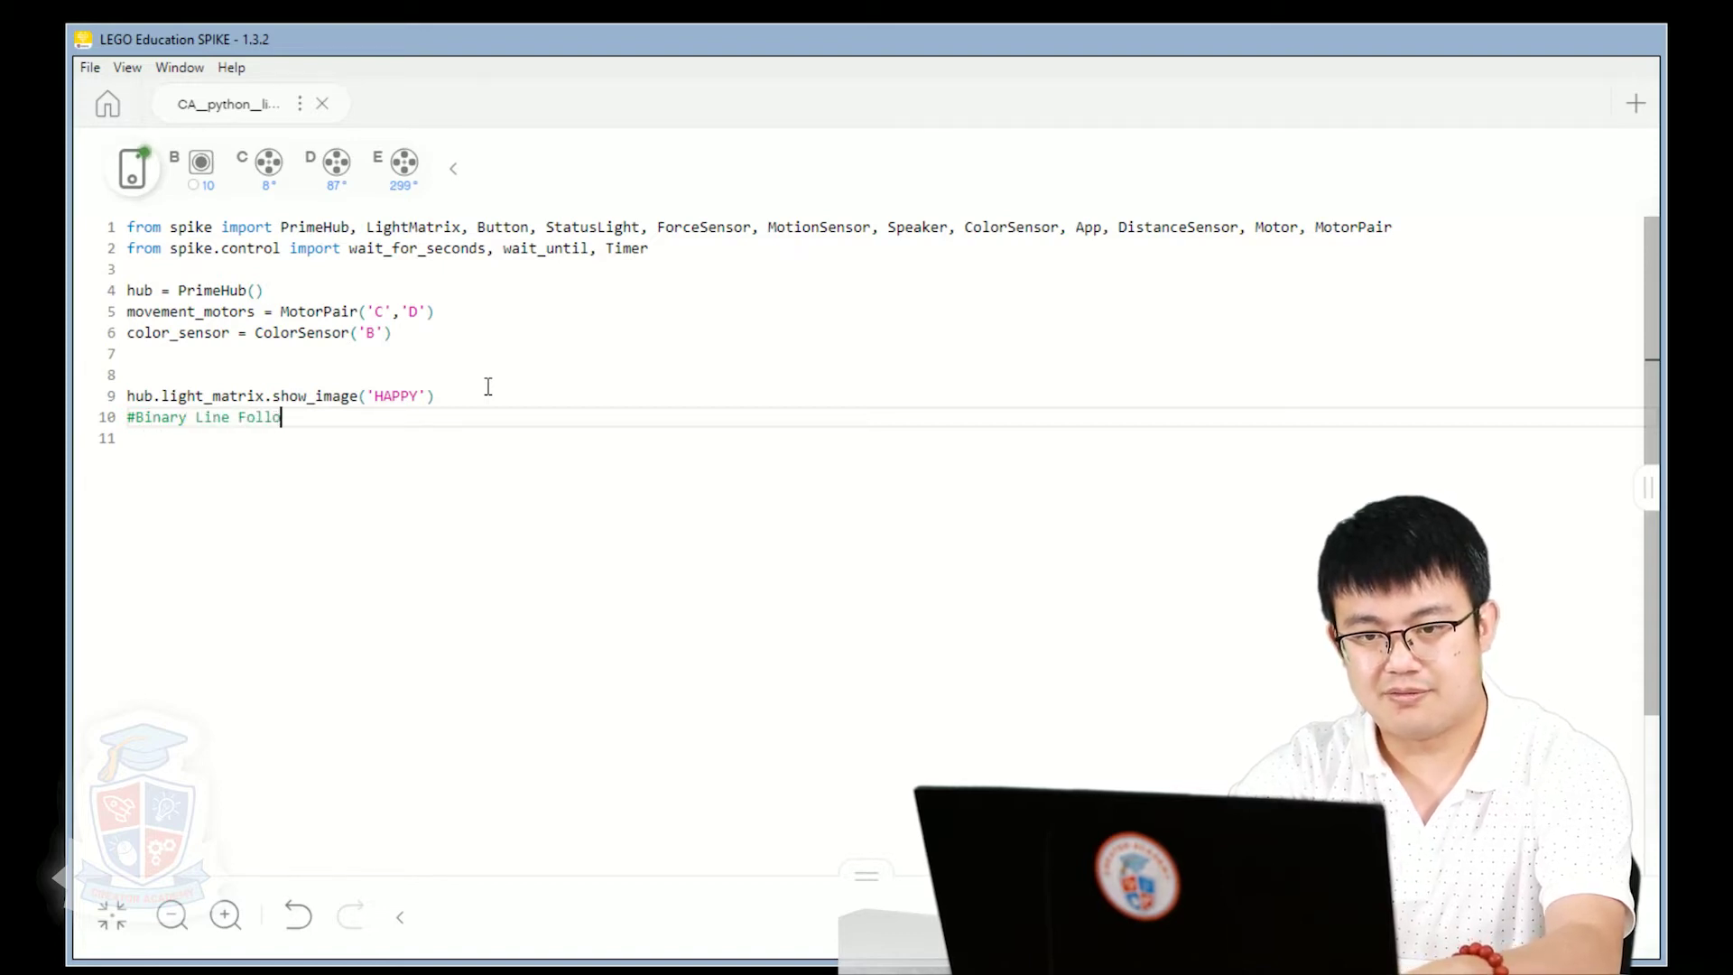
pyautogui.write('wing')
# Write 'while True:' with an 'if color_sensor.get_color()=='black':' check inside.
pyautogui.press('Return')
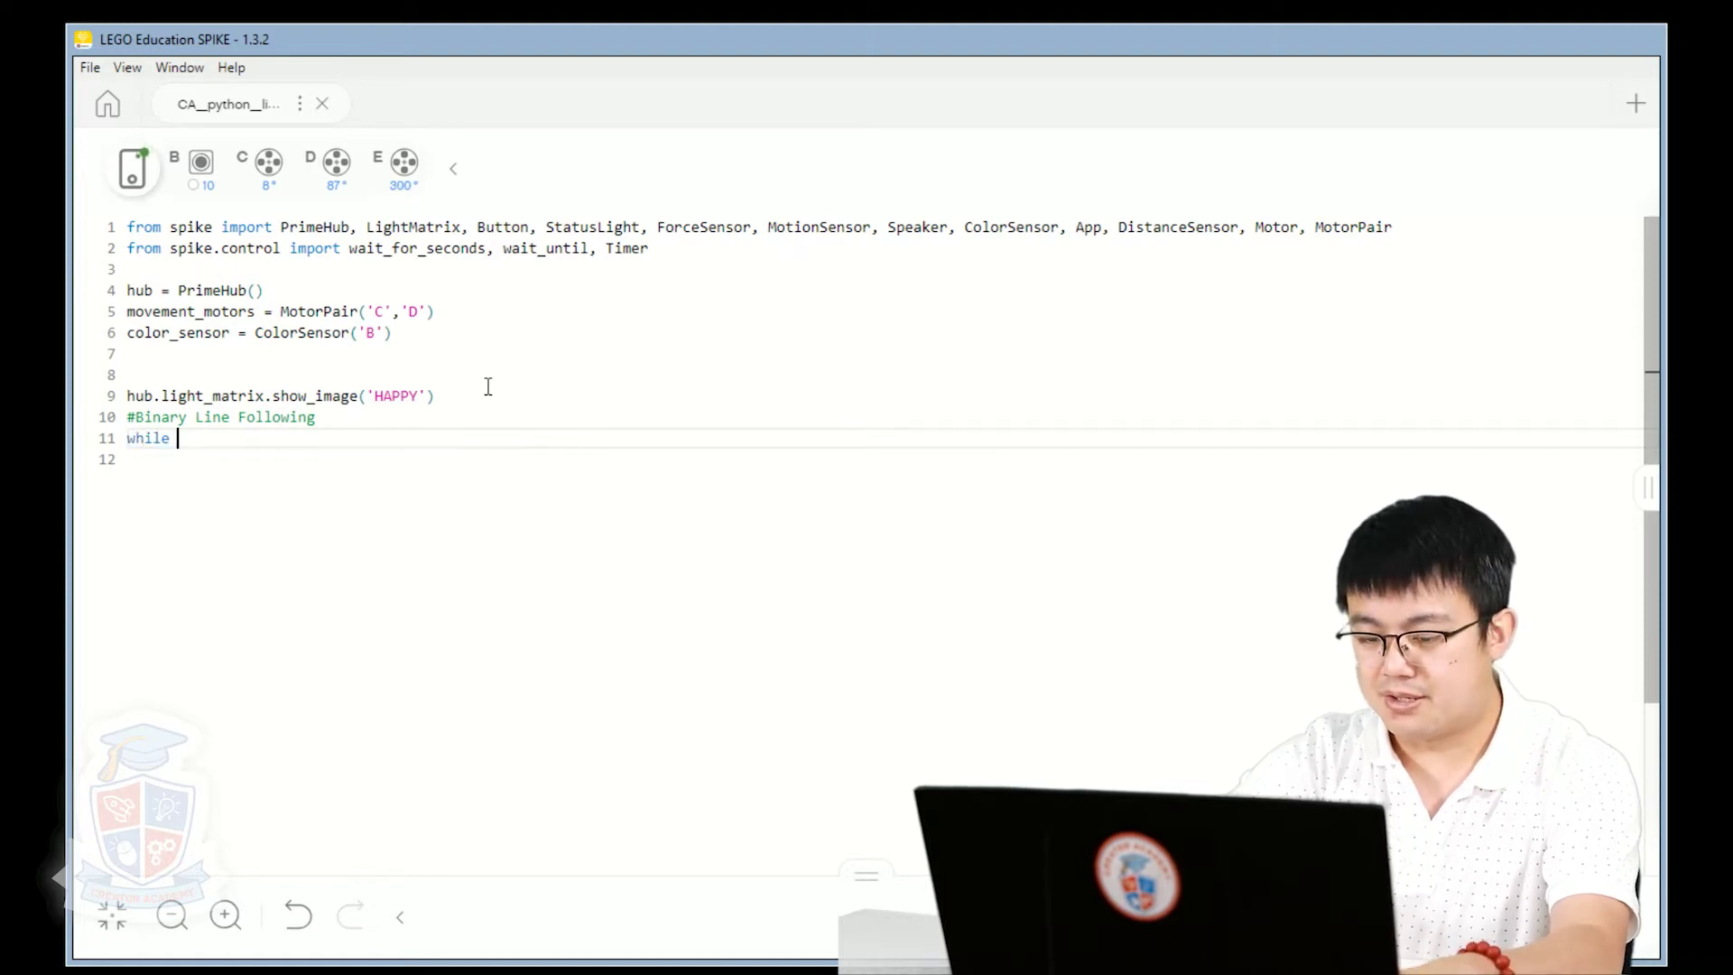
pyautogui.write('True(')
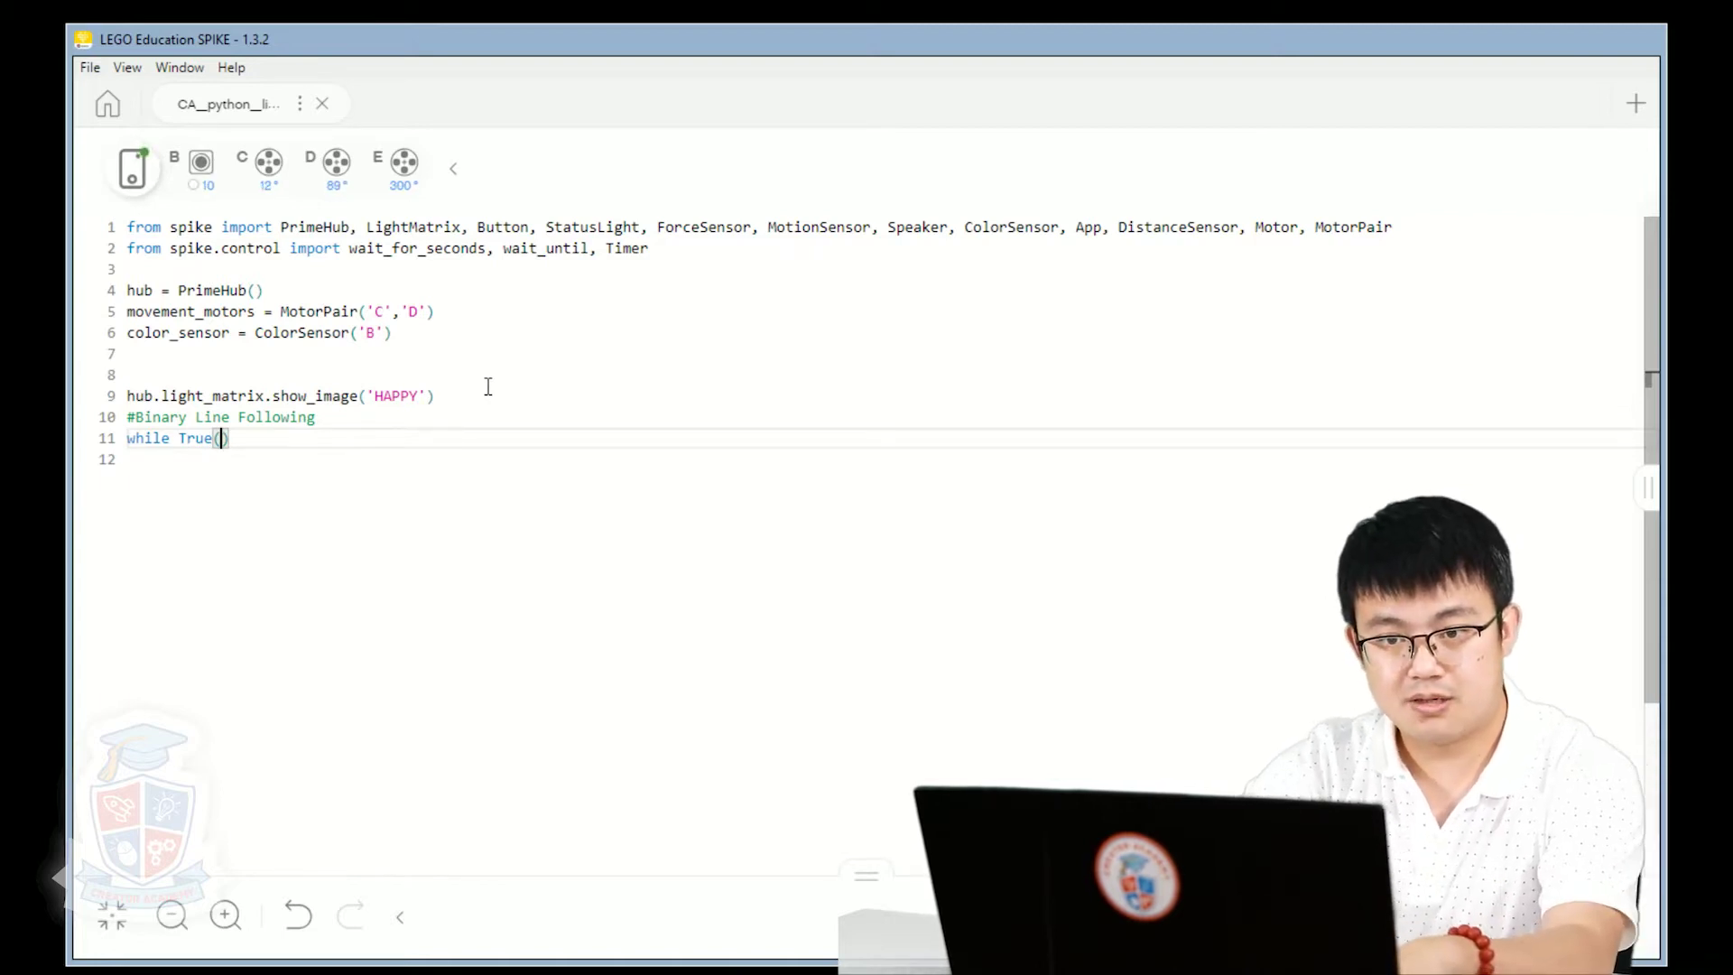
pyautogui.write(':')
pyautogui.press('Return')
pyautogui.write('if')
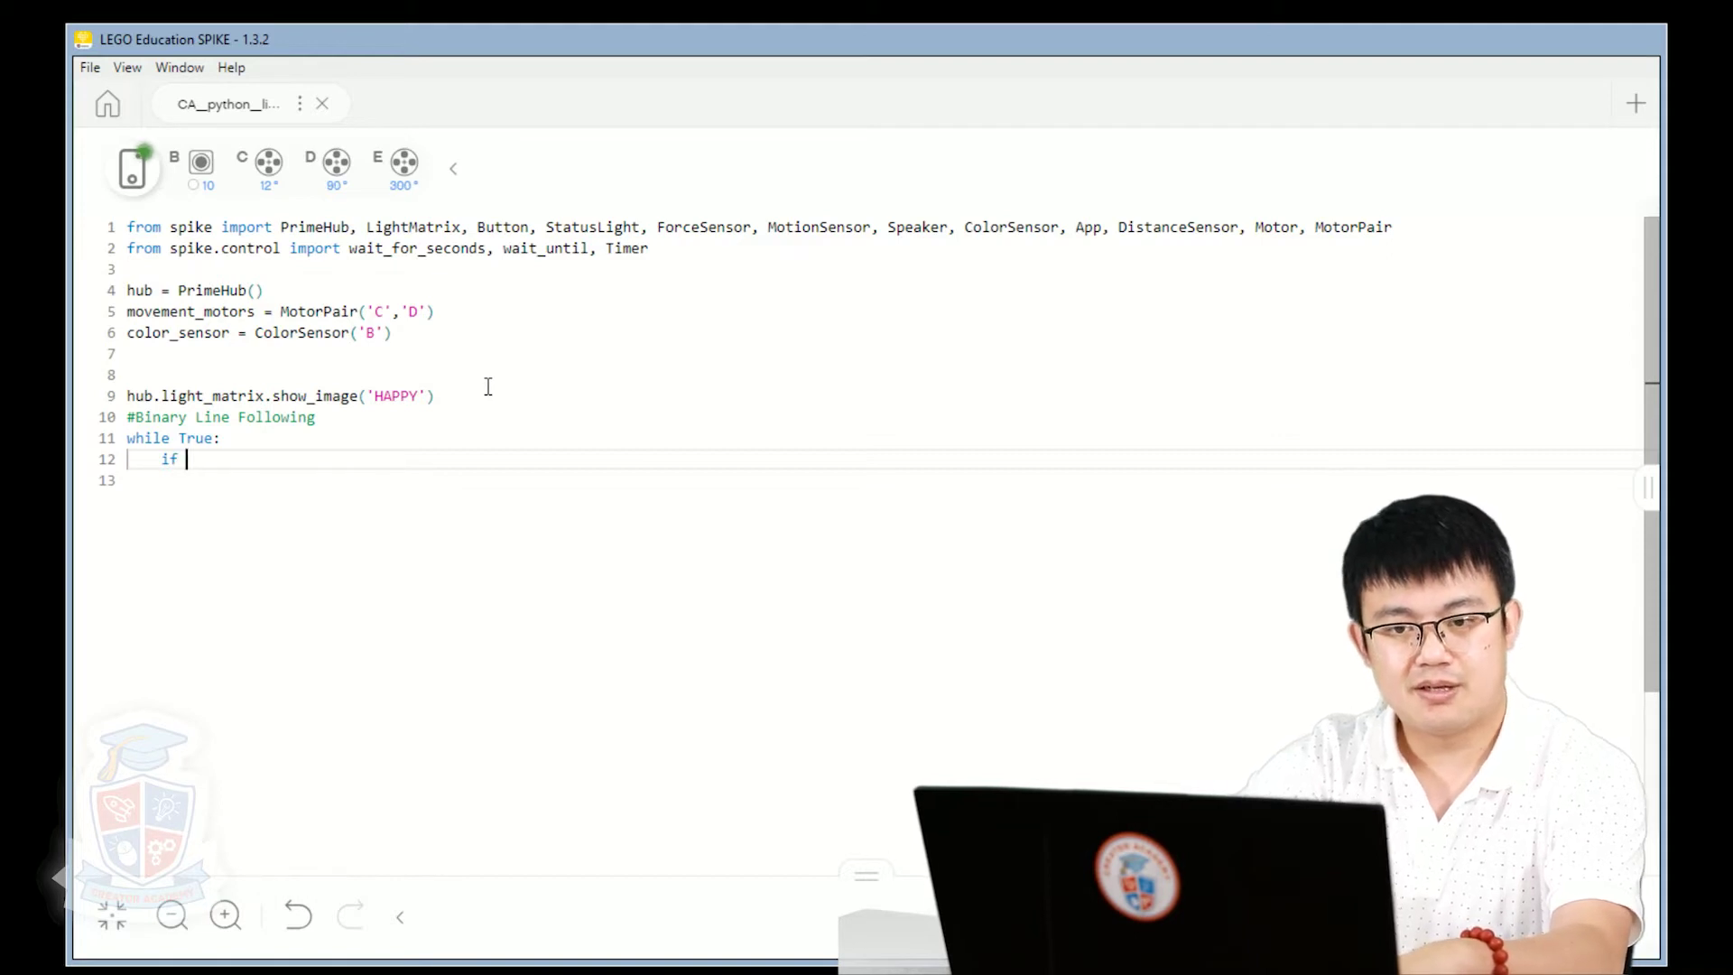
pyautogui.write('col')
pyautogui.press('Return')
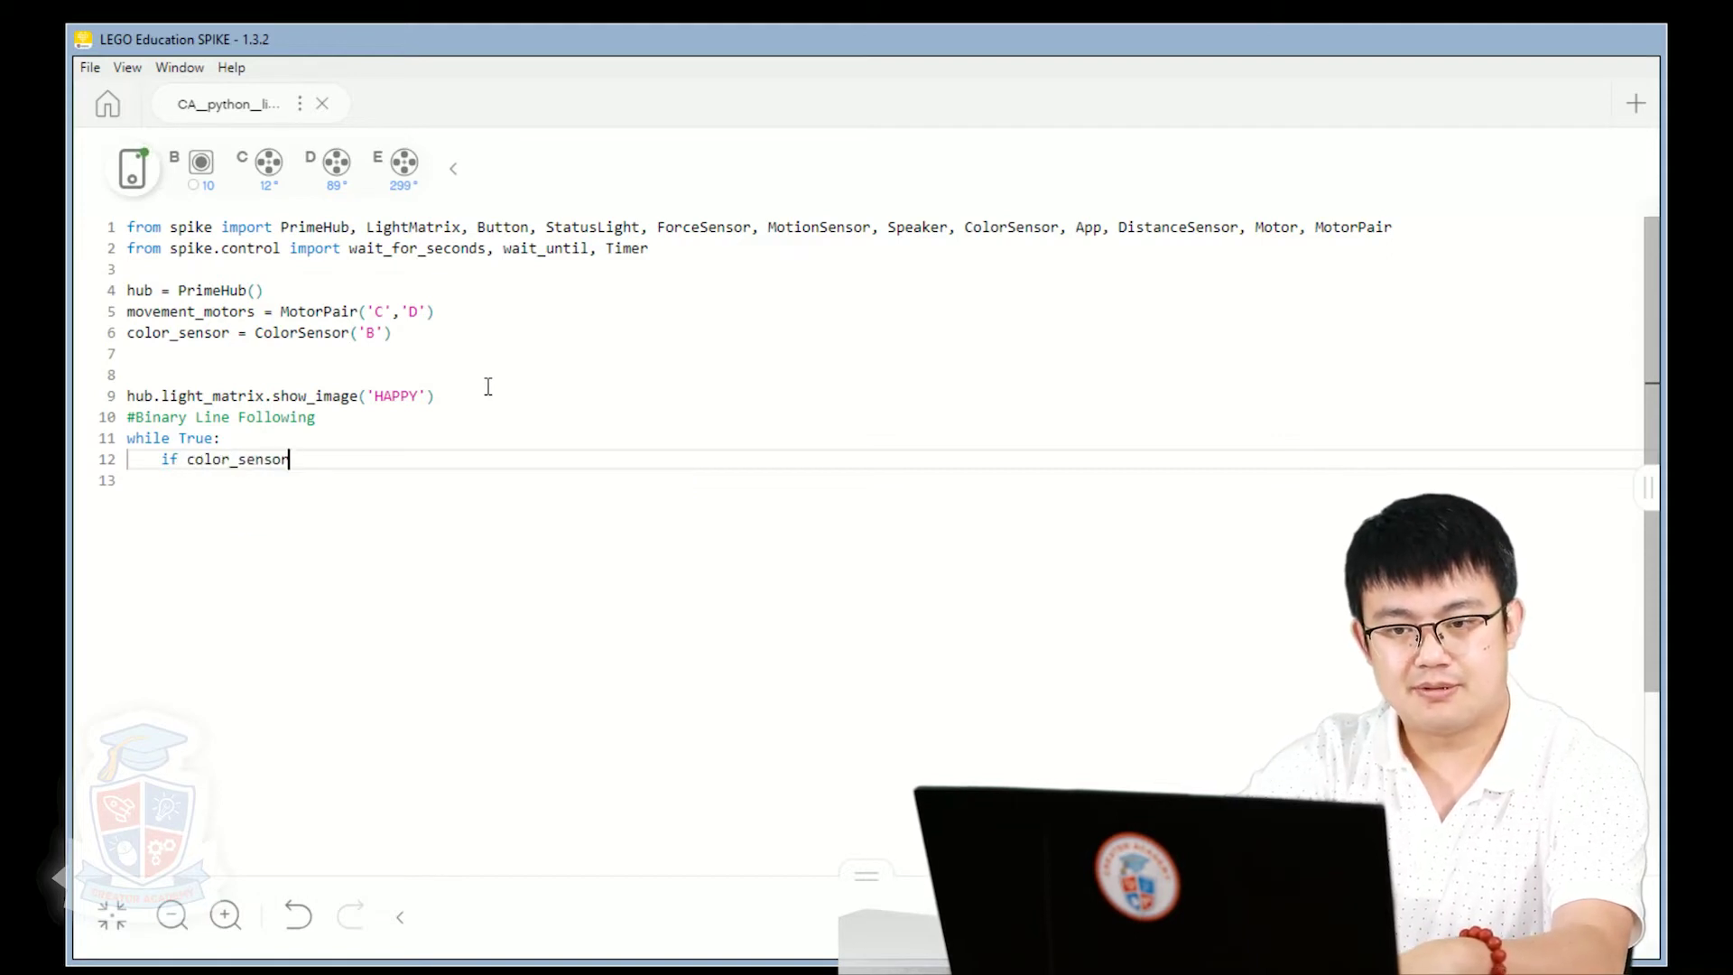
pyautogui.write('.get_color()==')
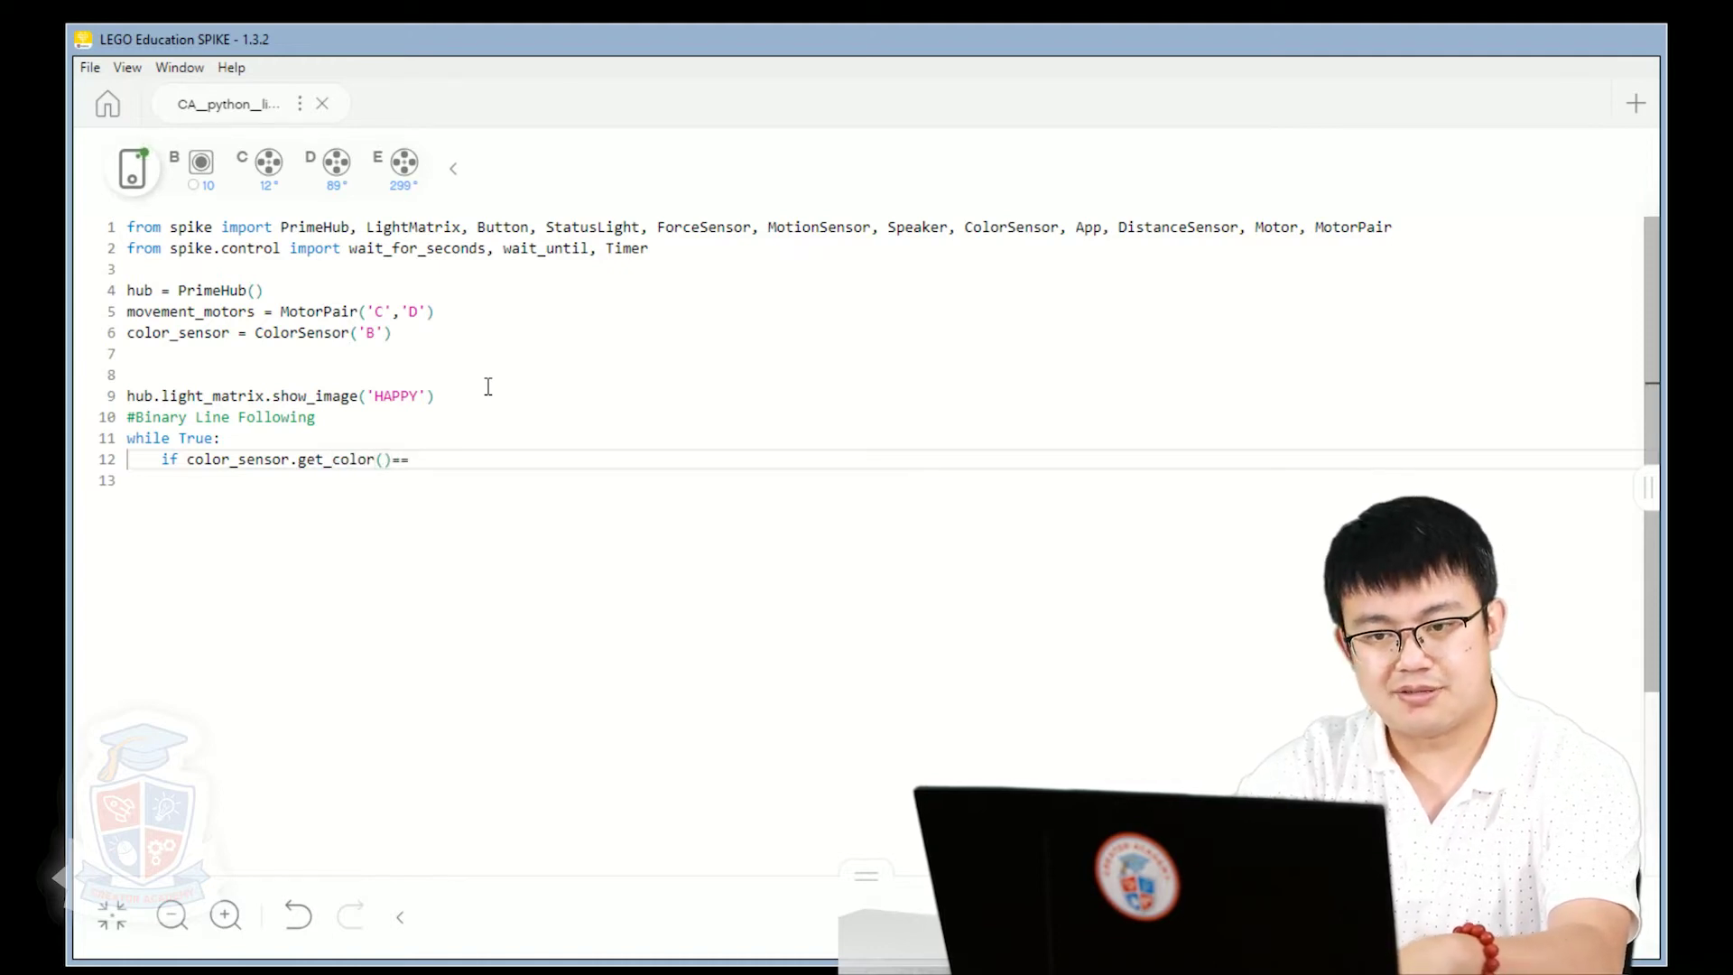
pyautogui.write("'black':")
pyautogui.press('Return')
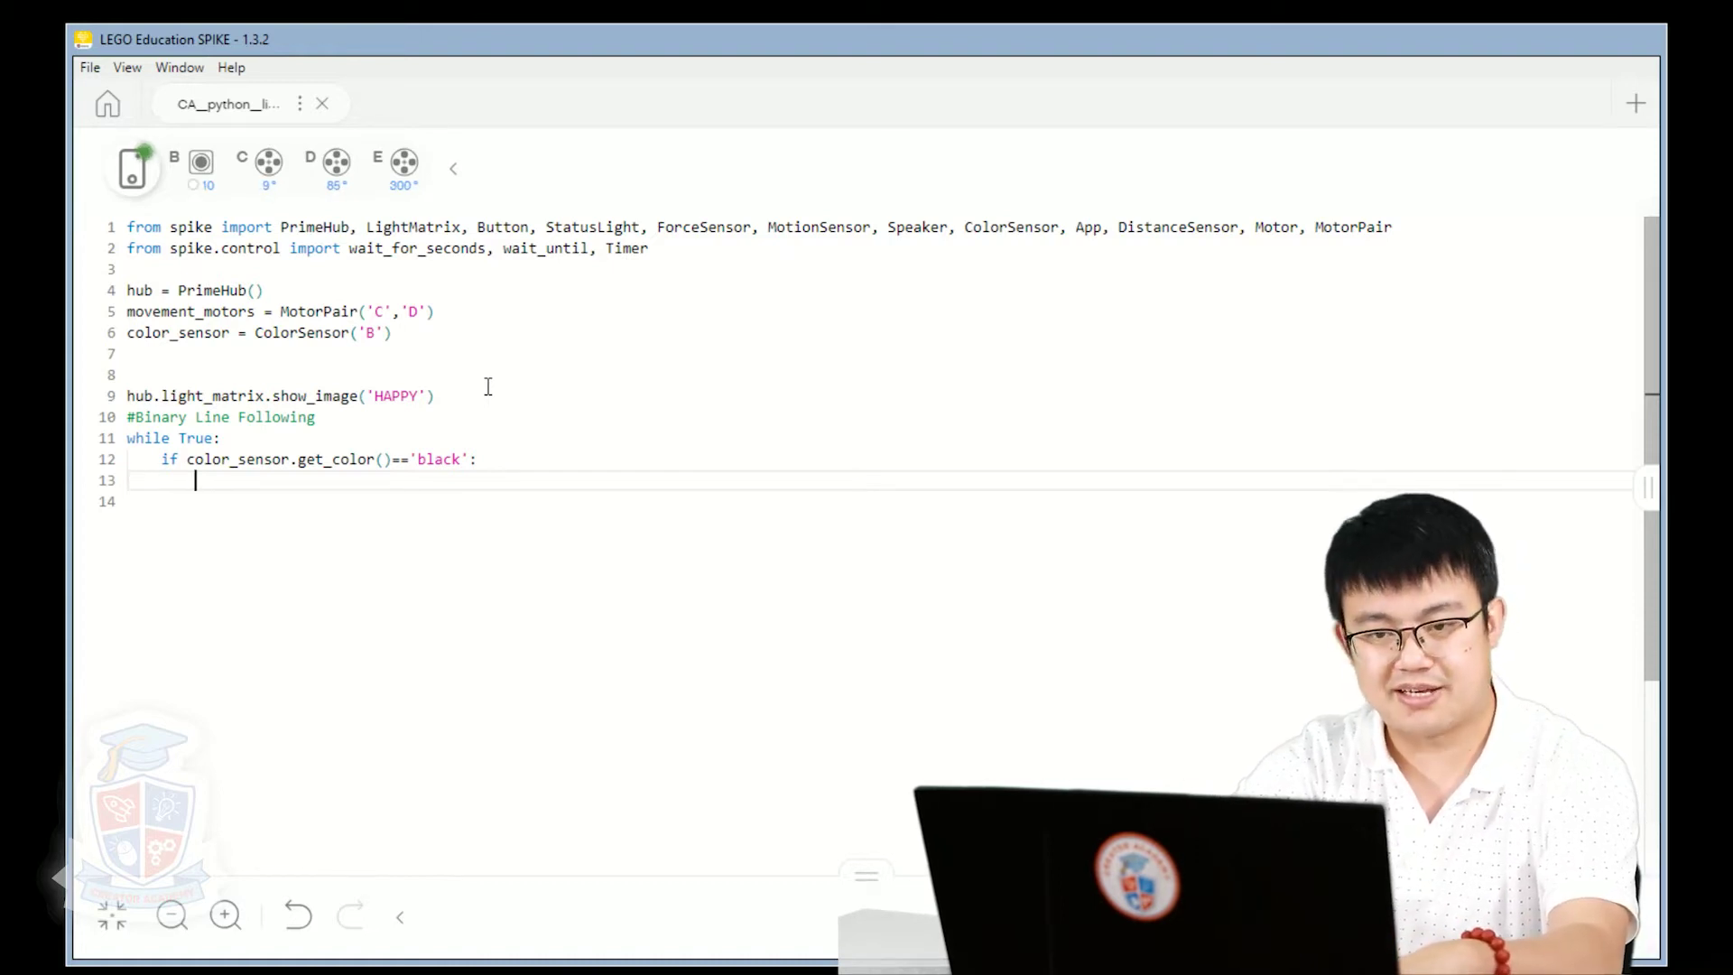
pyautogui.write('mo')
# Write movement_motors.start_tank(0,20) for black and an else branch with start_tank(20,0).
pyautogui.press('Return')
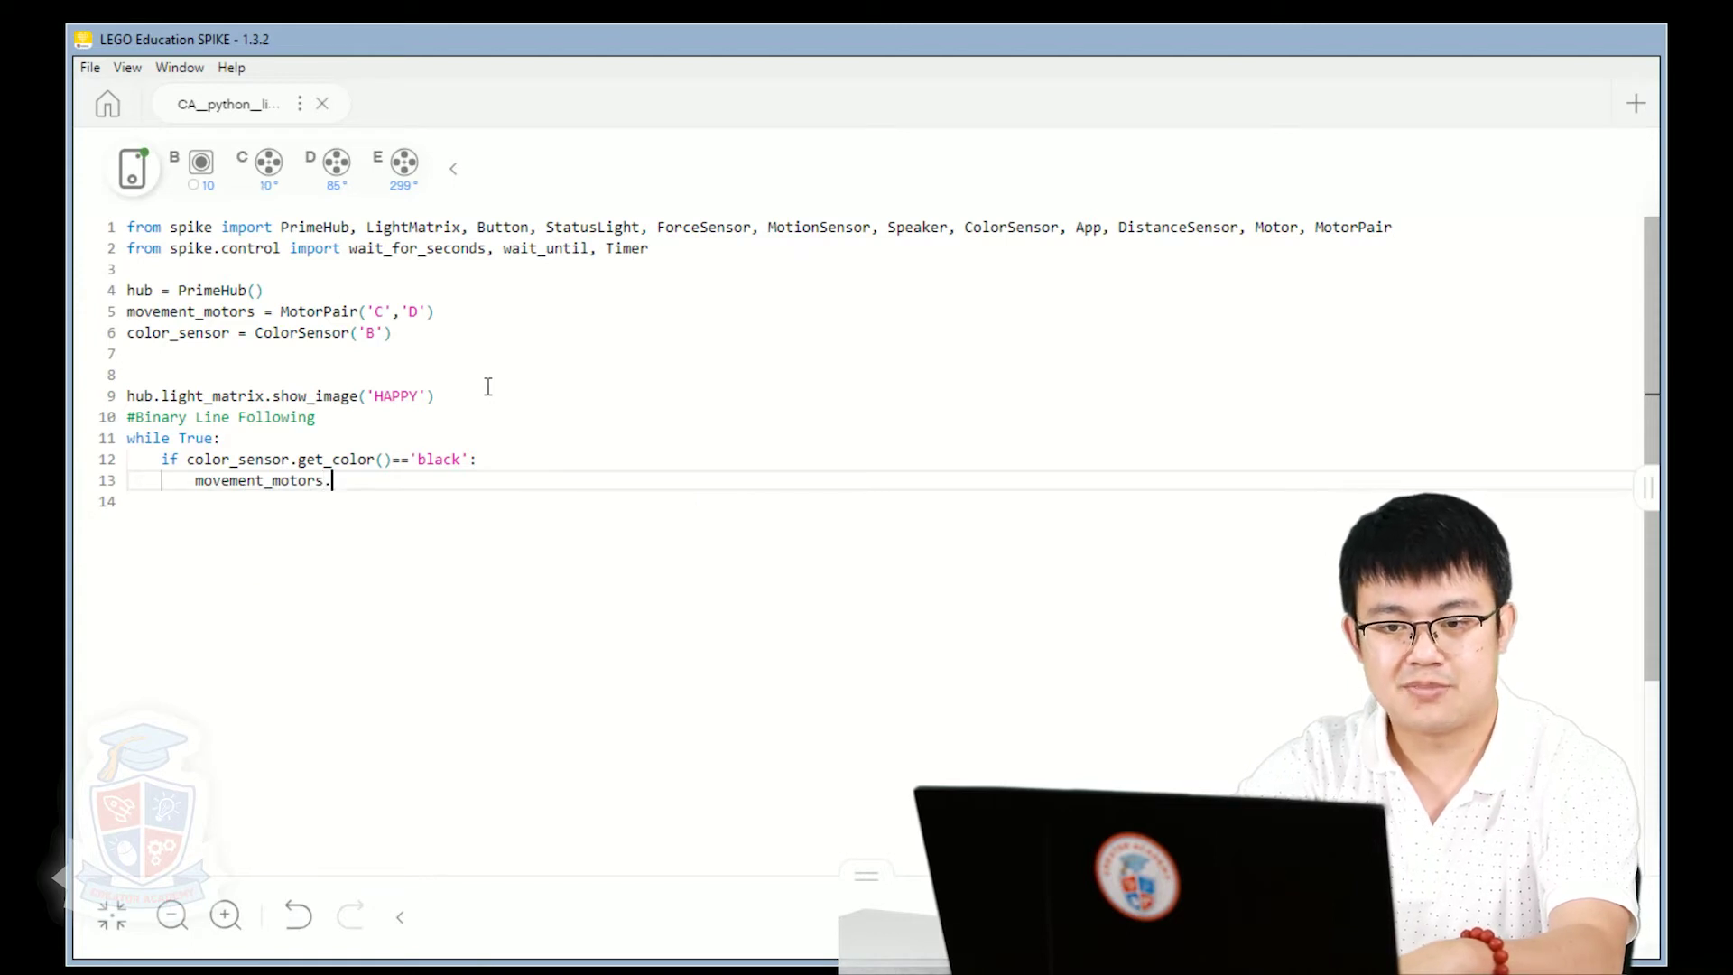
pyautogui.write('start_tank(0')
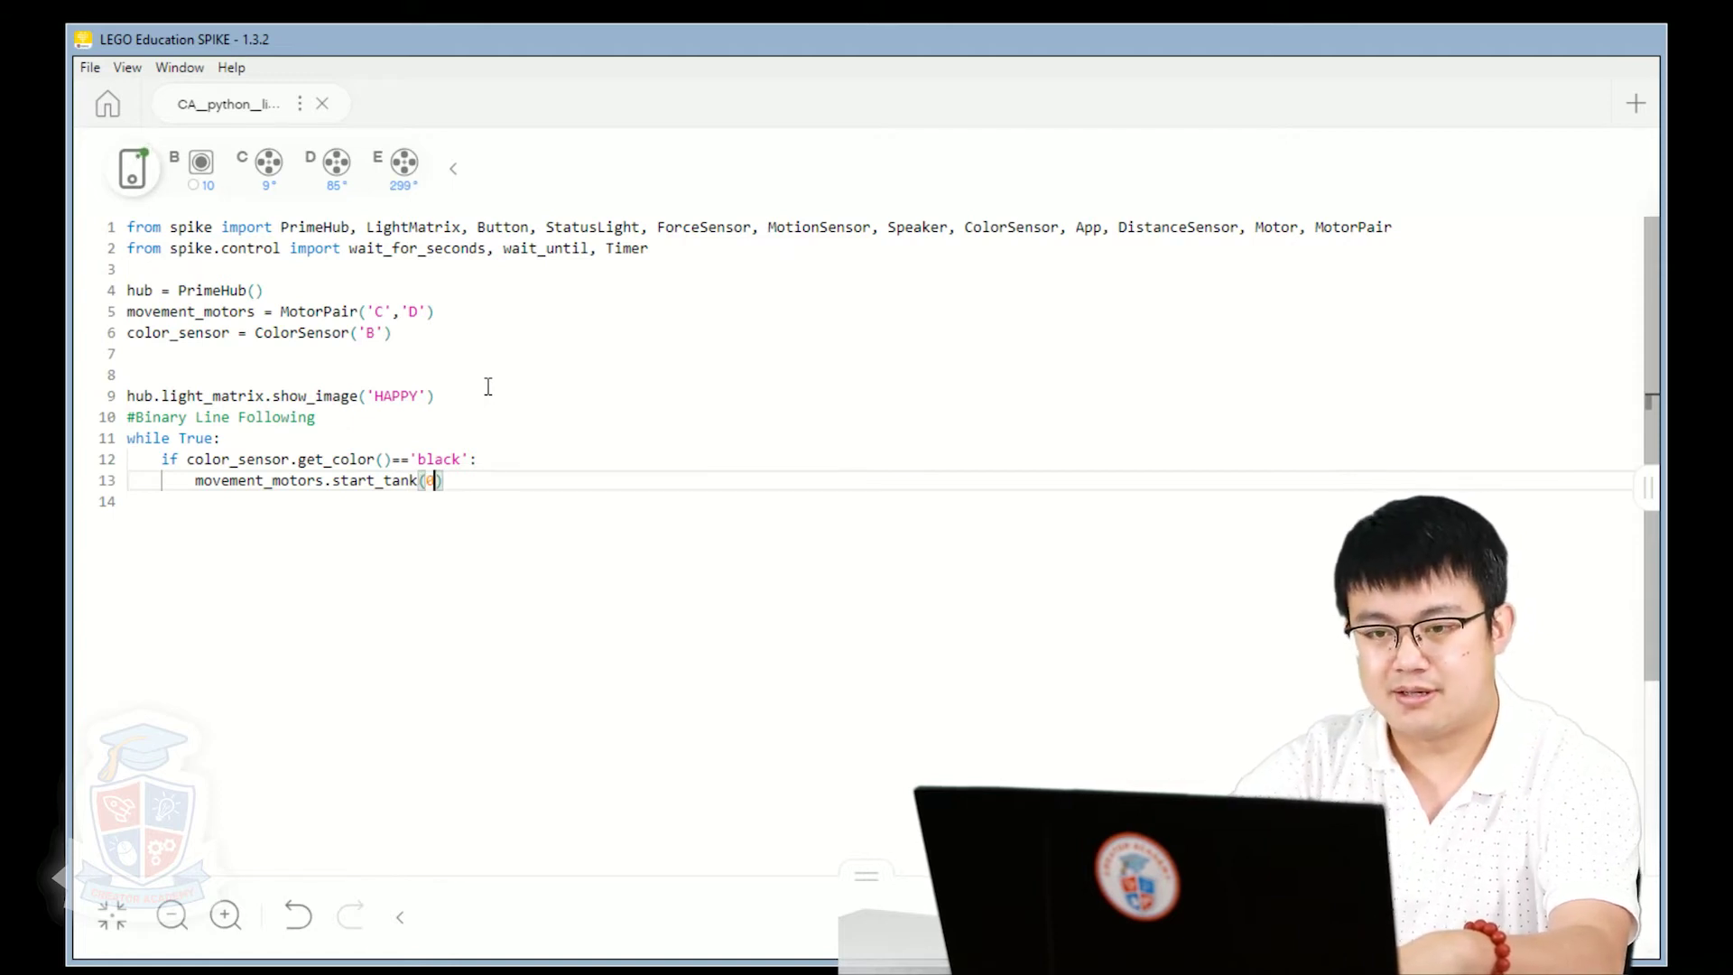
pyautogui.write(',20')
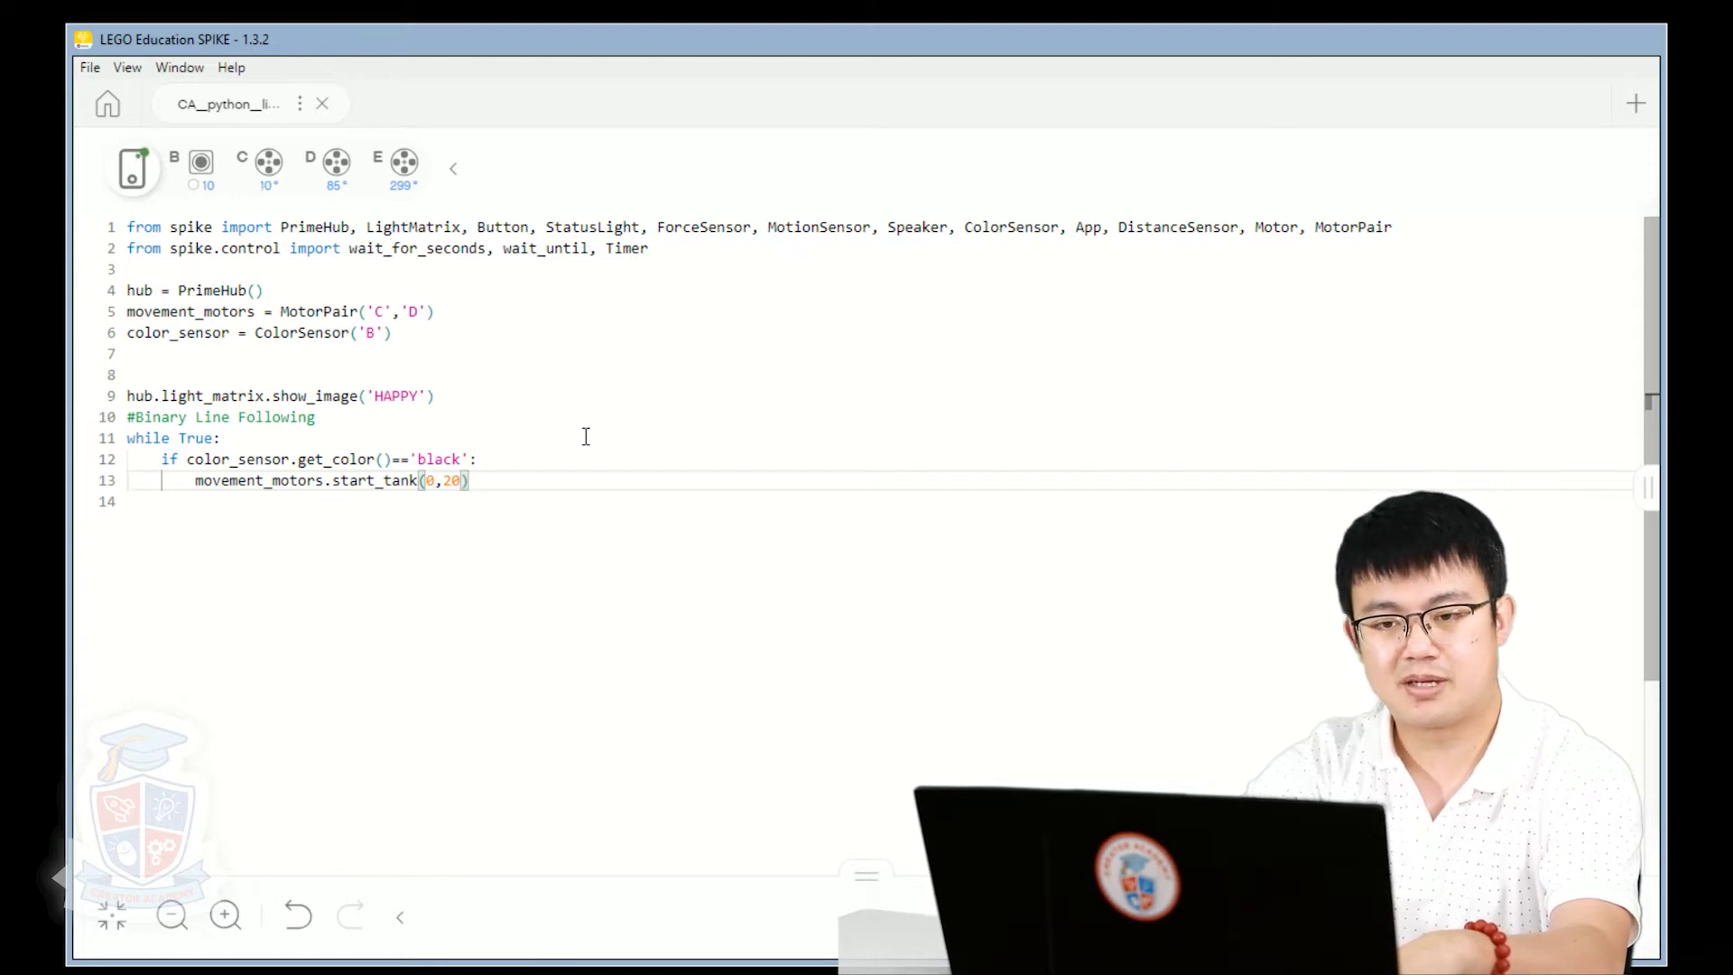
pyautogui.press('Return')
pyautogui.write('else')
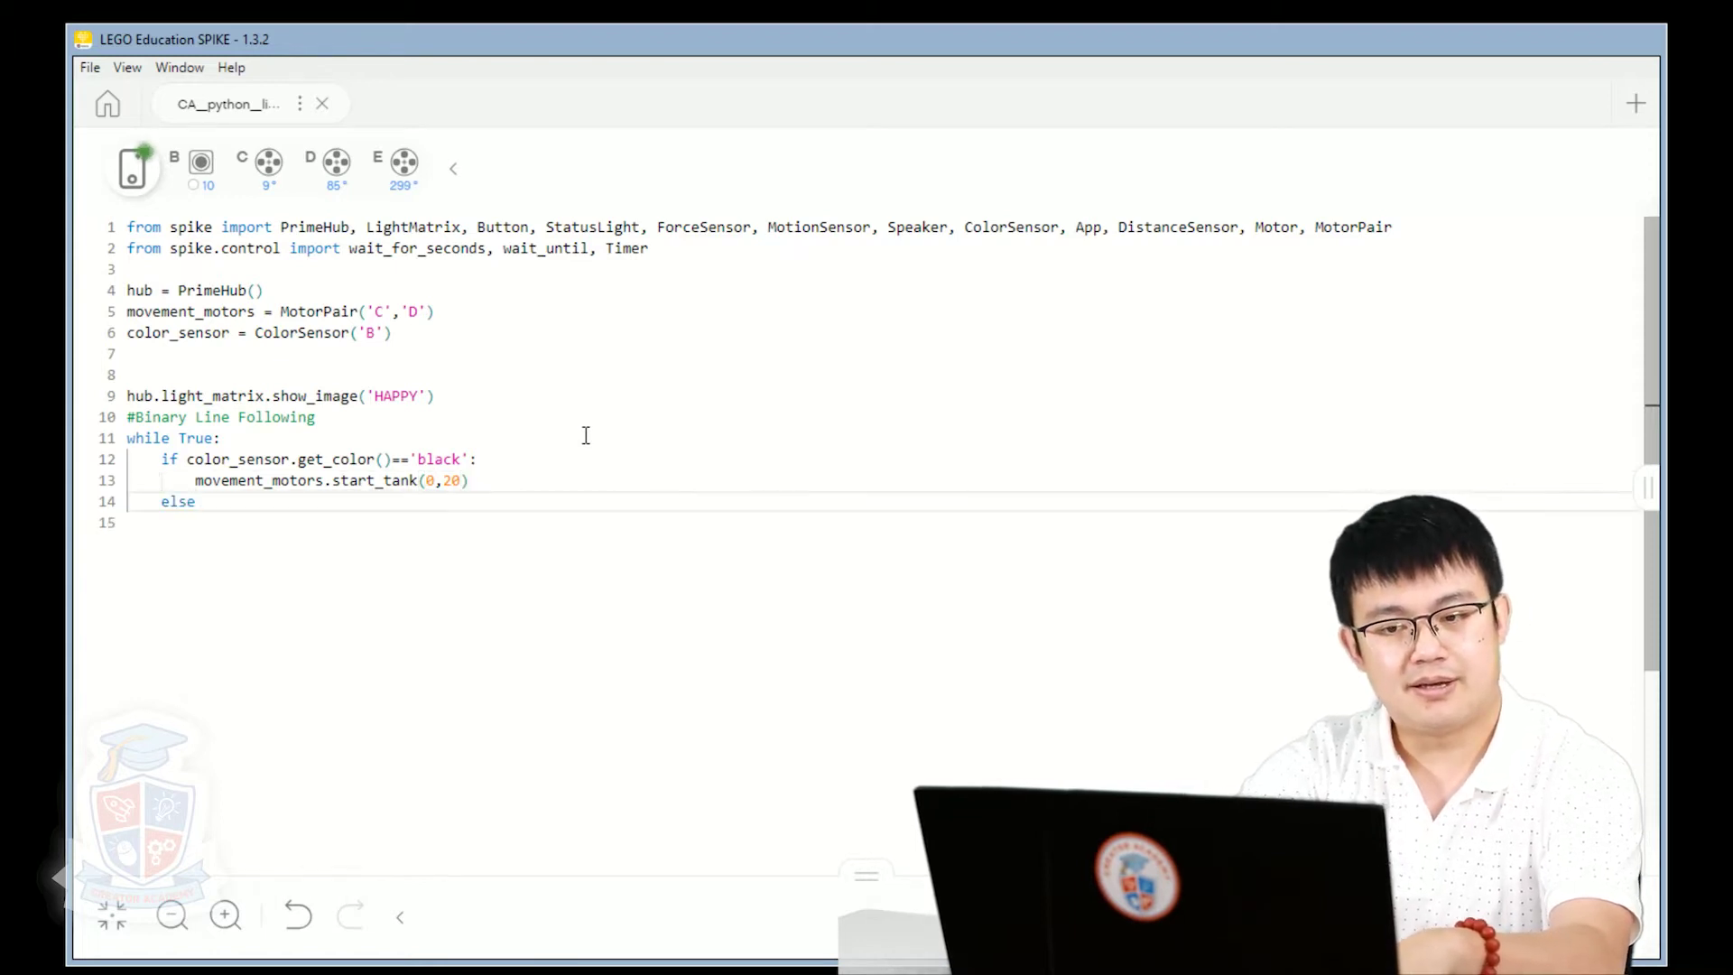
pyautogui.write(':')
pyautogui.press('Return')
pyautogui.write('mov')
pyautogui.press('Tab')
pyautogui.write('.sta')
pyautogui.press('Tab')
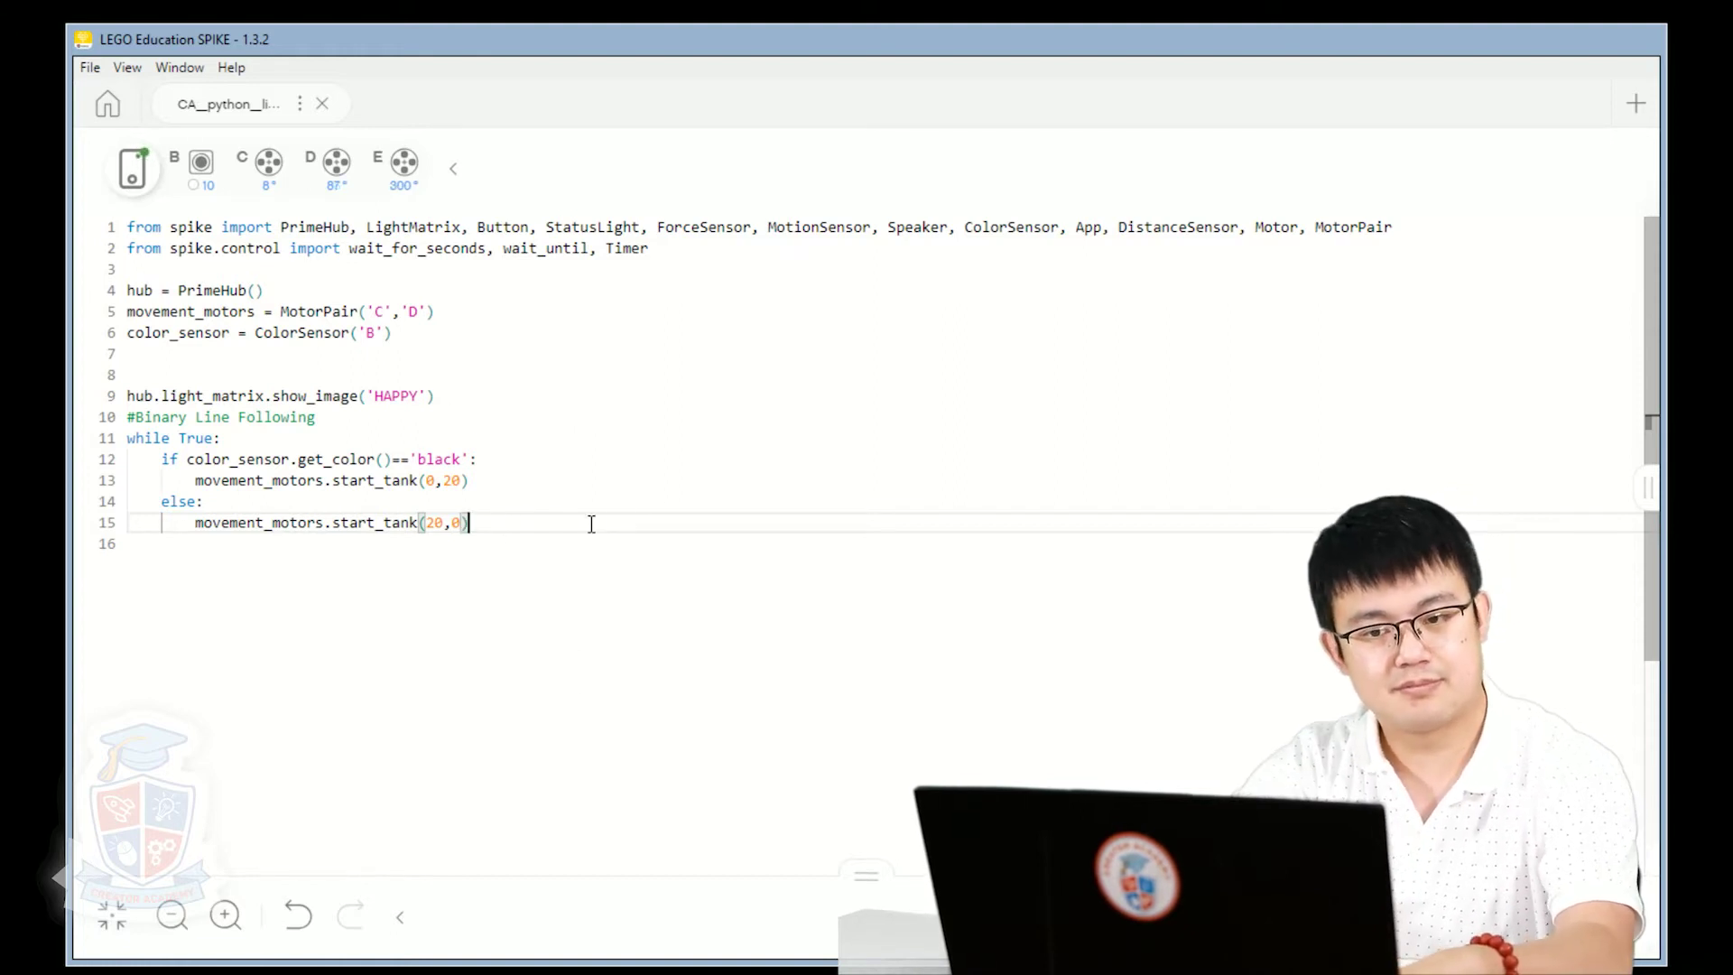
pyautogui.press('Return')
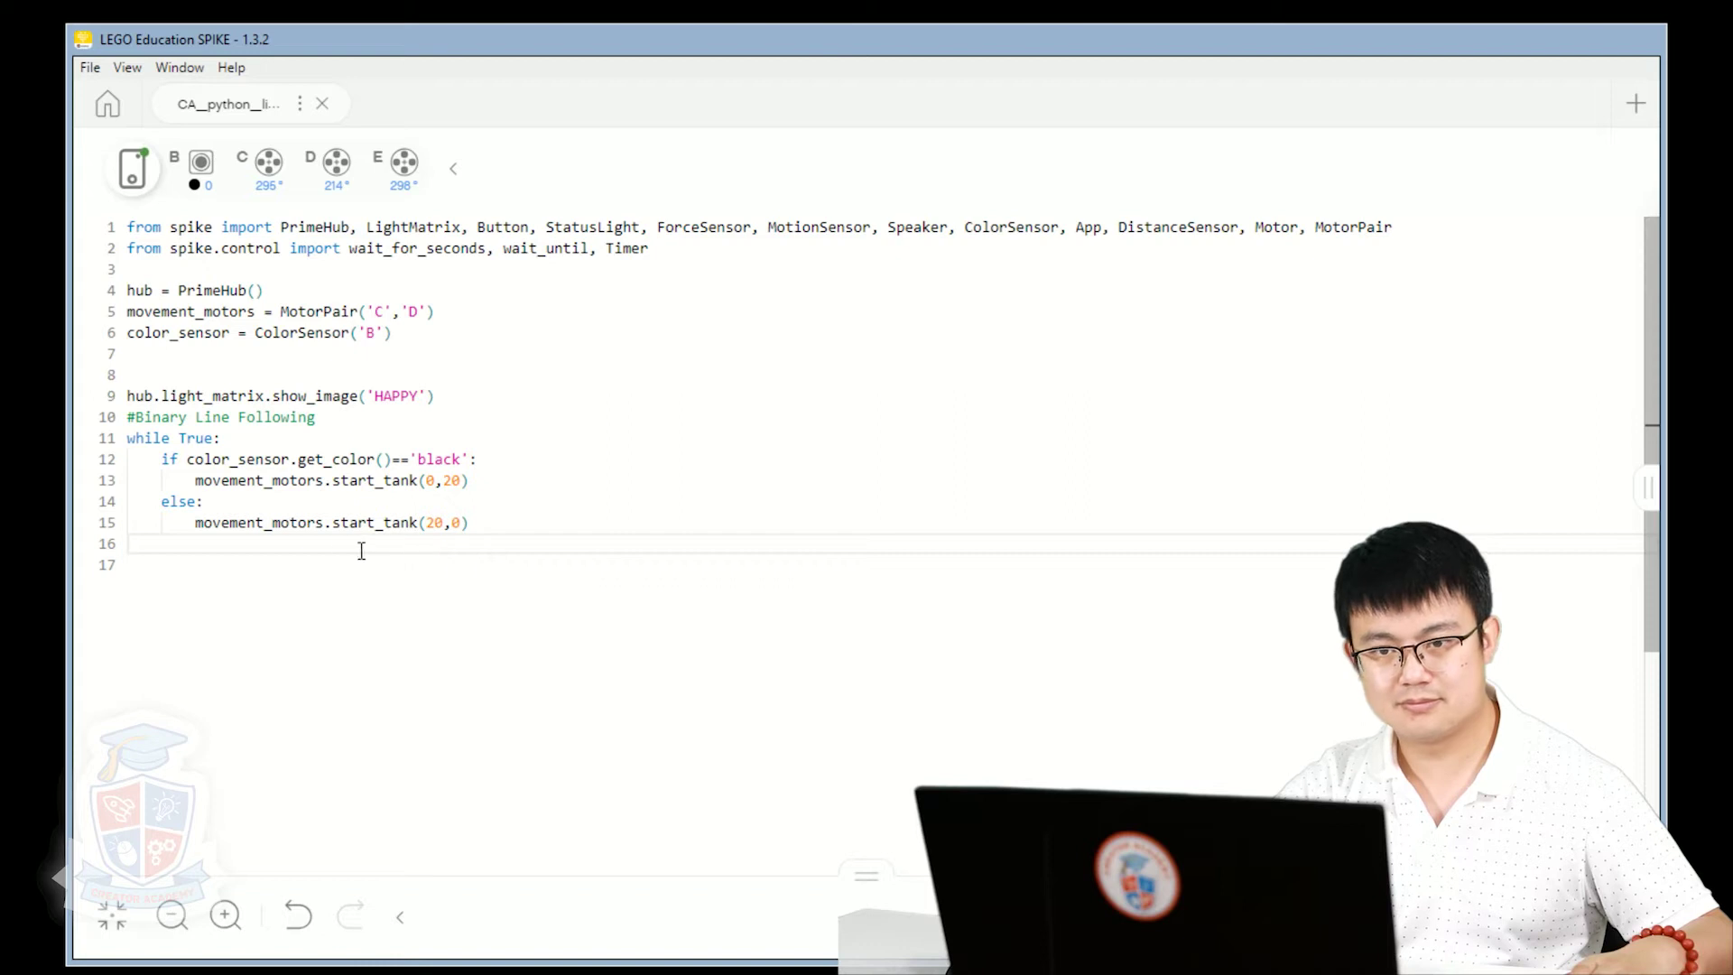
# Change the motor commands to start_tank(10,20) and start_tank(20,10).
pyautogui.click(474, 480)
pyautogui.write('1')
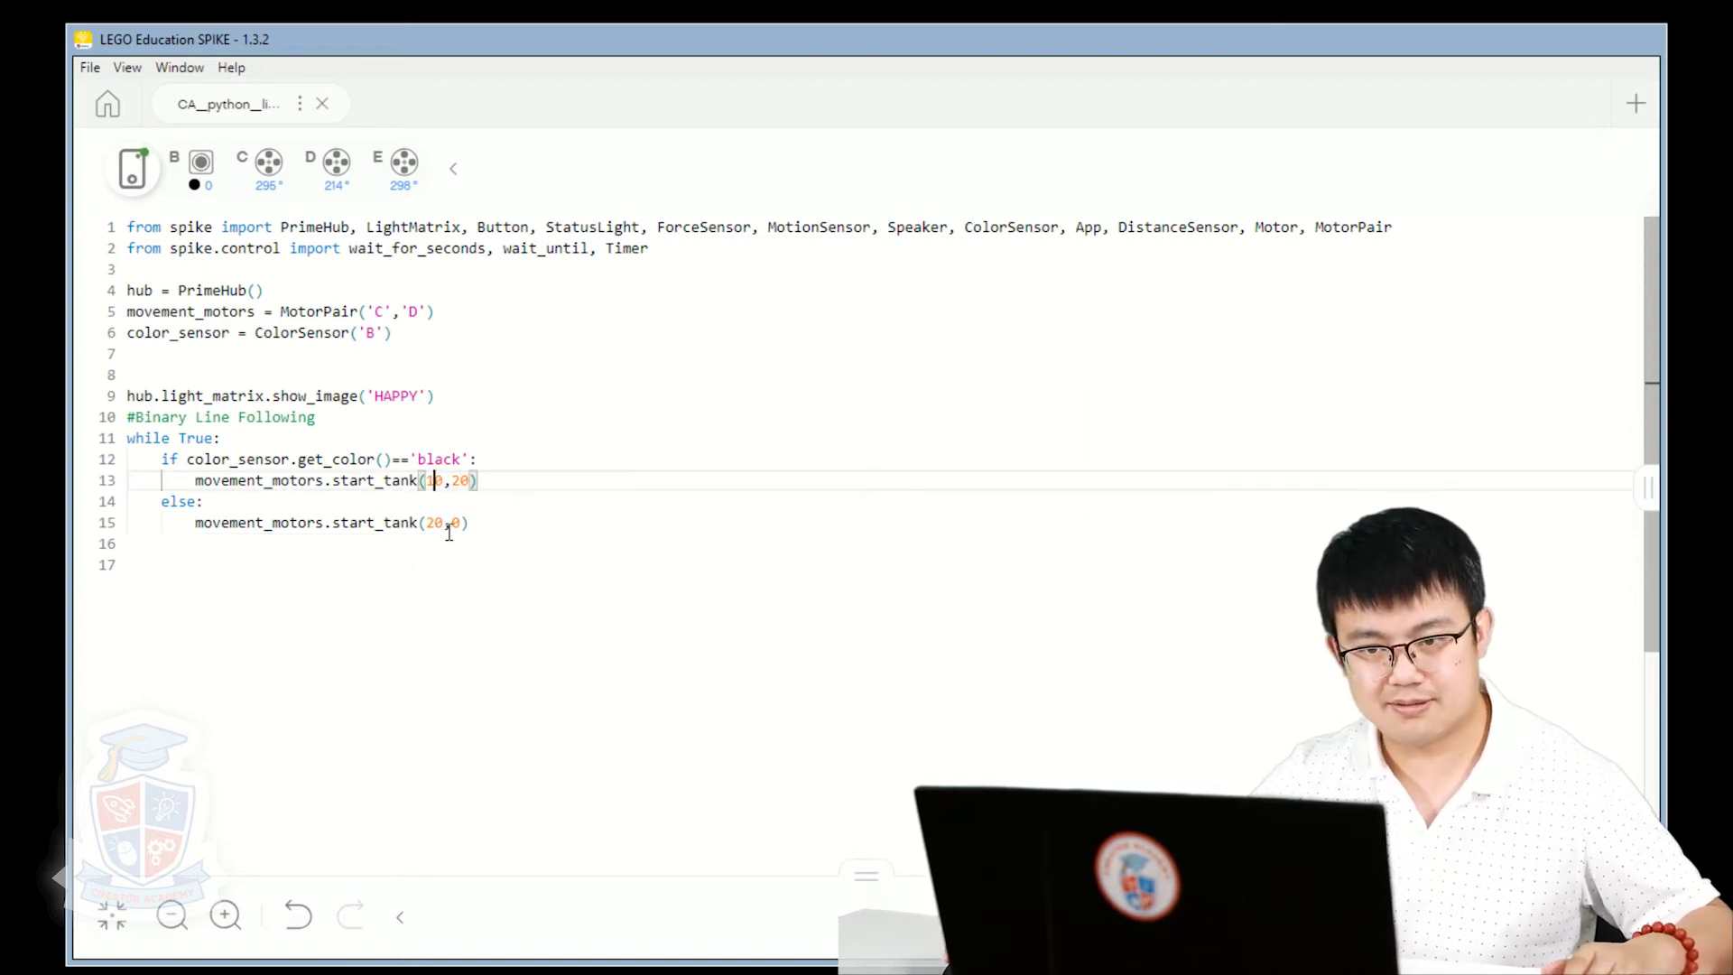
pyautogui.click(448, 523)
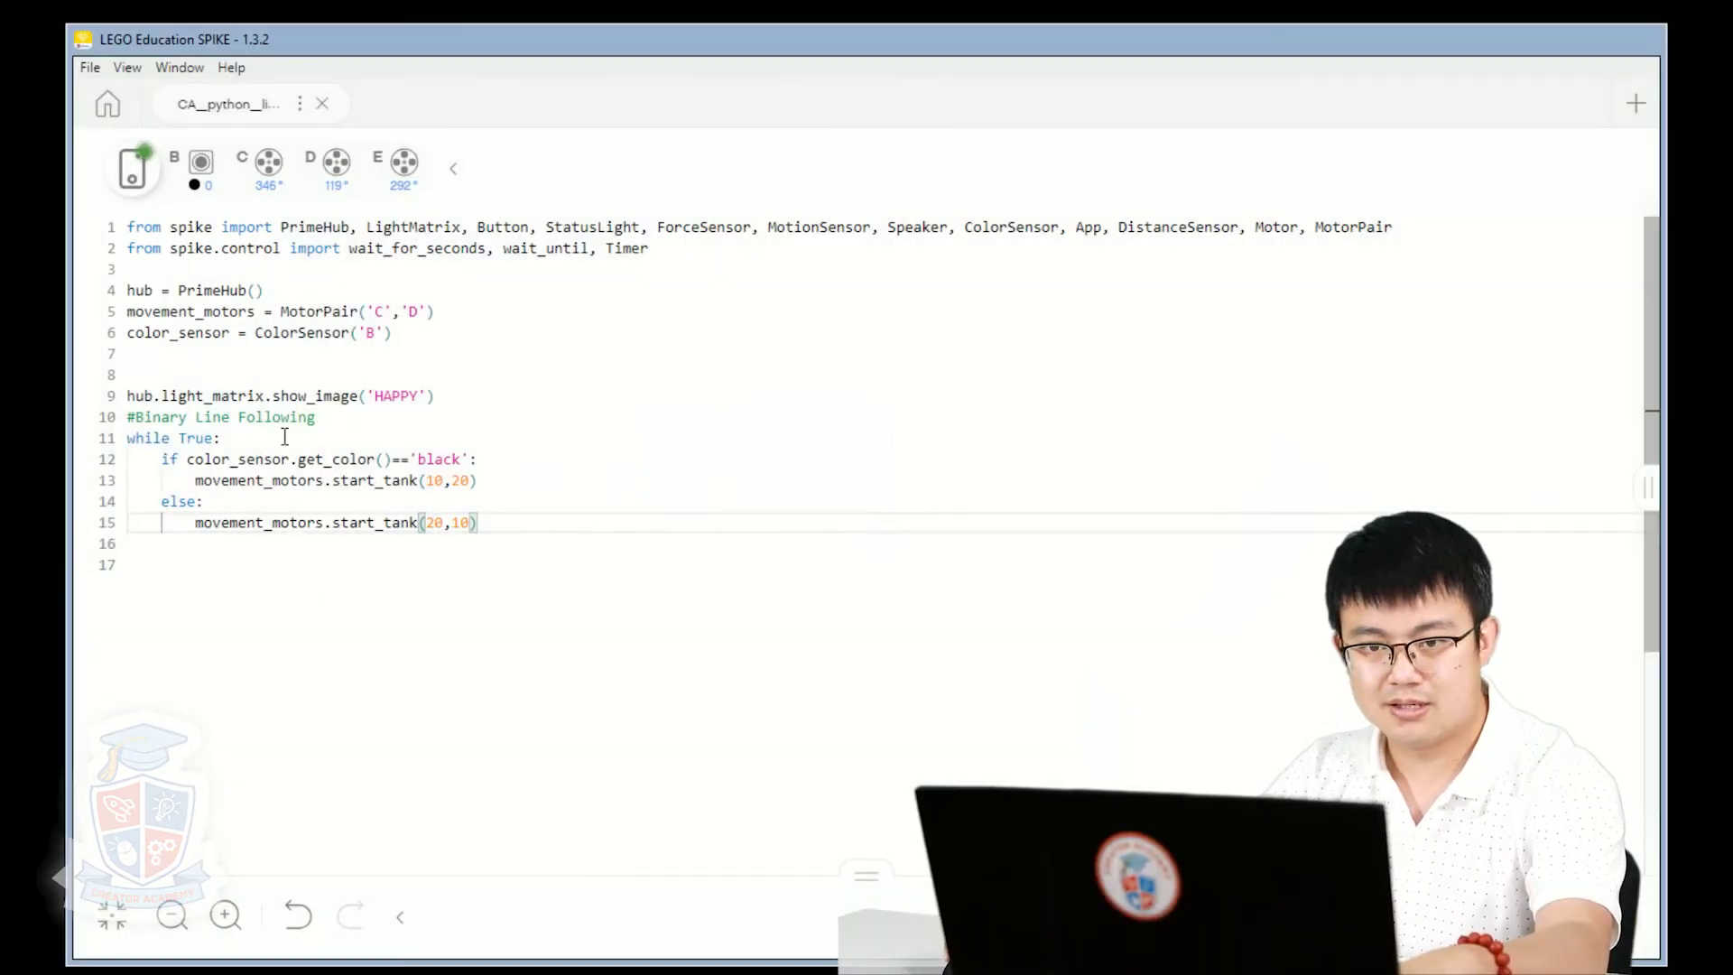
pyautogui.click(454, 331)
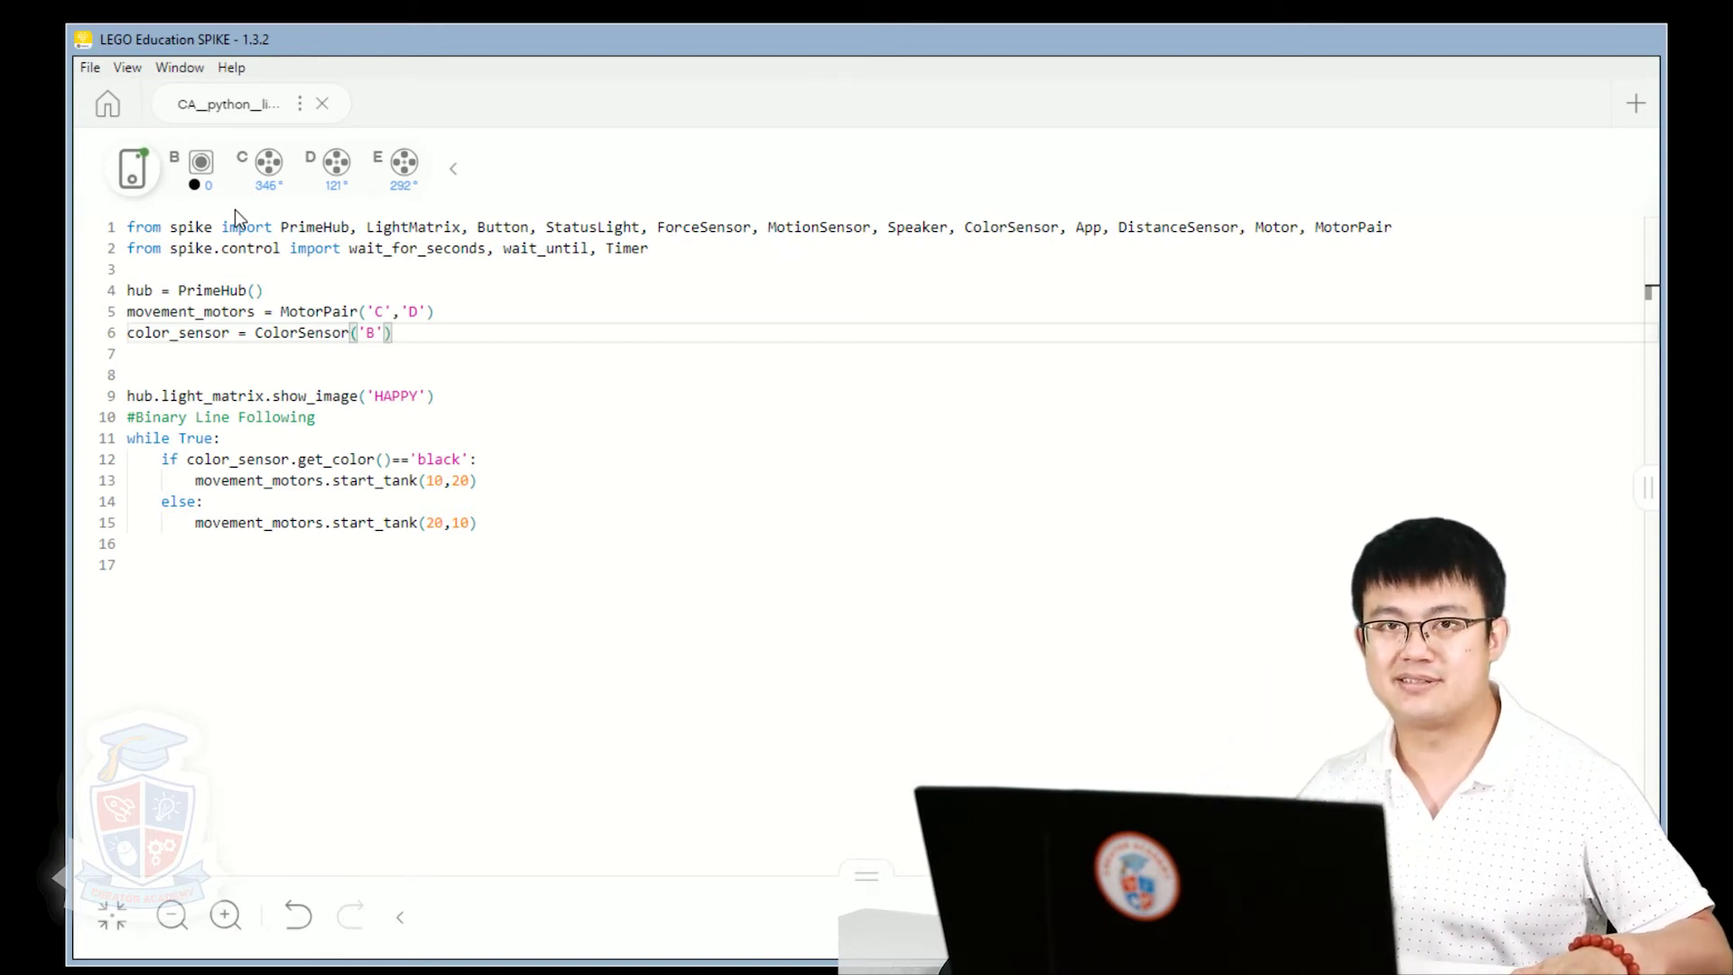
# Open the hub dashboard and set the port B sensor to REFLECT, reading 10%.
pyautogui.click(135, 183)
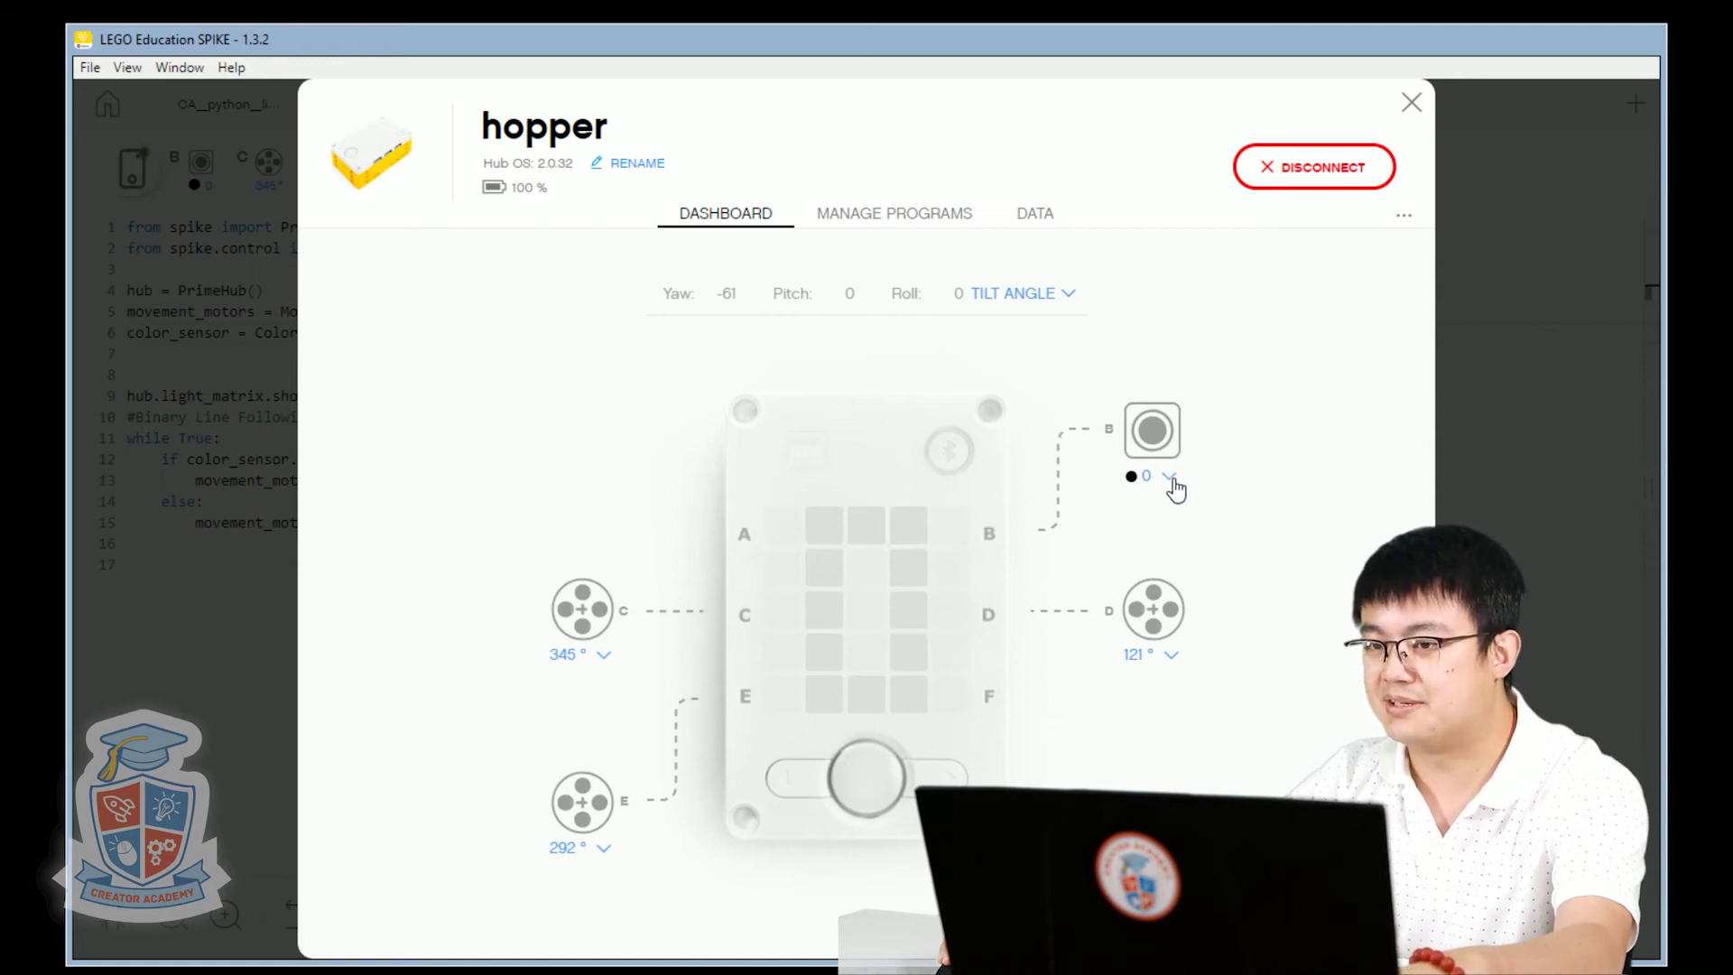
pyautogui.click(1170, 477)
pyautogui.click(1141, 553)
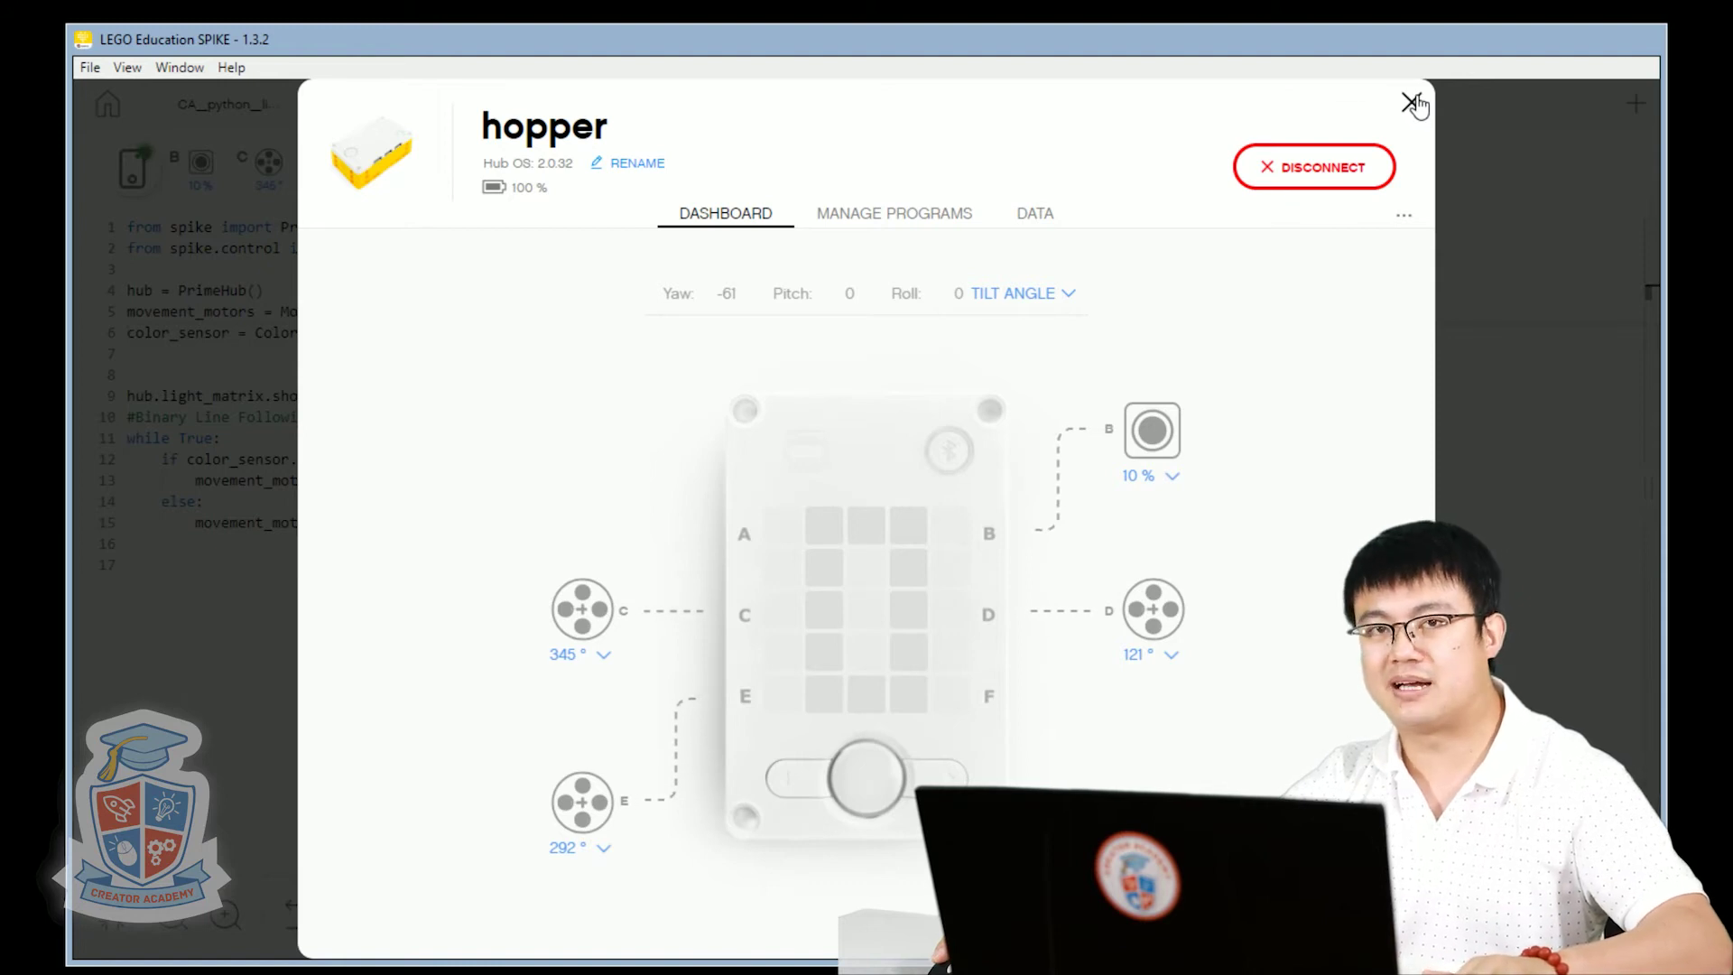
# Close the hub dashboard to return to the script, with port B reading about 14%.
pyautogui.click(1412, 104)
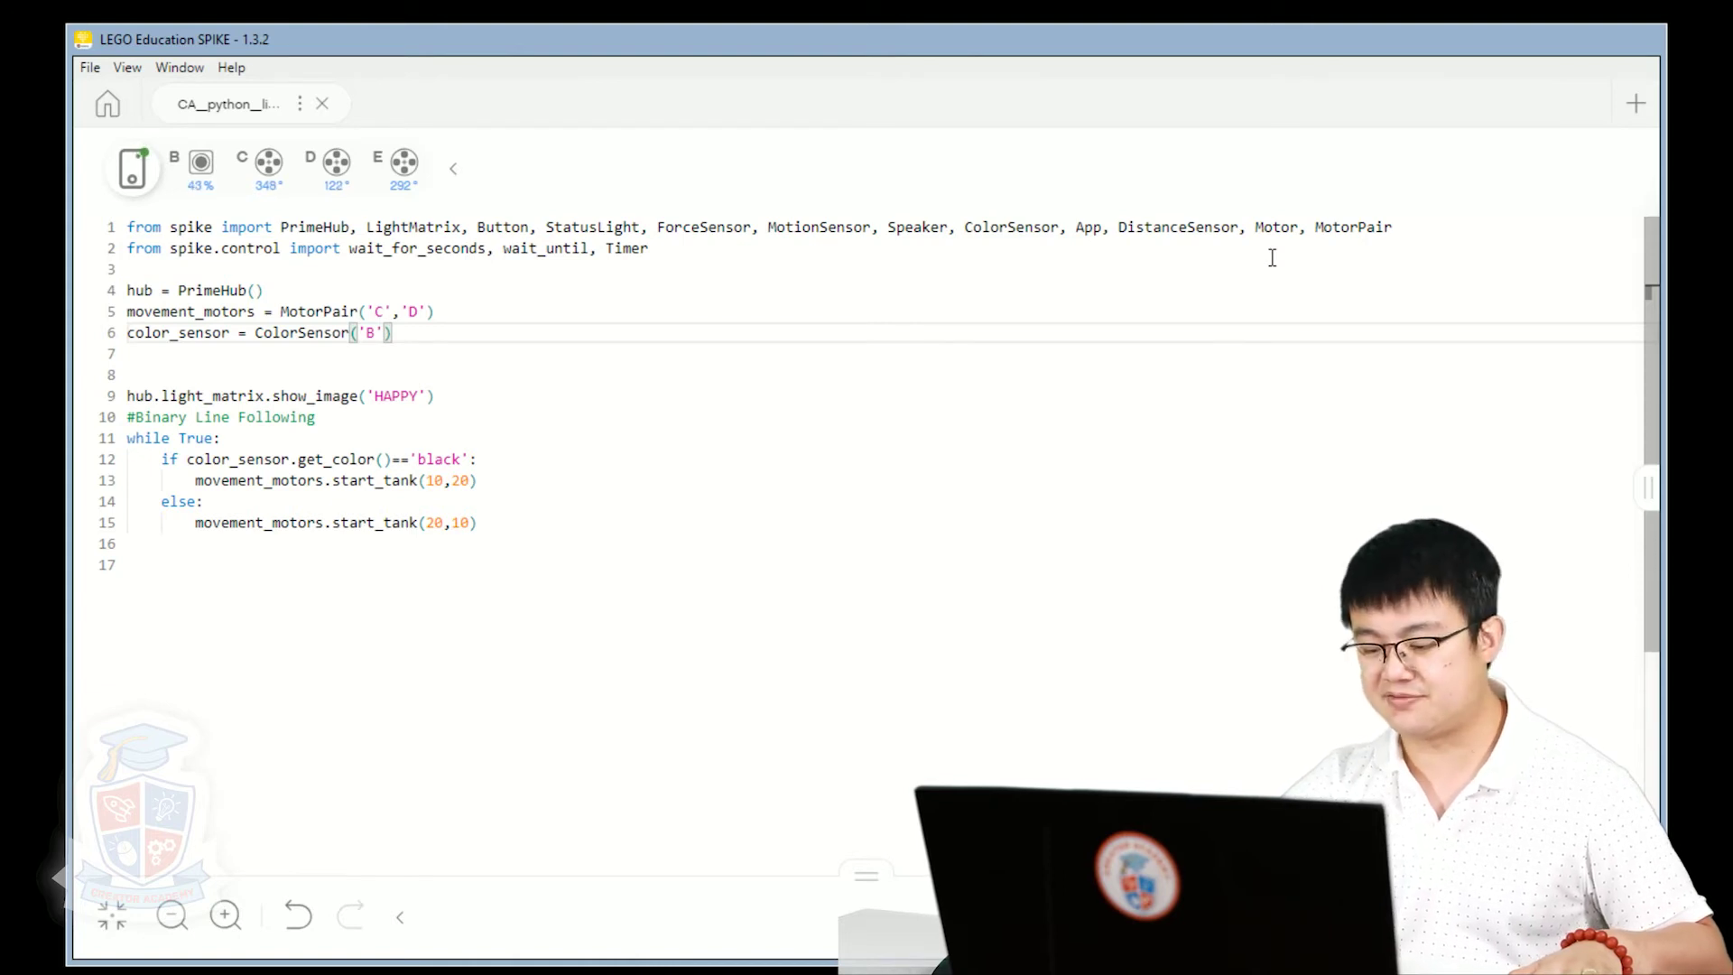
# Insert a new line 11 above the binary while True loop for its opening triple quotes.
pyautogui.click(260, 618)
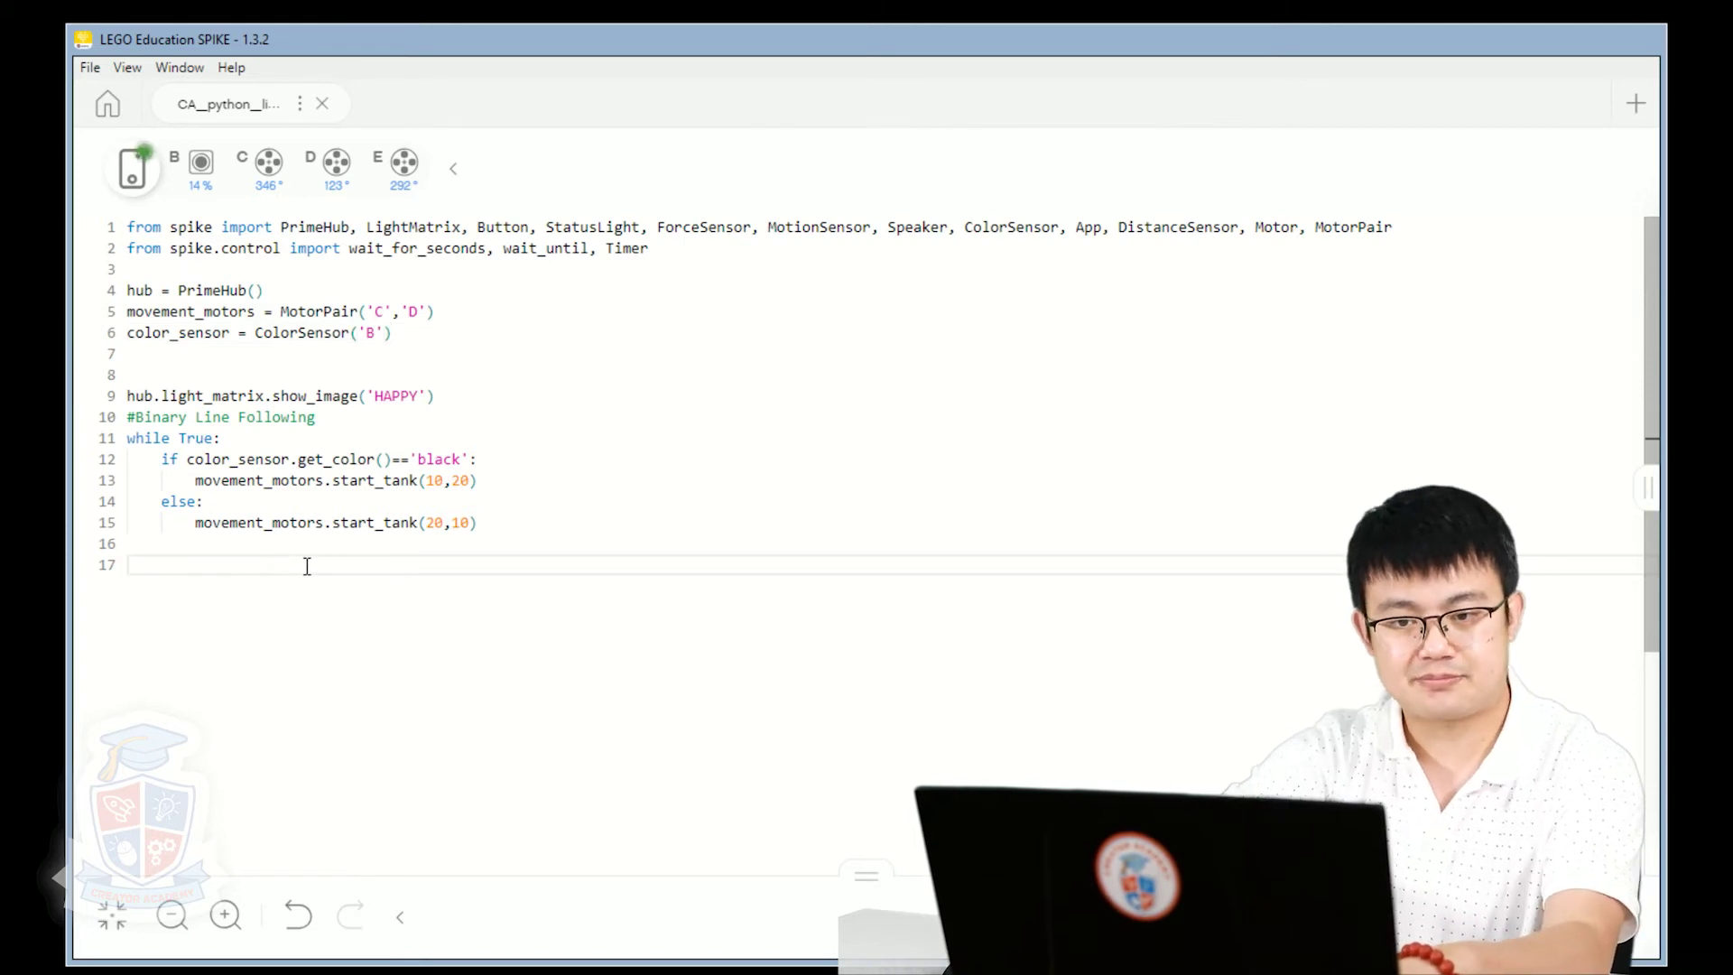
pyautogui.press('Up')
pyautogui.press('Up')
pyautogui.press('Up')
pyautogui.press('Up')
pyautogui.press('Up')
pyautogui.press('Up')
pyautogui.press('Return')
pyautogui.press('Up')
pyautogui.write('""')
pyautogui.press('Down')
pyautogui.press('Down')
pyautogui.press('Down')
pyautogui.press('Down')
pyautogui.press('Down')
# Finish the '#Proportional Line Following' heading and add '#at 50, my robot steer value should be 0'.
pyautogui.press('Return')
pyautogui.press('Return')
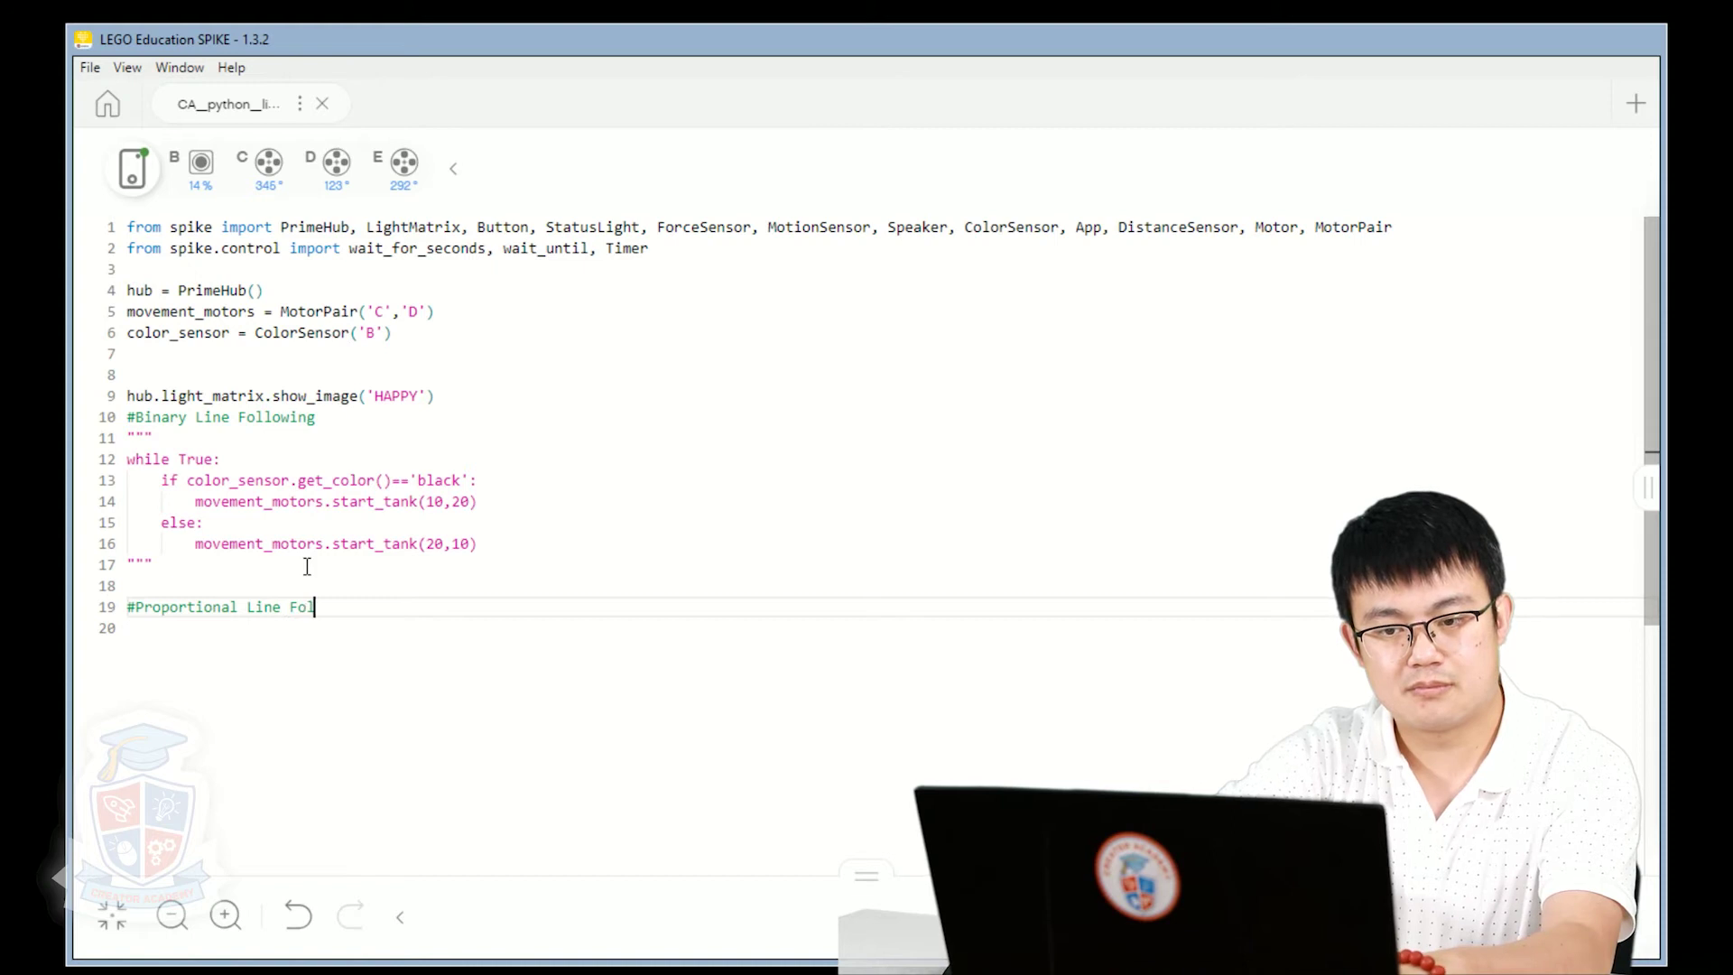
pyautogui.write('lowing')
pyautogui.press('Return')
pyautogui.write('#')
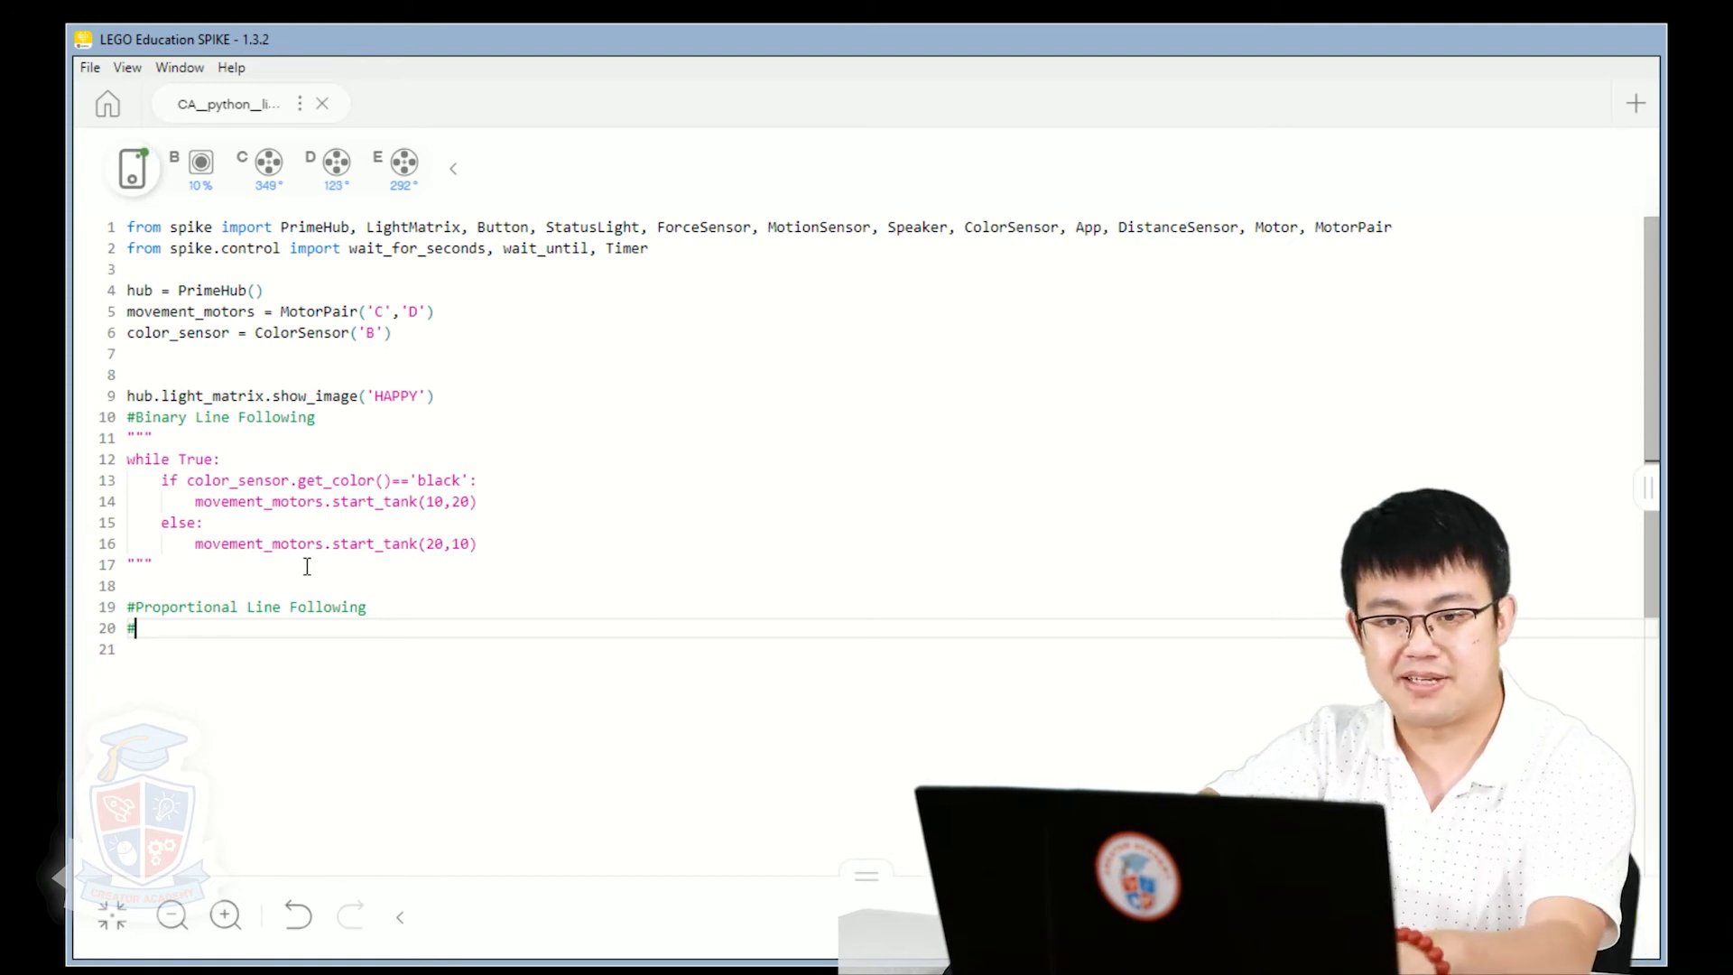
pyautogui.write('at 50')
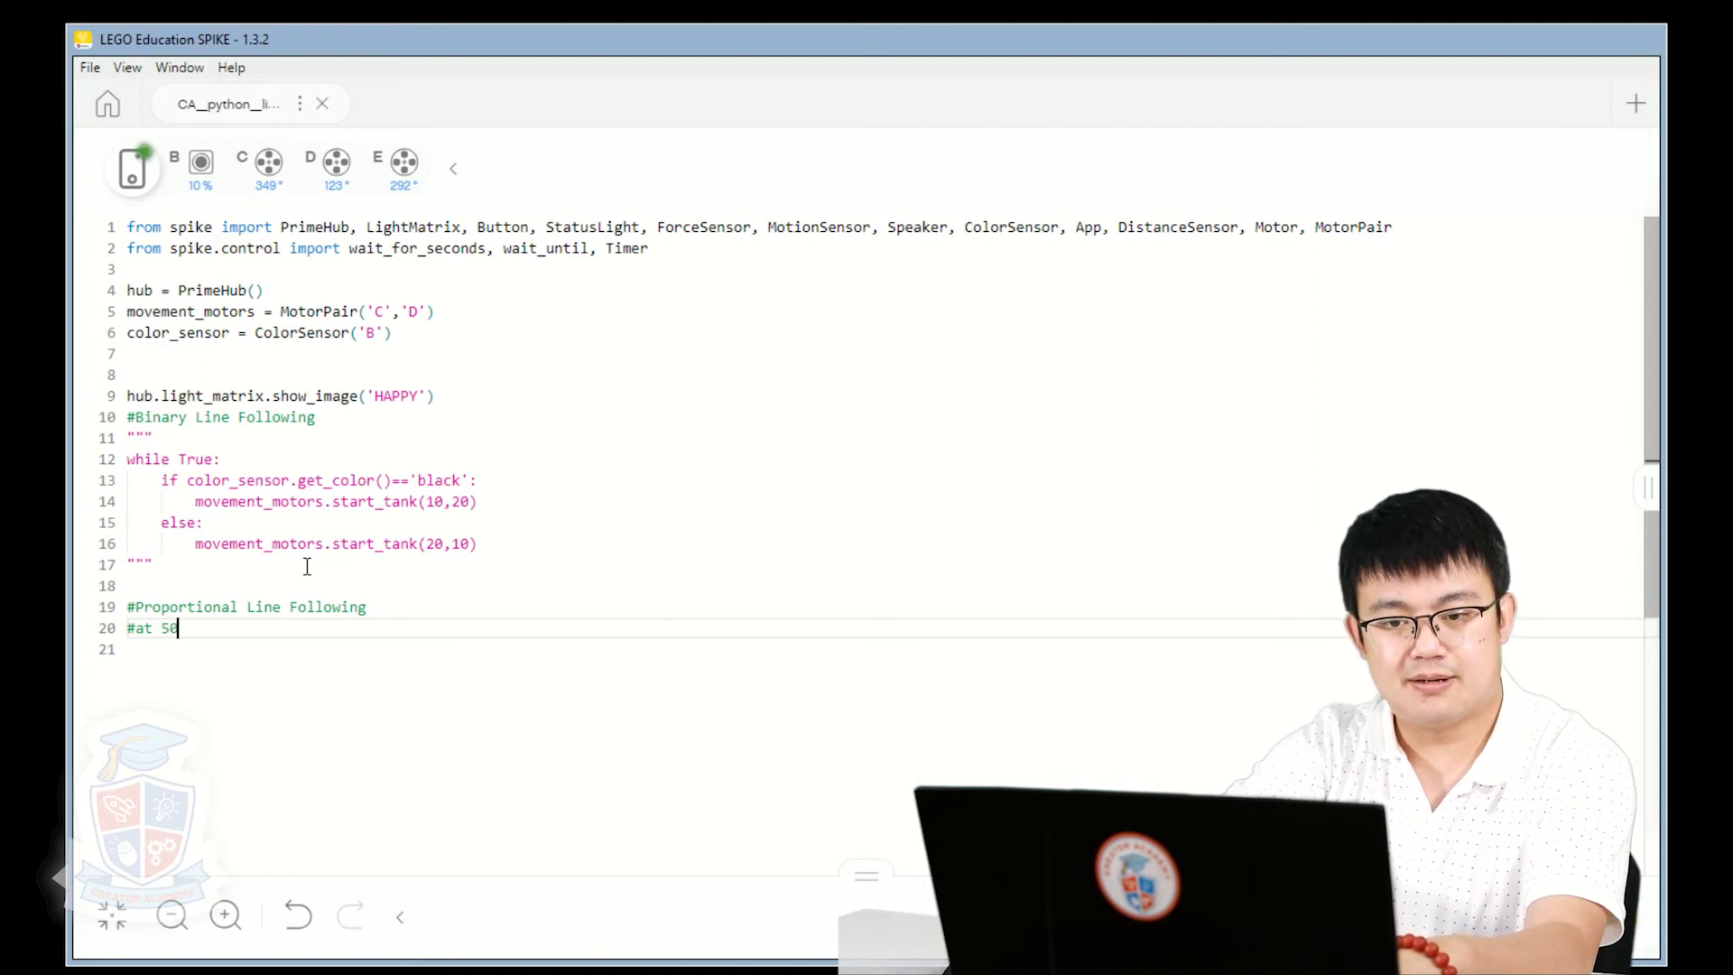
pyautogui.write(', my robo')
pyautogui.write('t steer value')
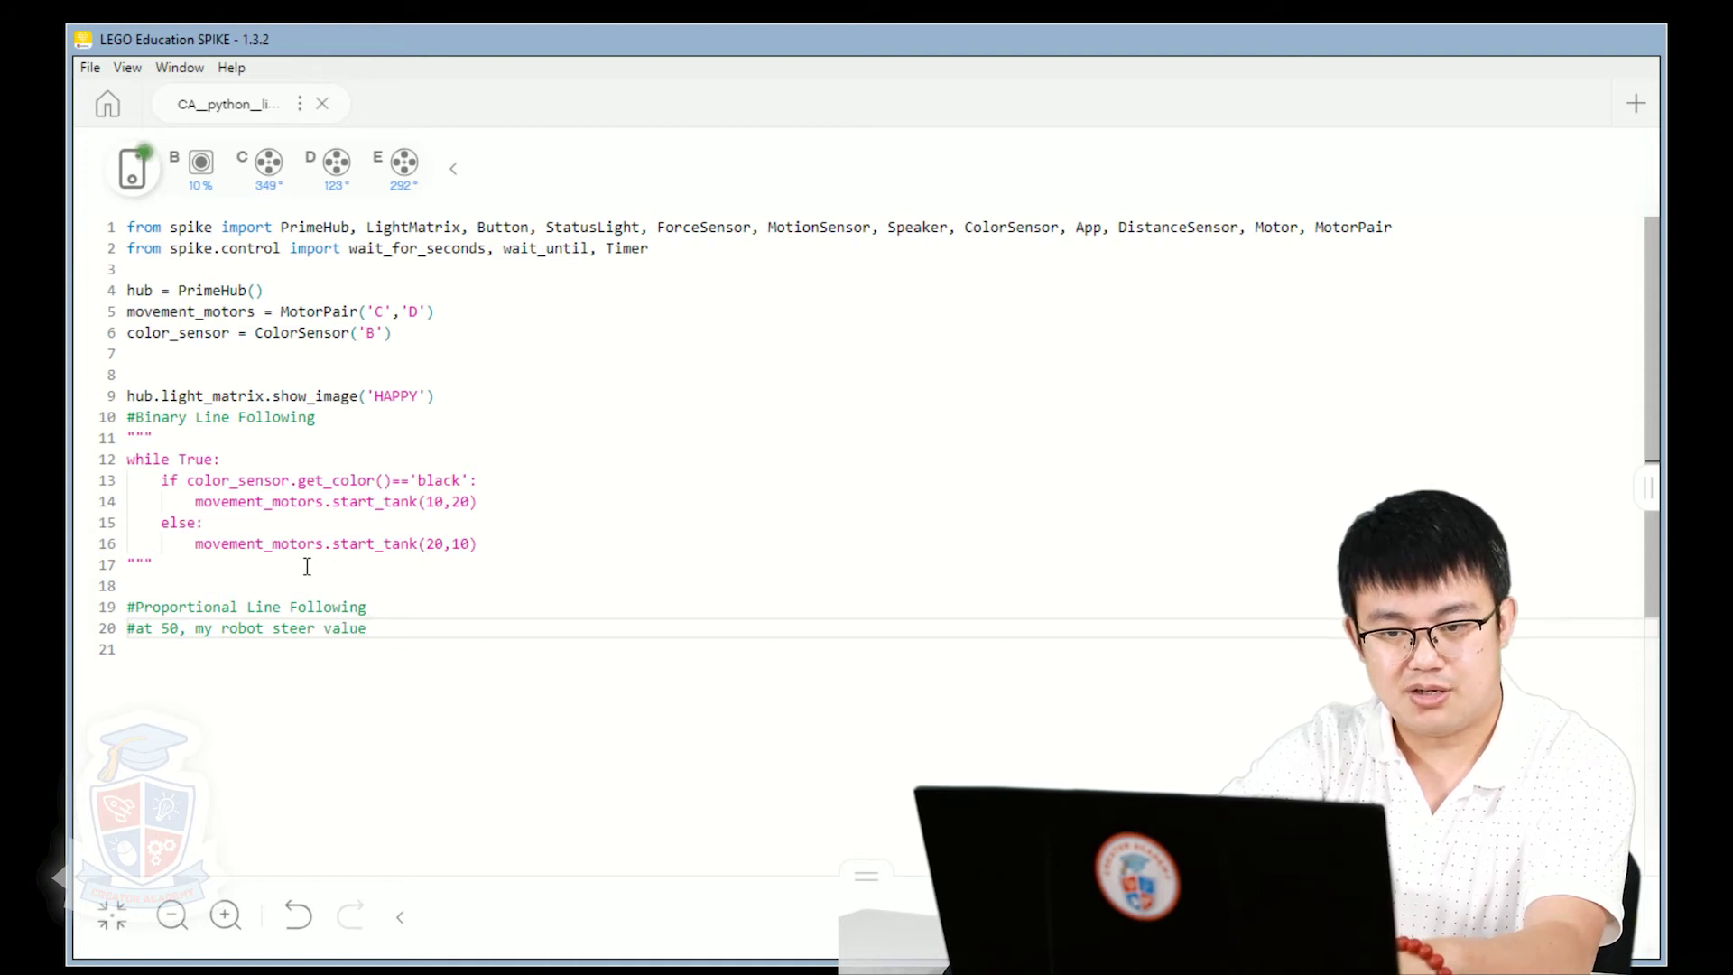
pyautogui.write(' should be ')
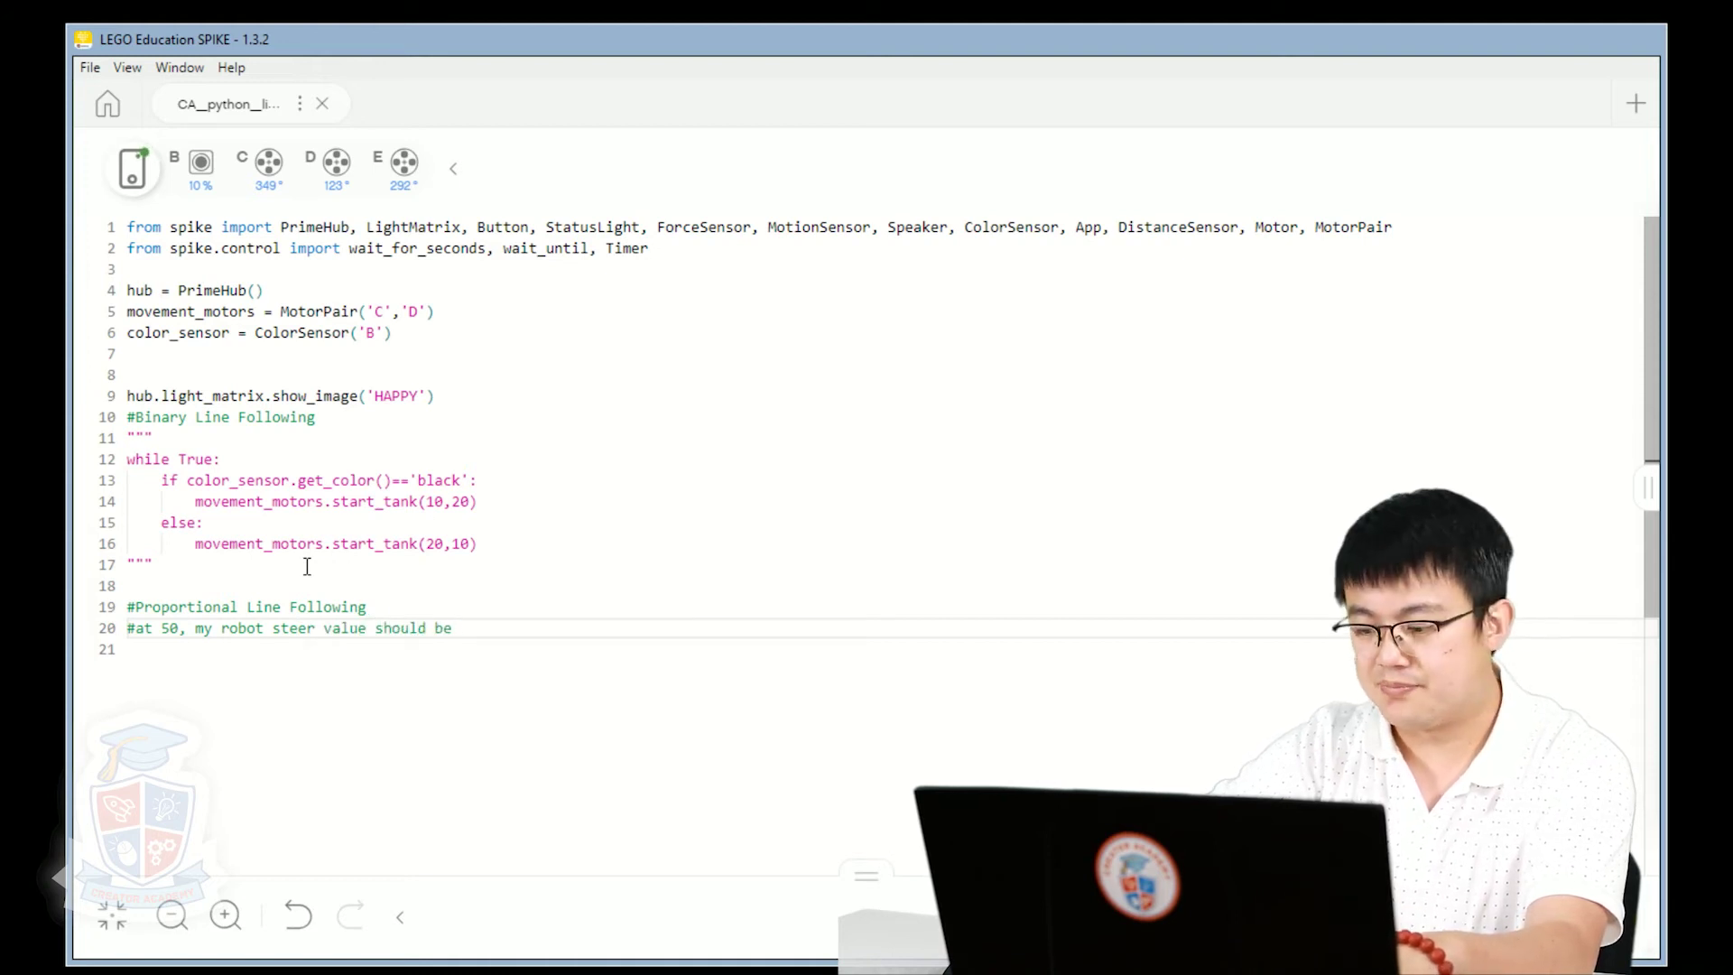
pyautogui.write('0')
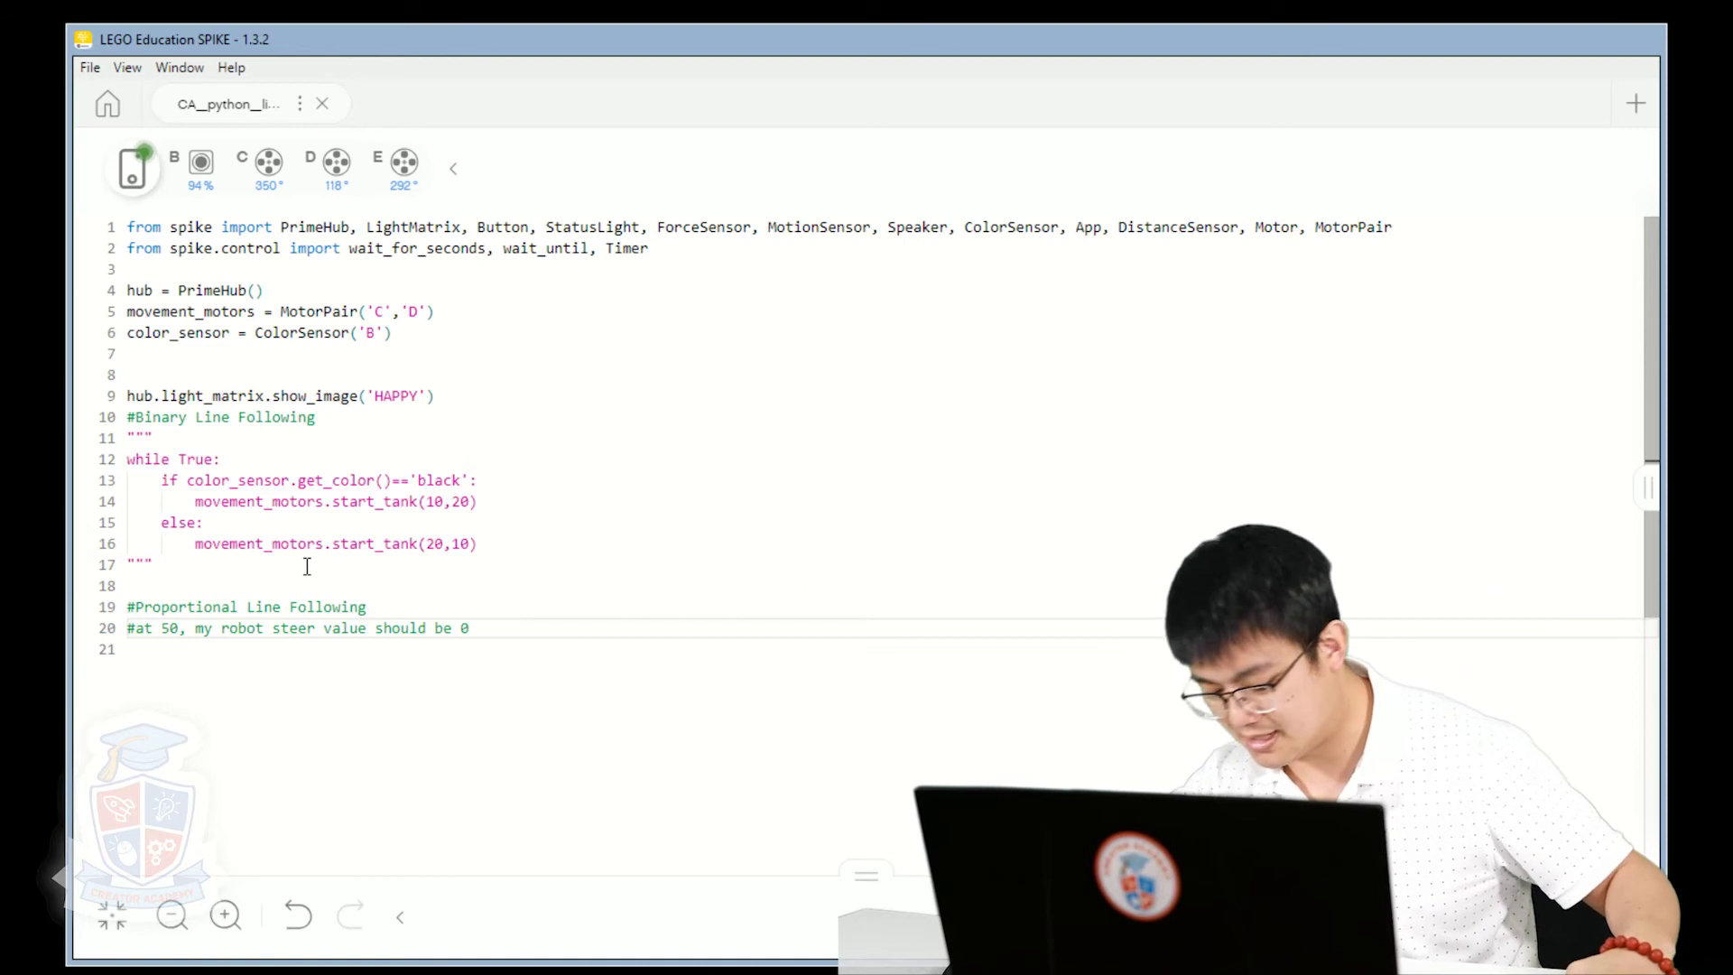
# Add a while True loop calling movement_motors.start(color_sensor.get_reflected_light()-50).
pyautogui.click(234, 667)
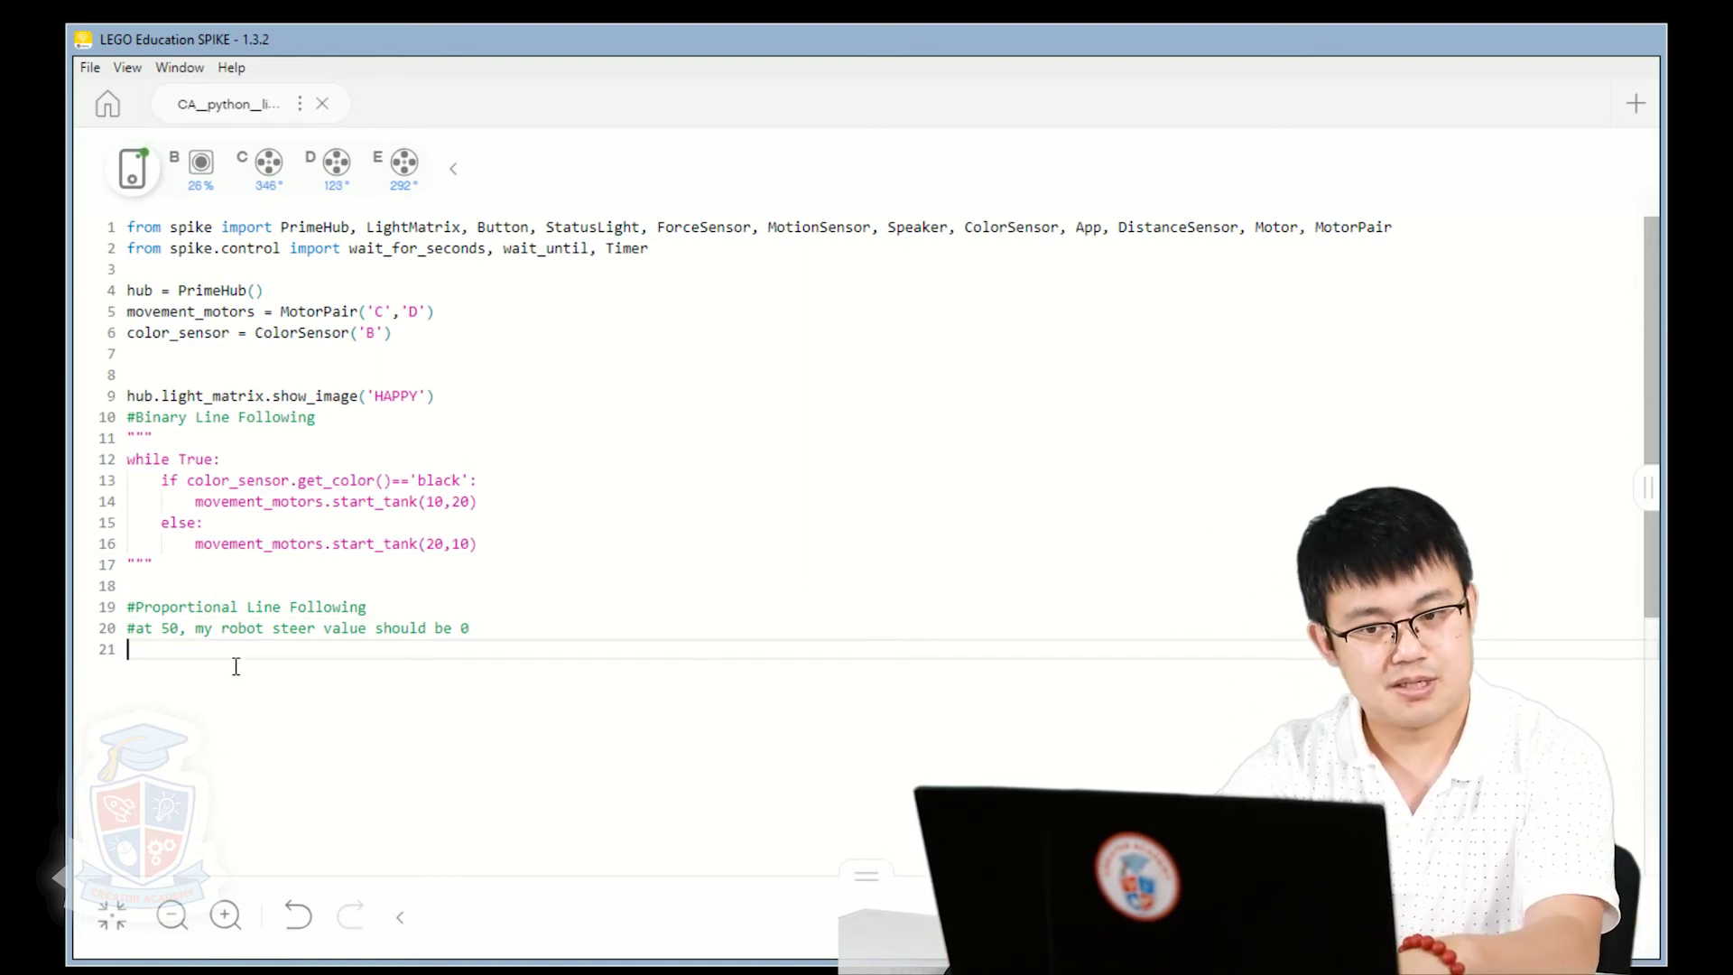
pyautogui.press('Return')
pyautogui.write('while')
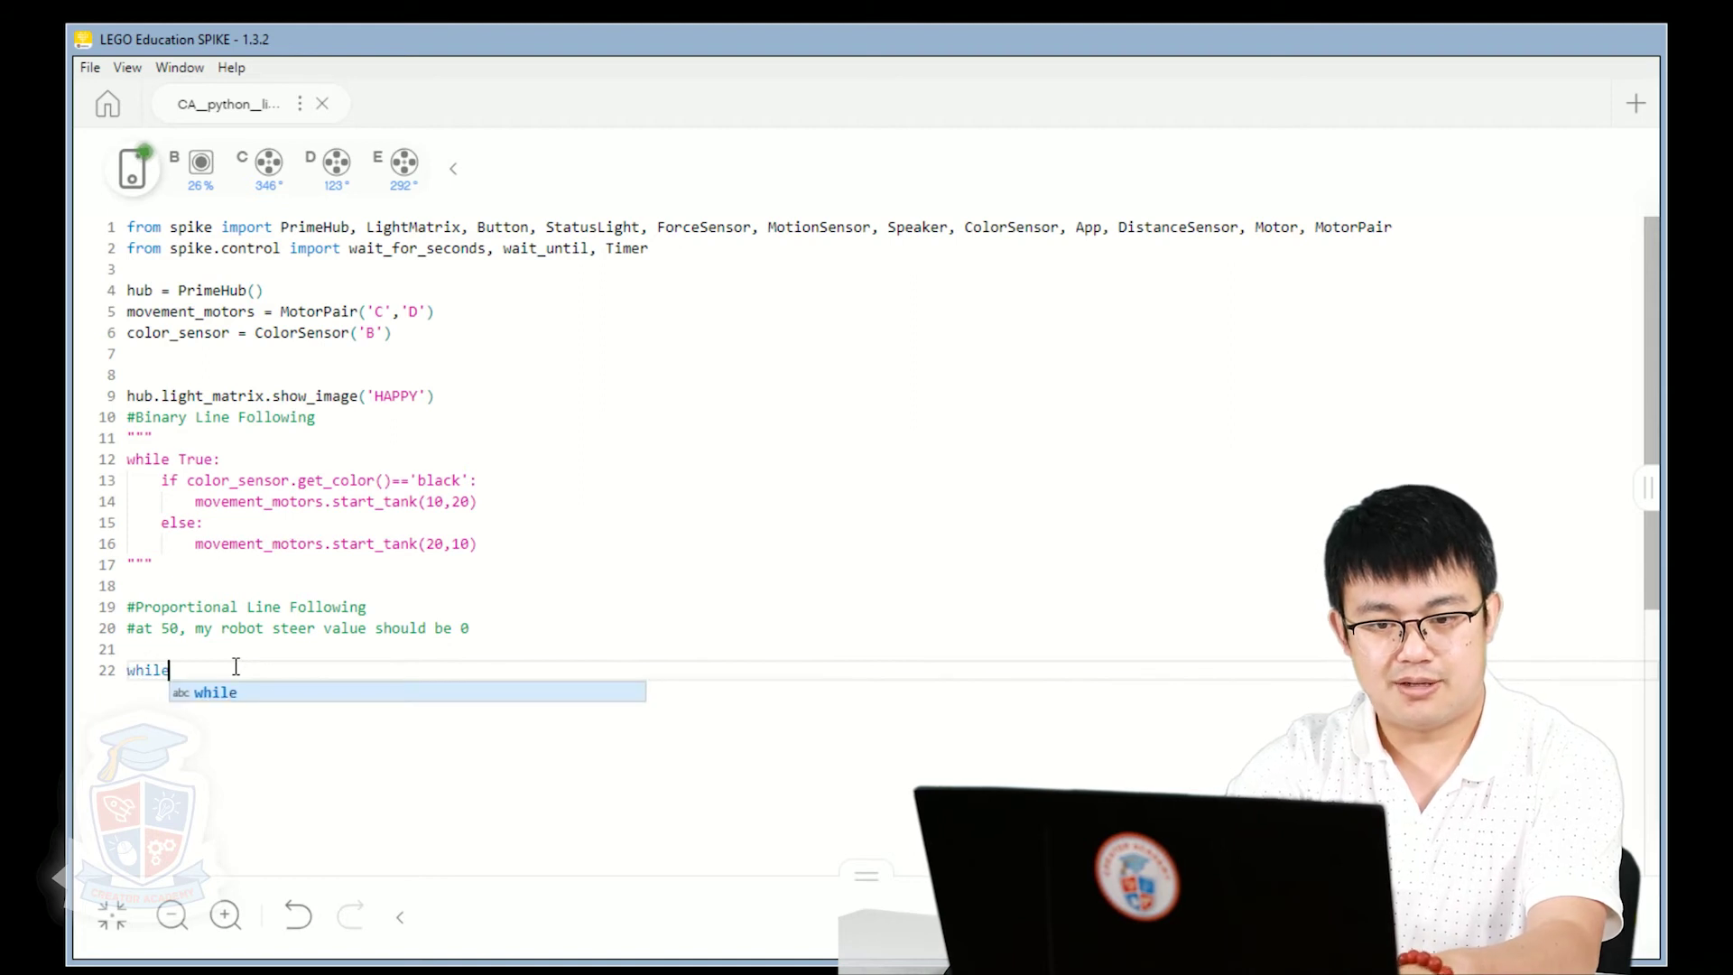
pyautogui.write(' True:')
pyautogui.press('Return')
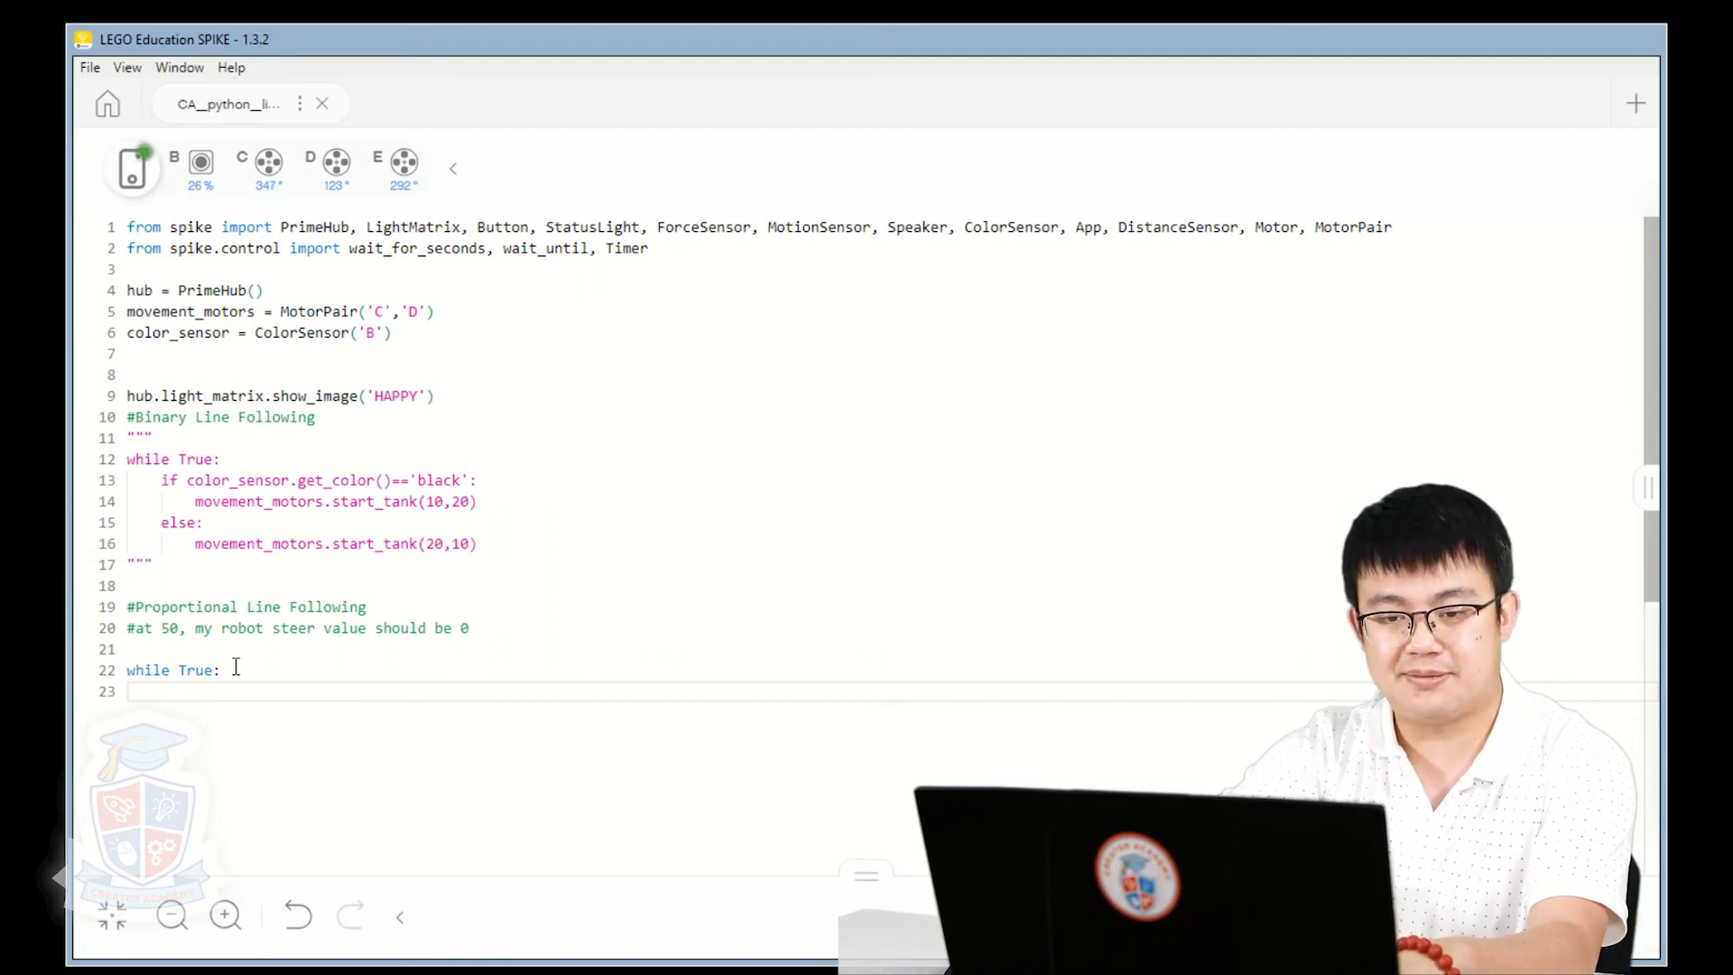
pyautogui.press('Tab')
pyautogui.write('mov')
pyautogui.press('Return')
pyautogui.write('.start(')
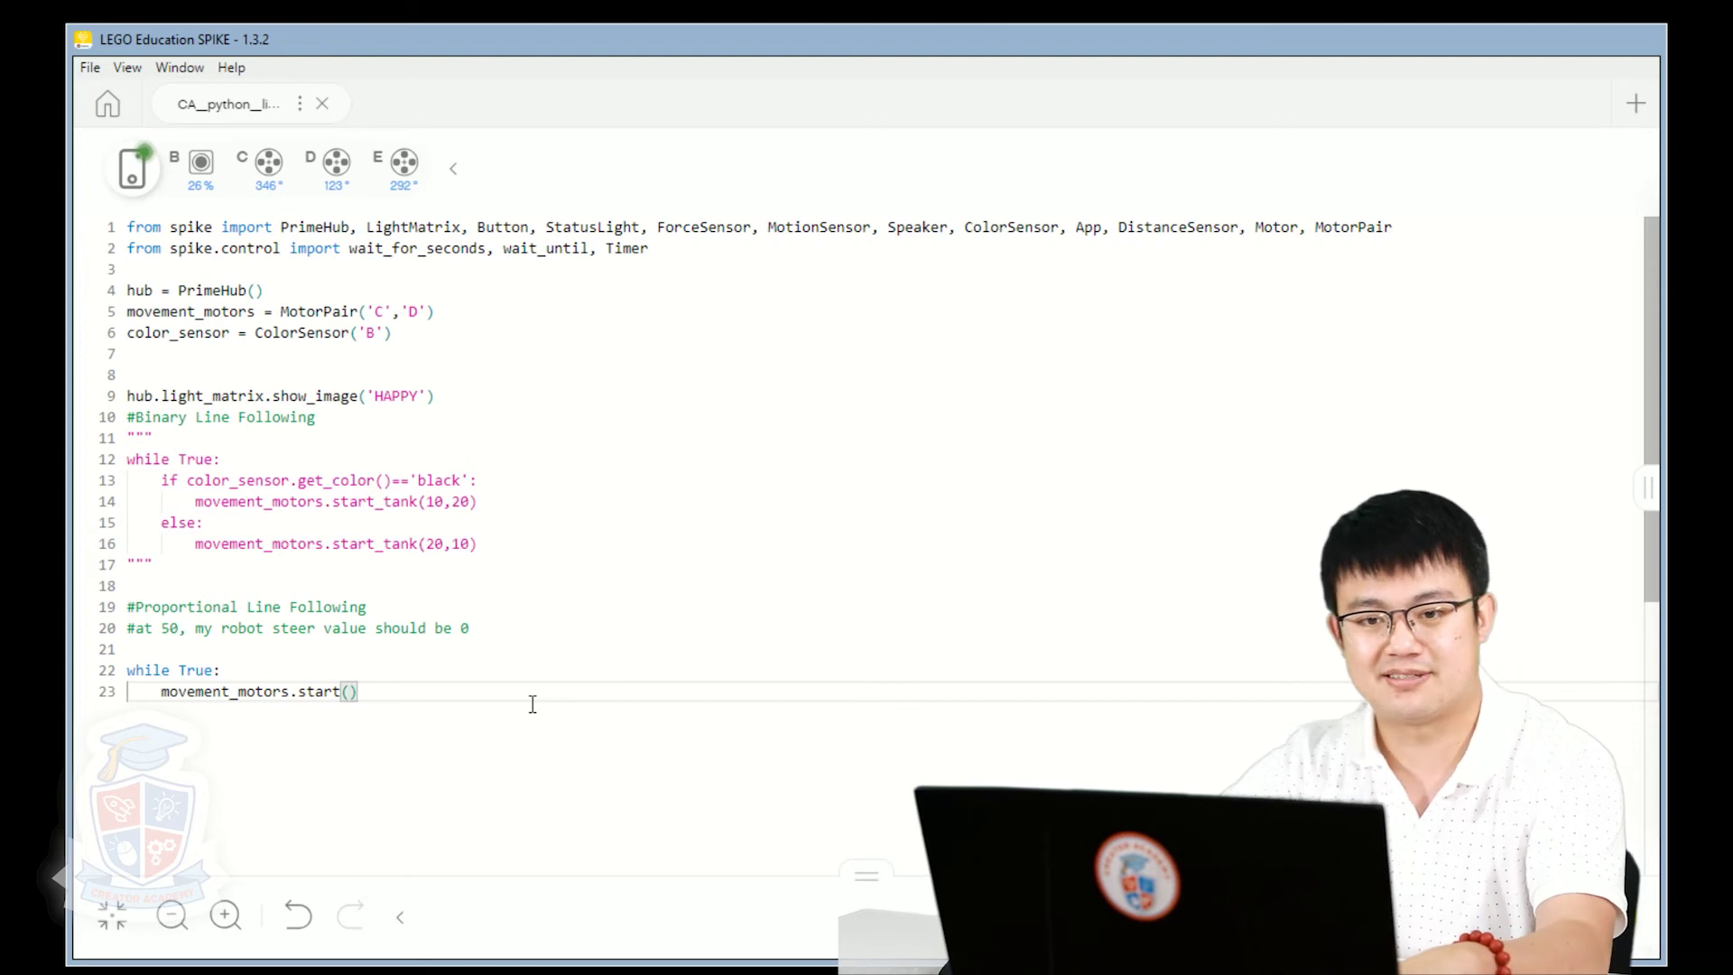
pyautogui.write('color')
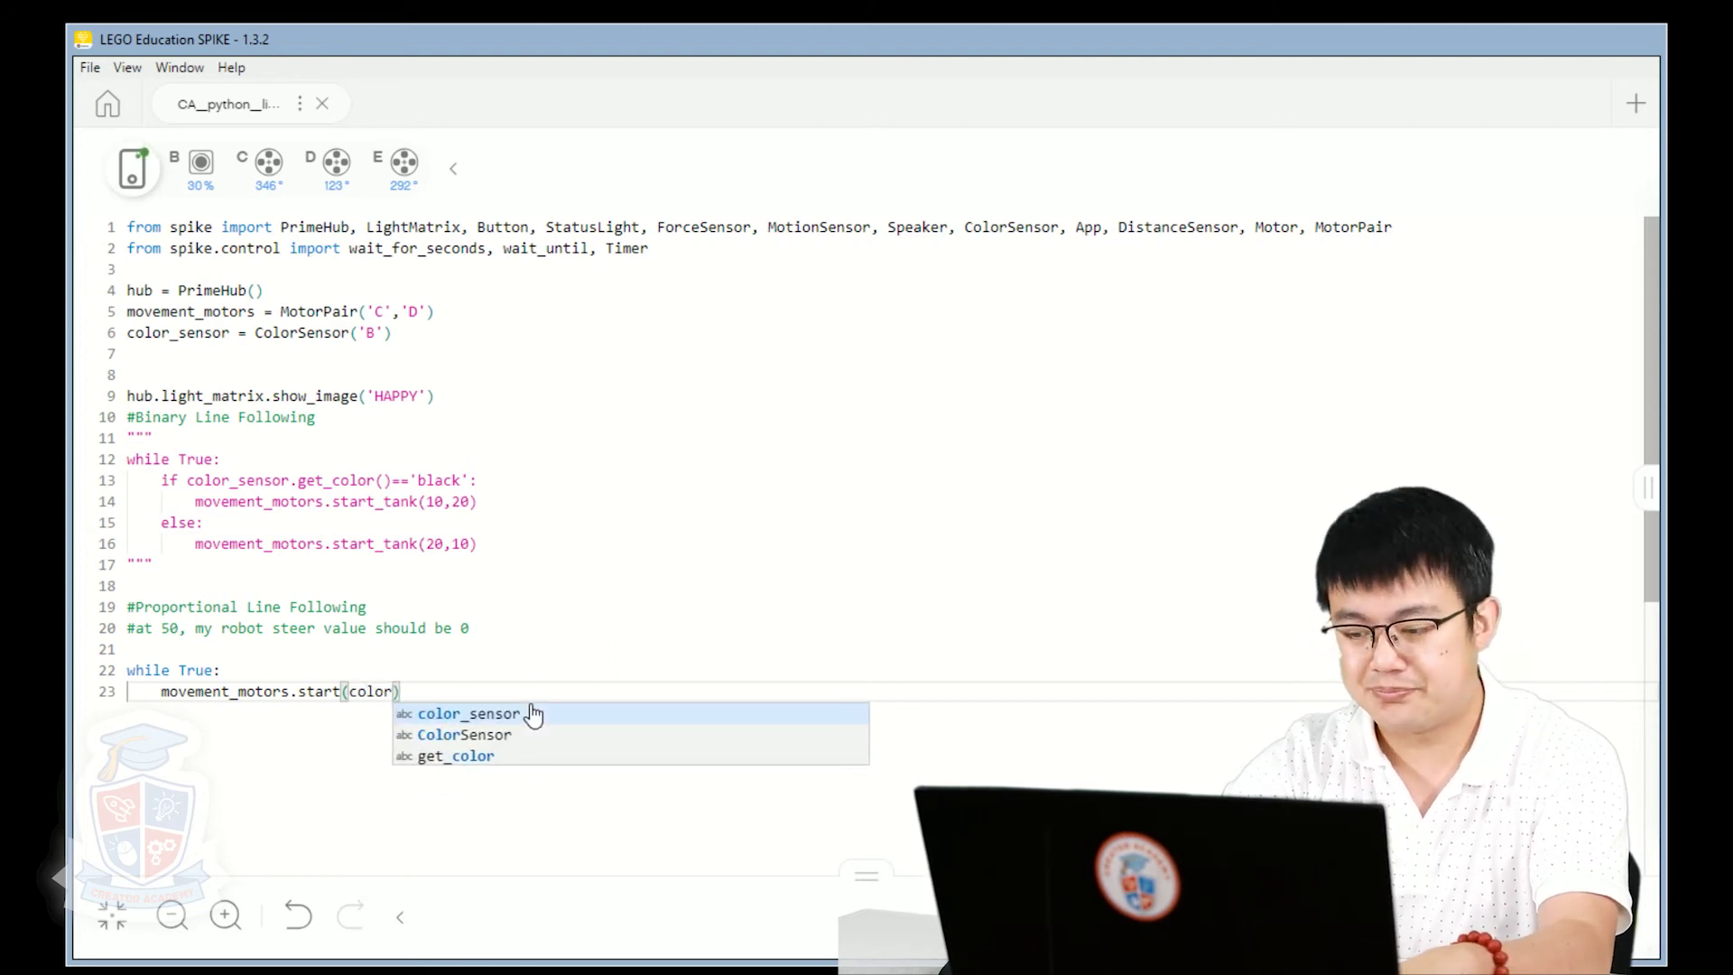
pyautogui.press('Tab')
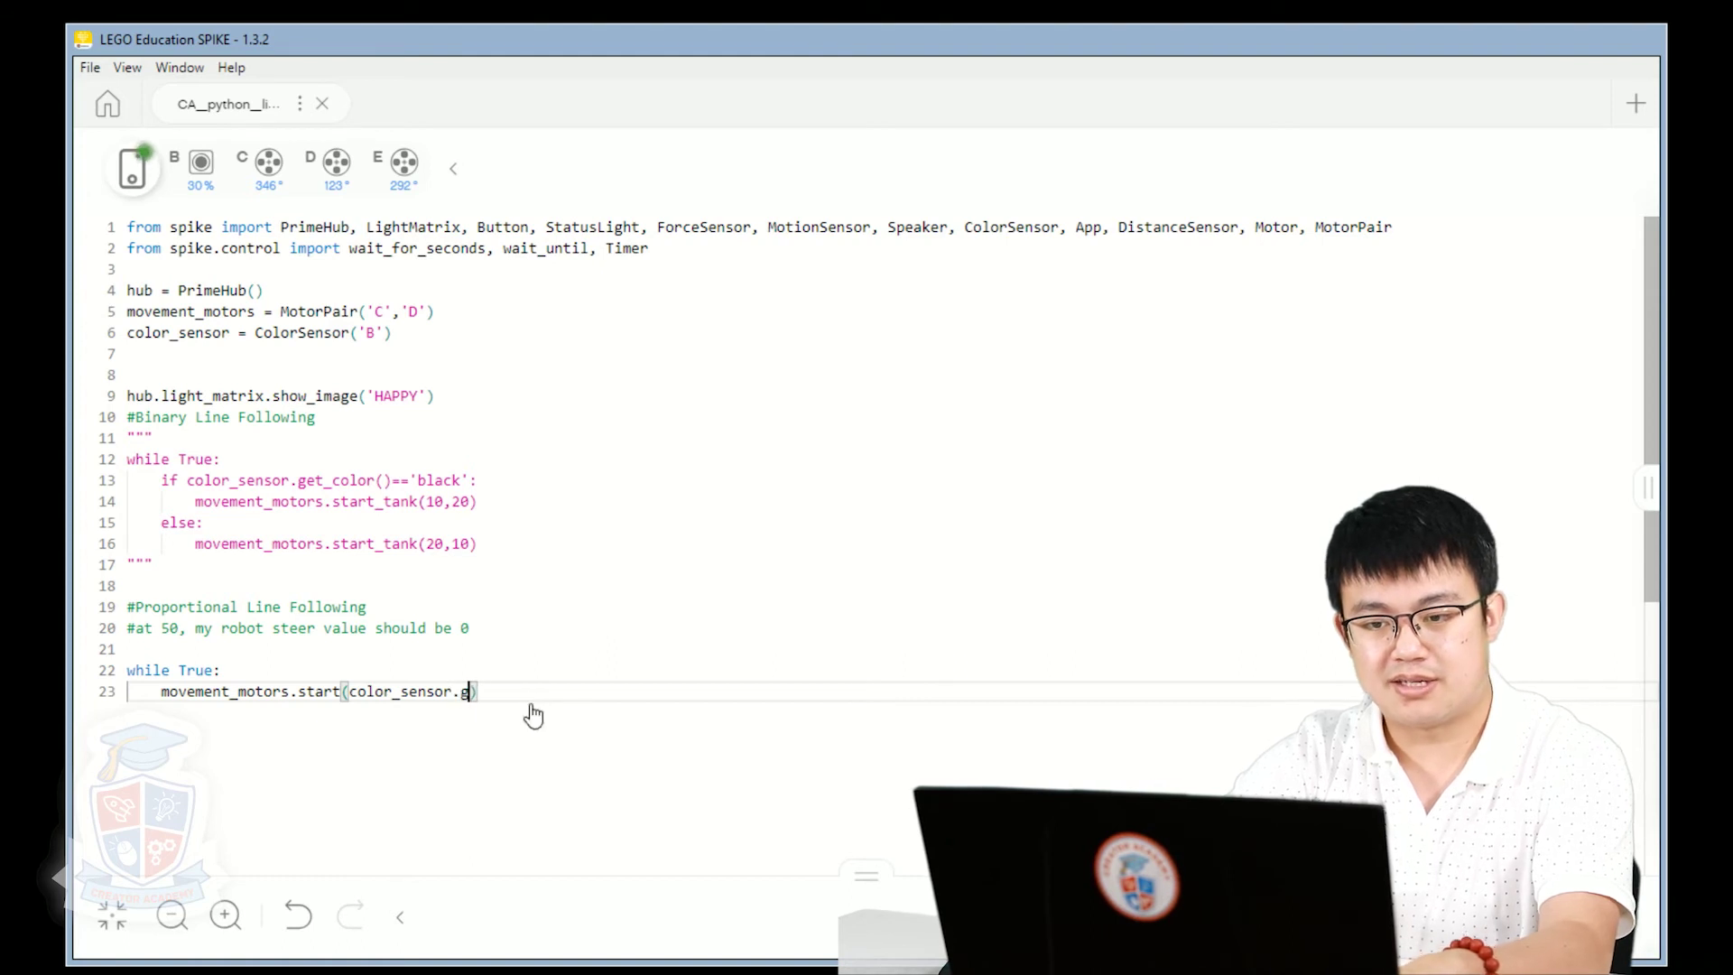
pyautogui.write('.get')
pyautogui.write('_refle')
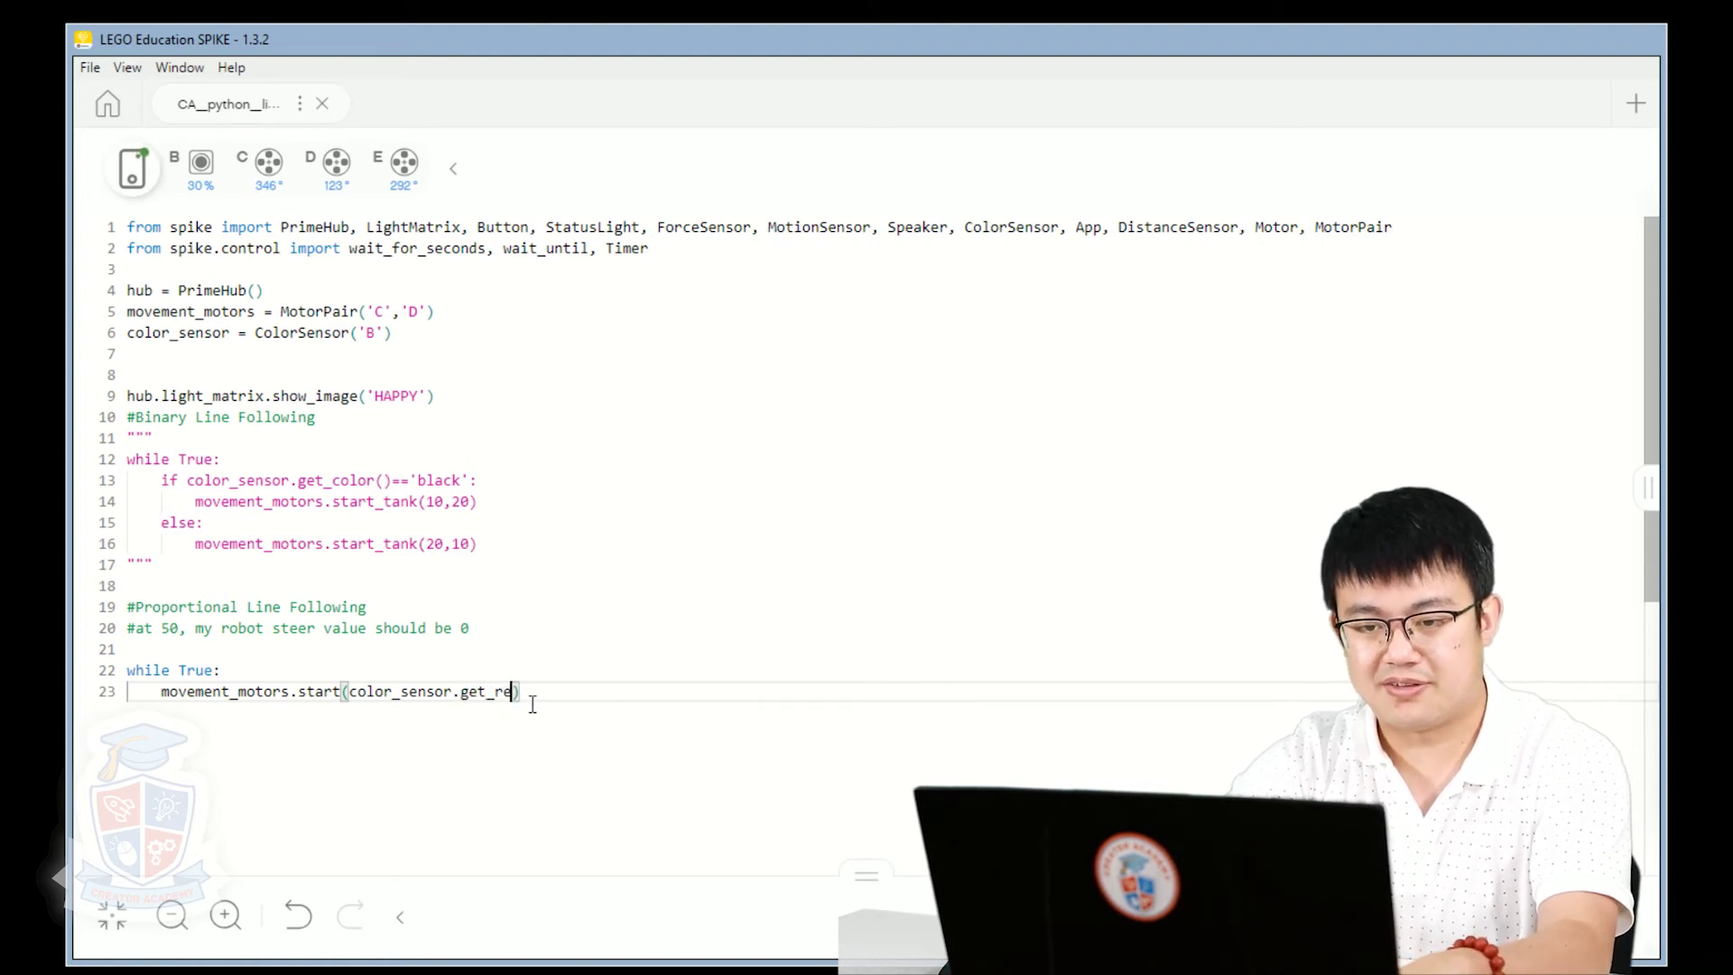
pyautogui.write('cted_light()-')
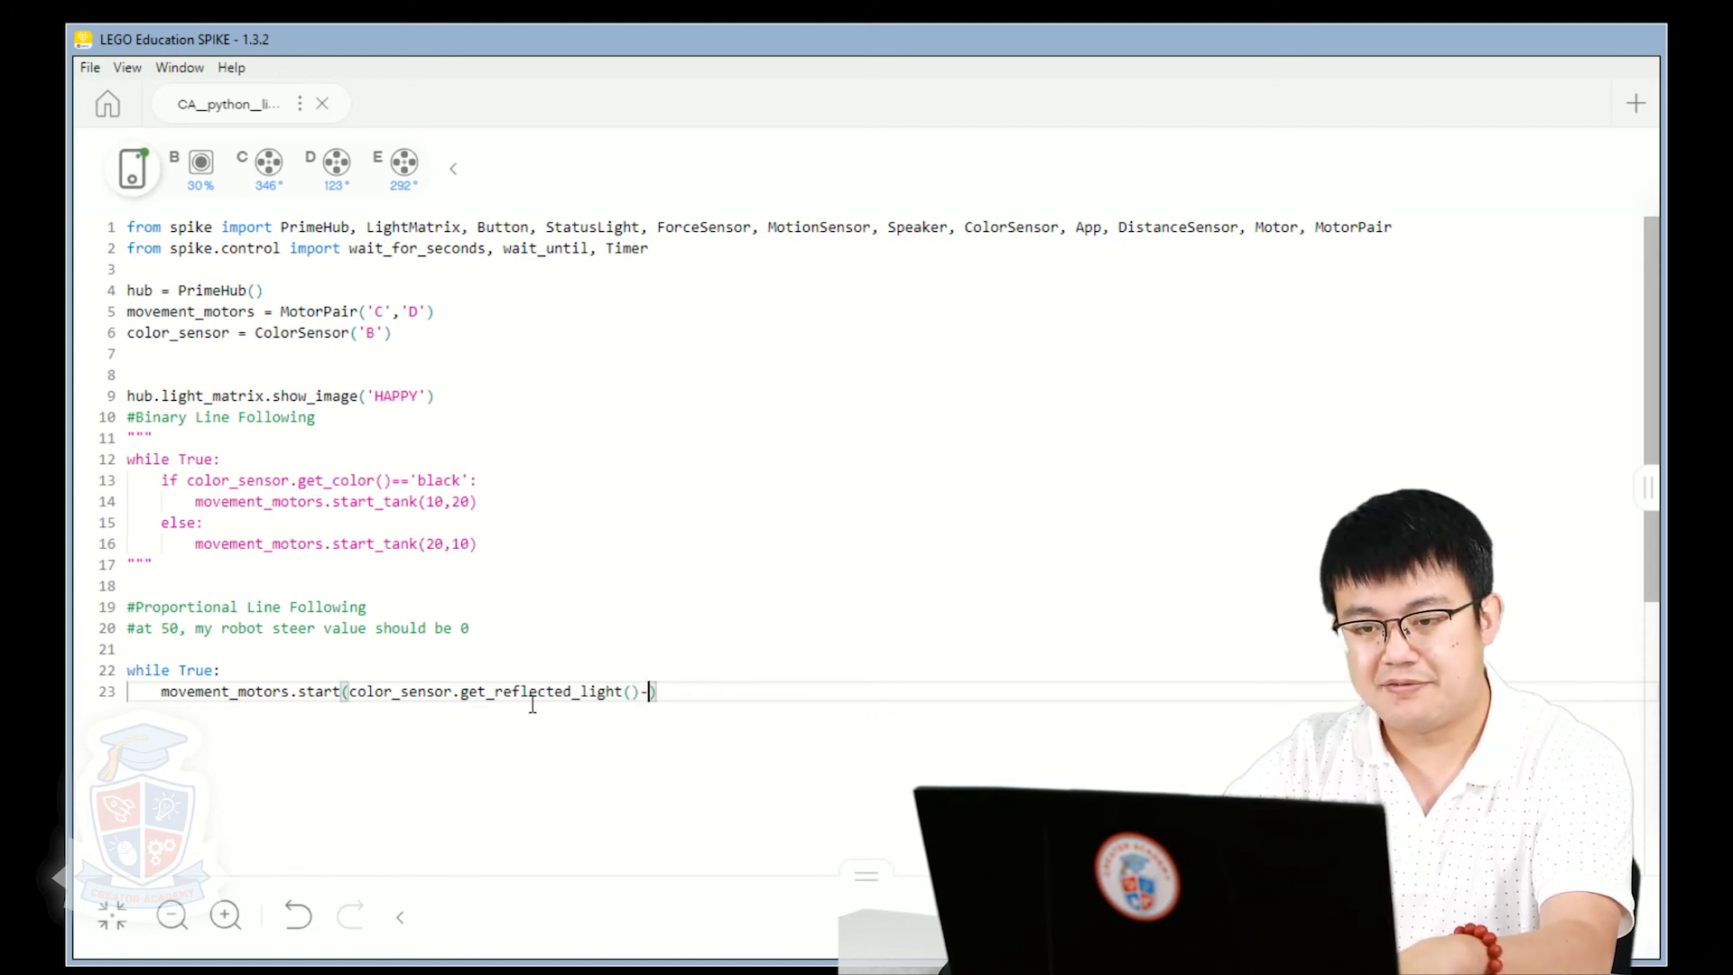
pyautogui.write('50')
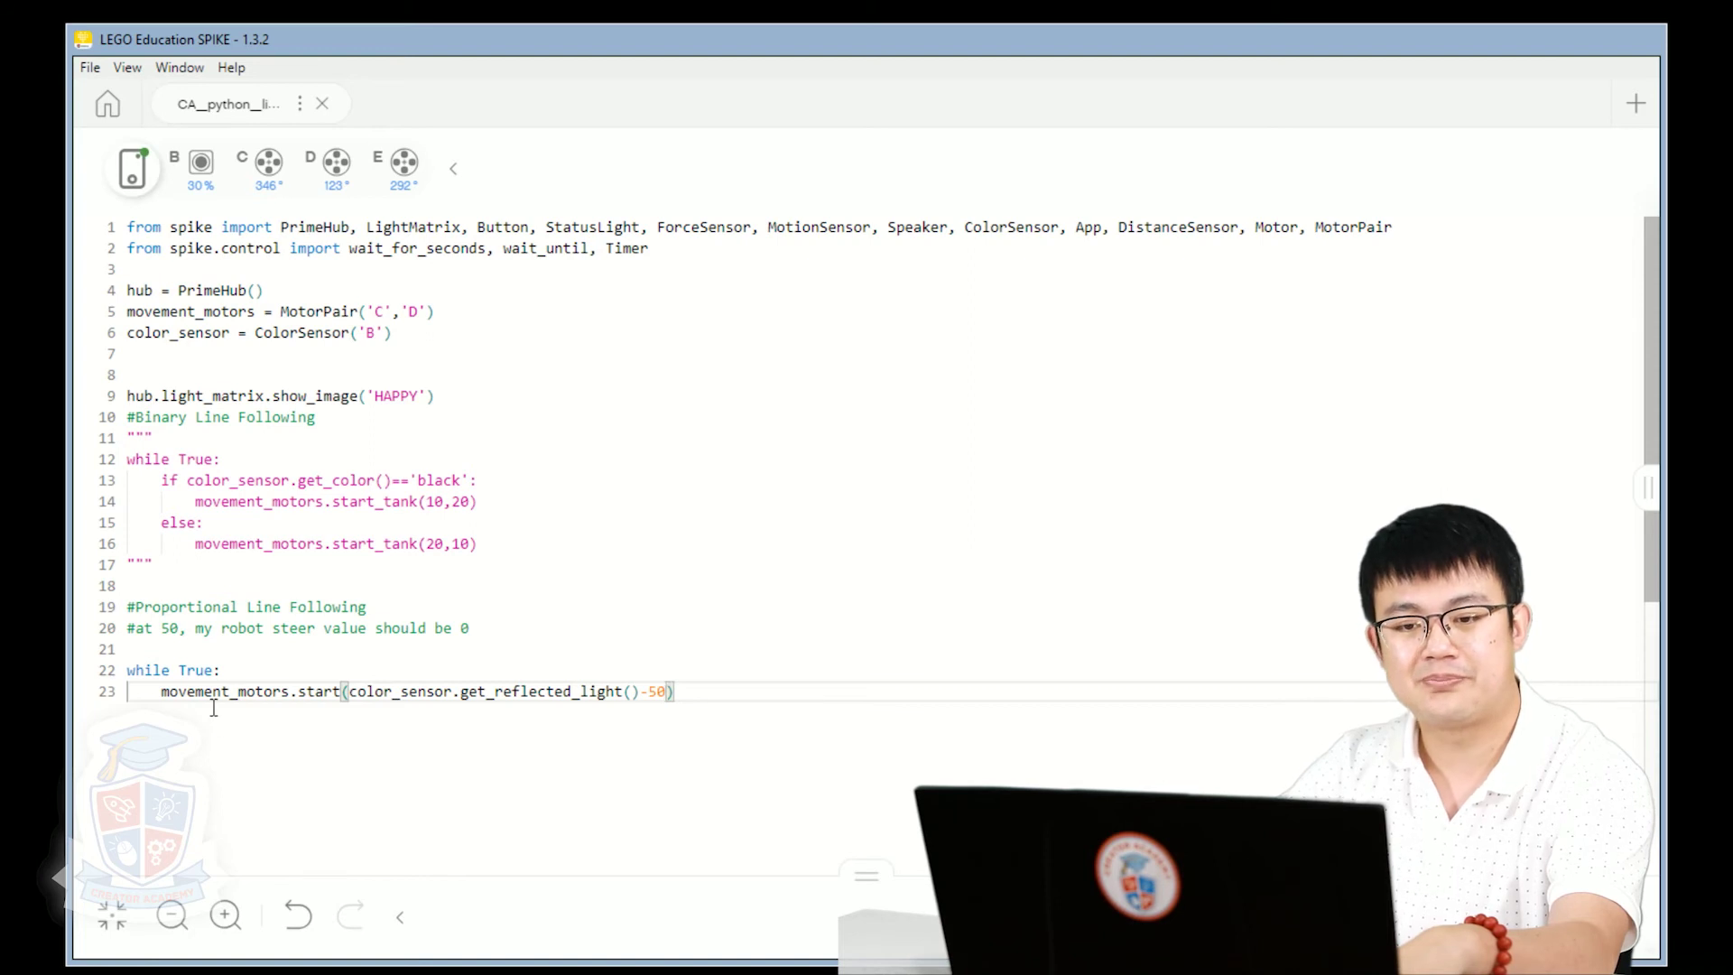
# Insert movement_motors.set_default_speed(20) on line 21 above the loop.
pyautogui.click(249, 656)
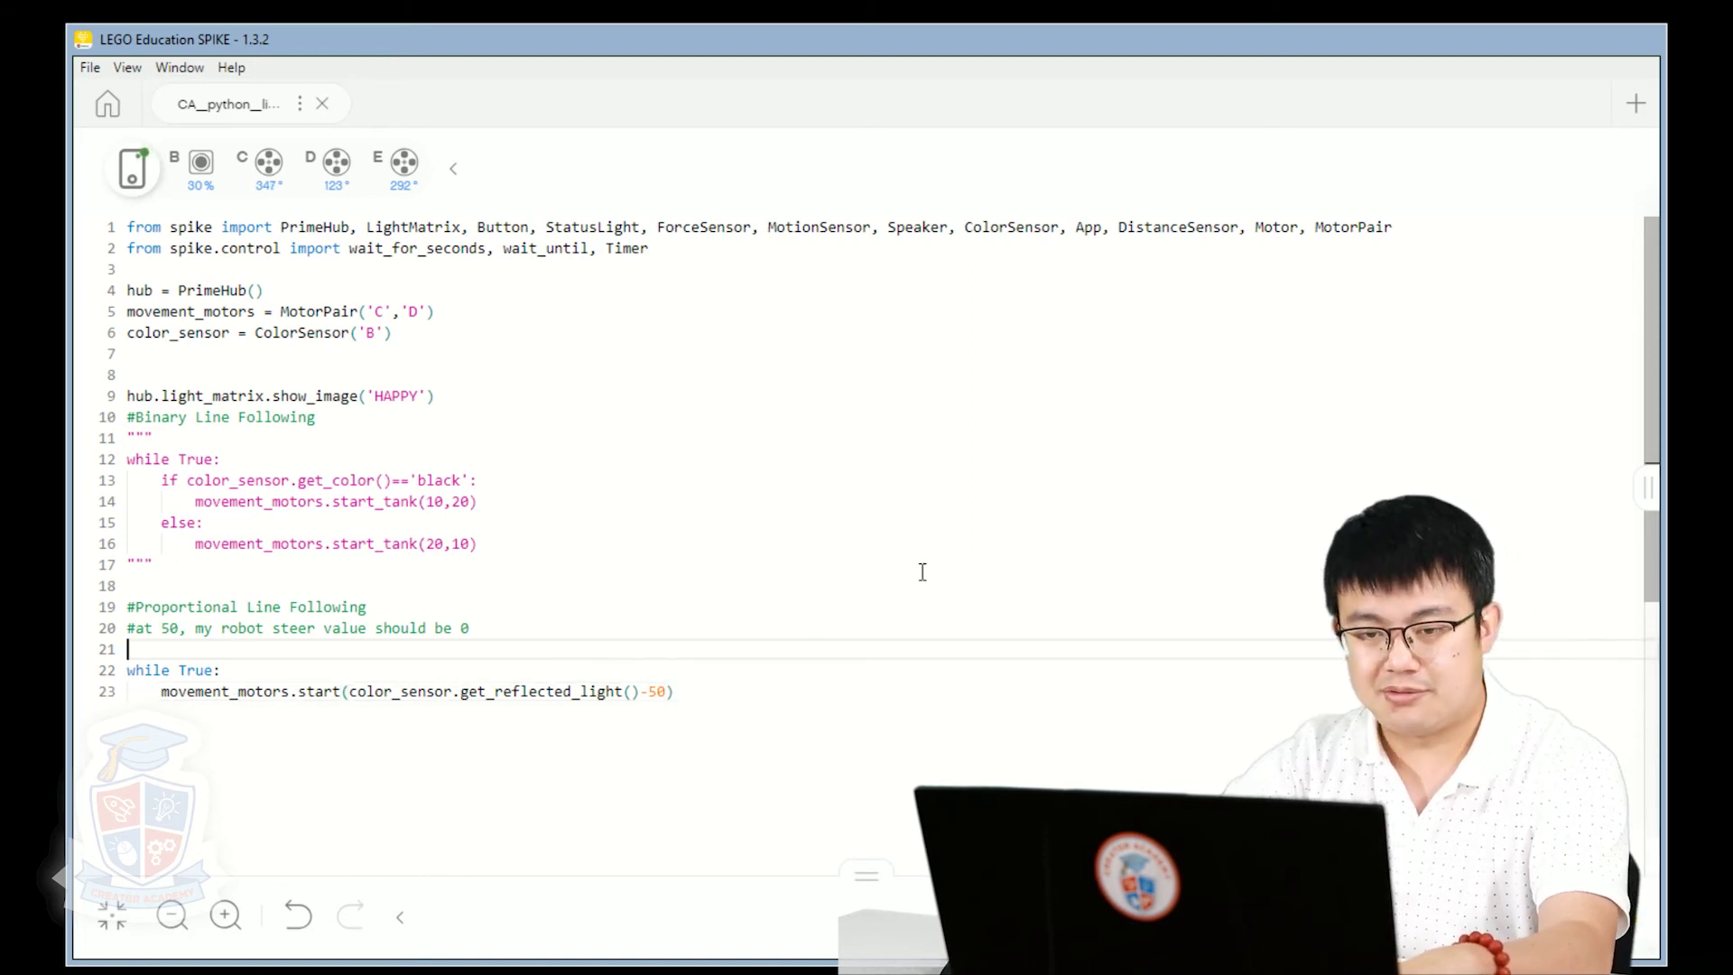
pyautogui.write('m')
pyautogui.press('Return')
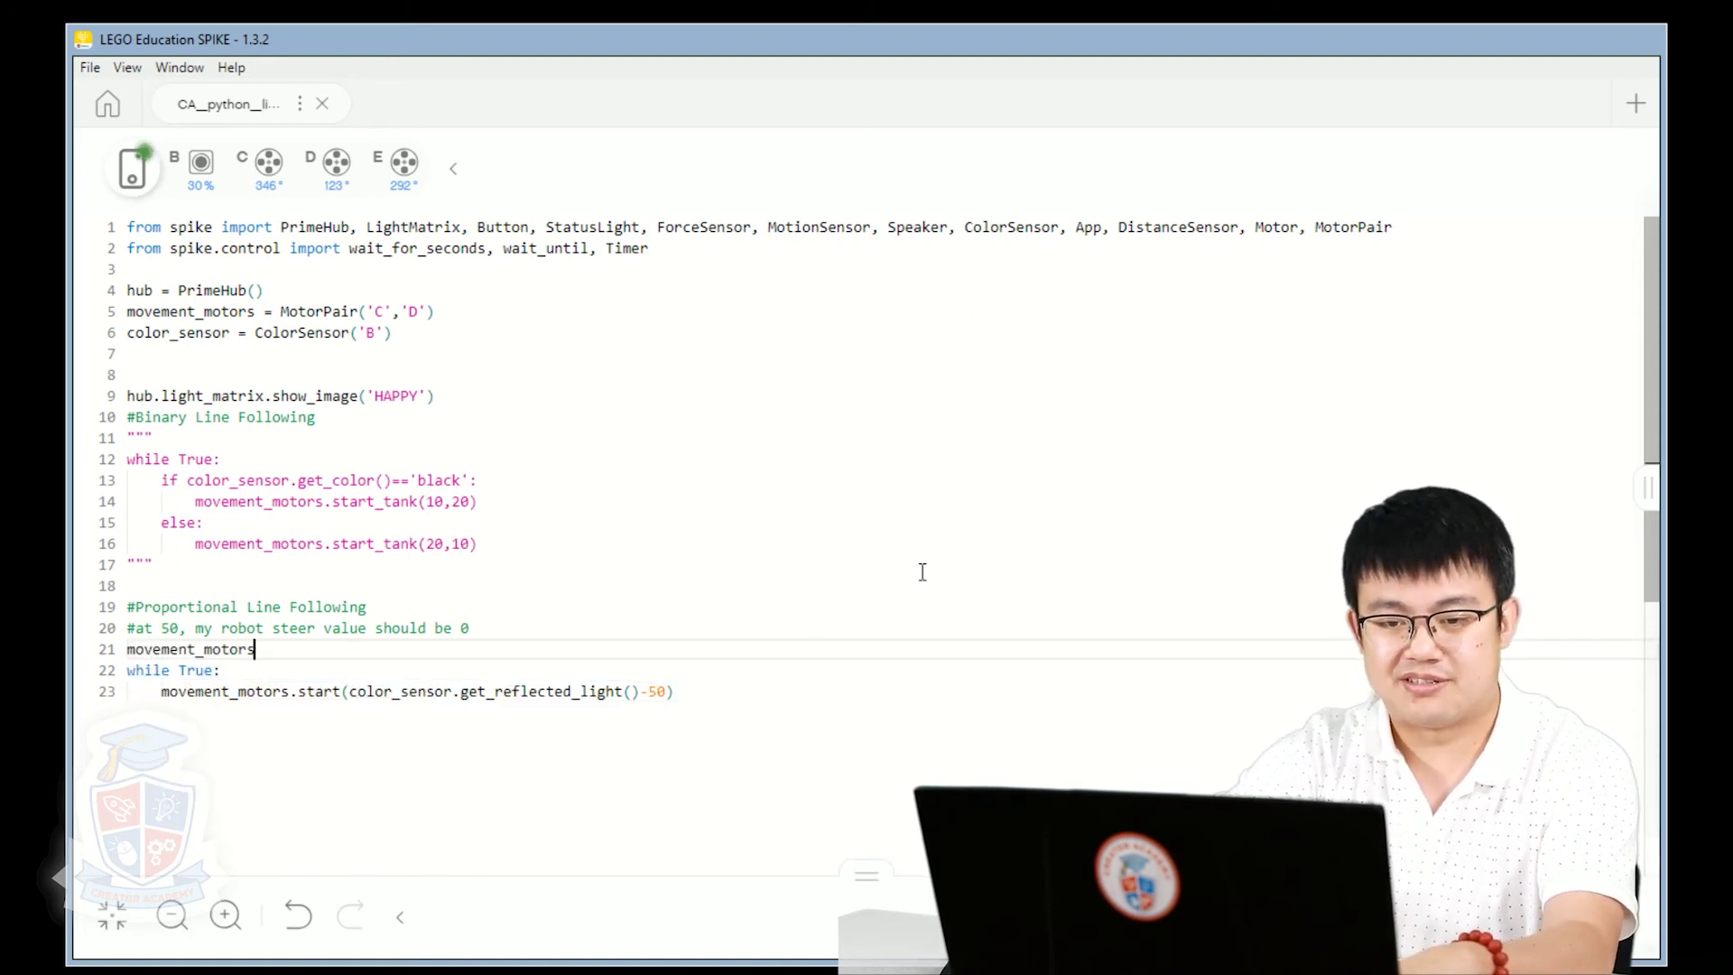
pyautogui.write('.set_default_sp')
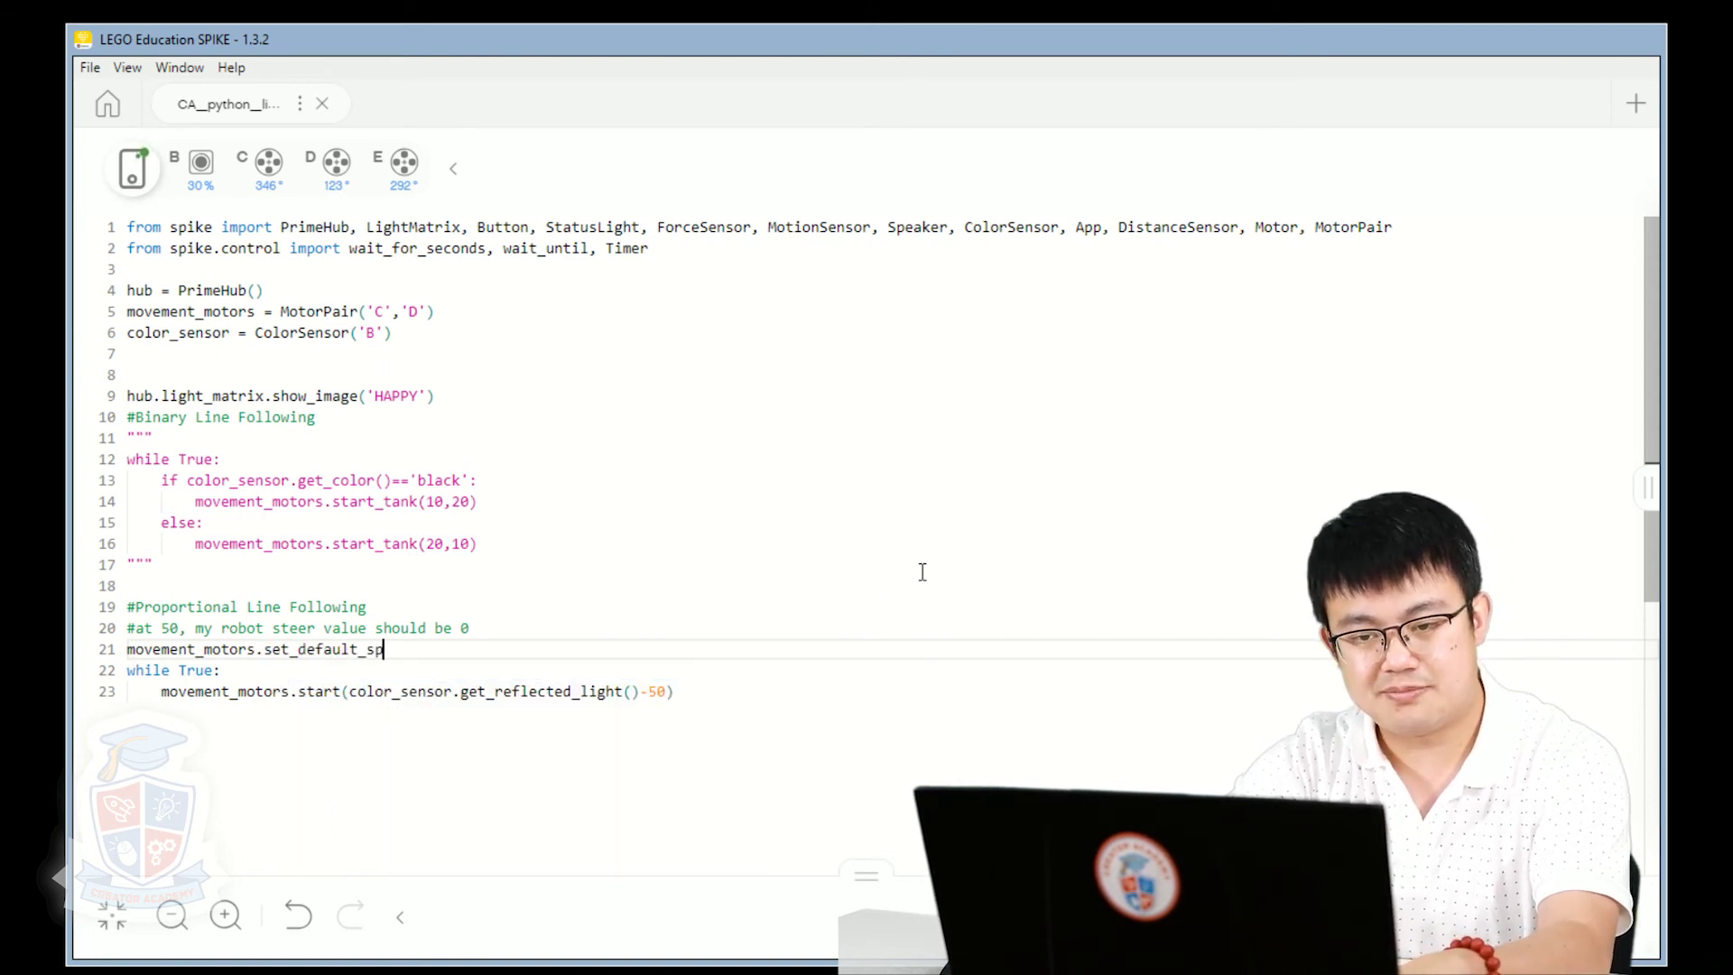
pyautogui.write('eed(20')
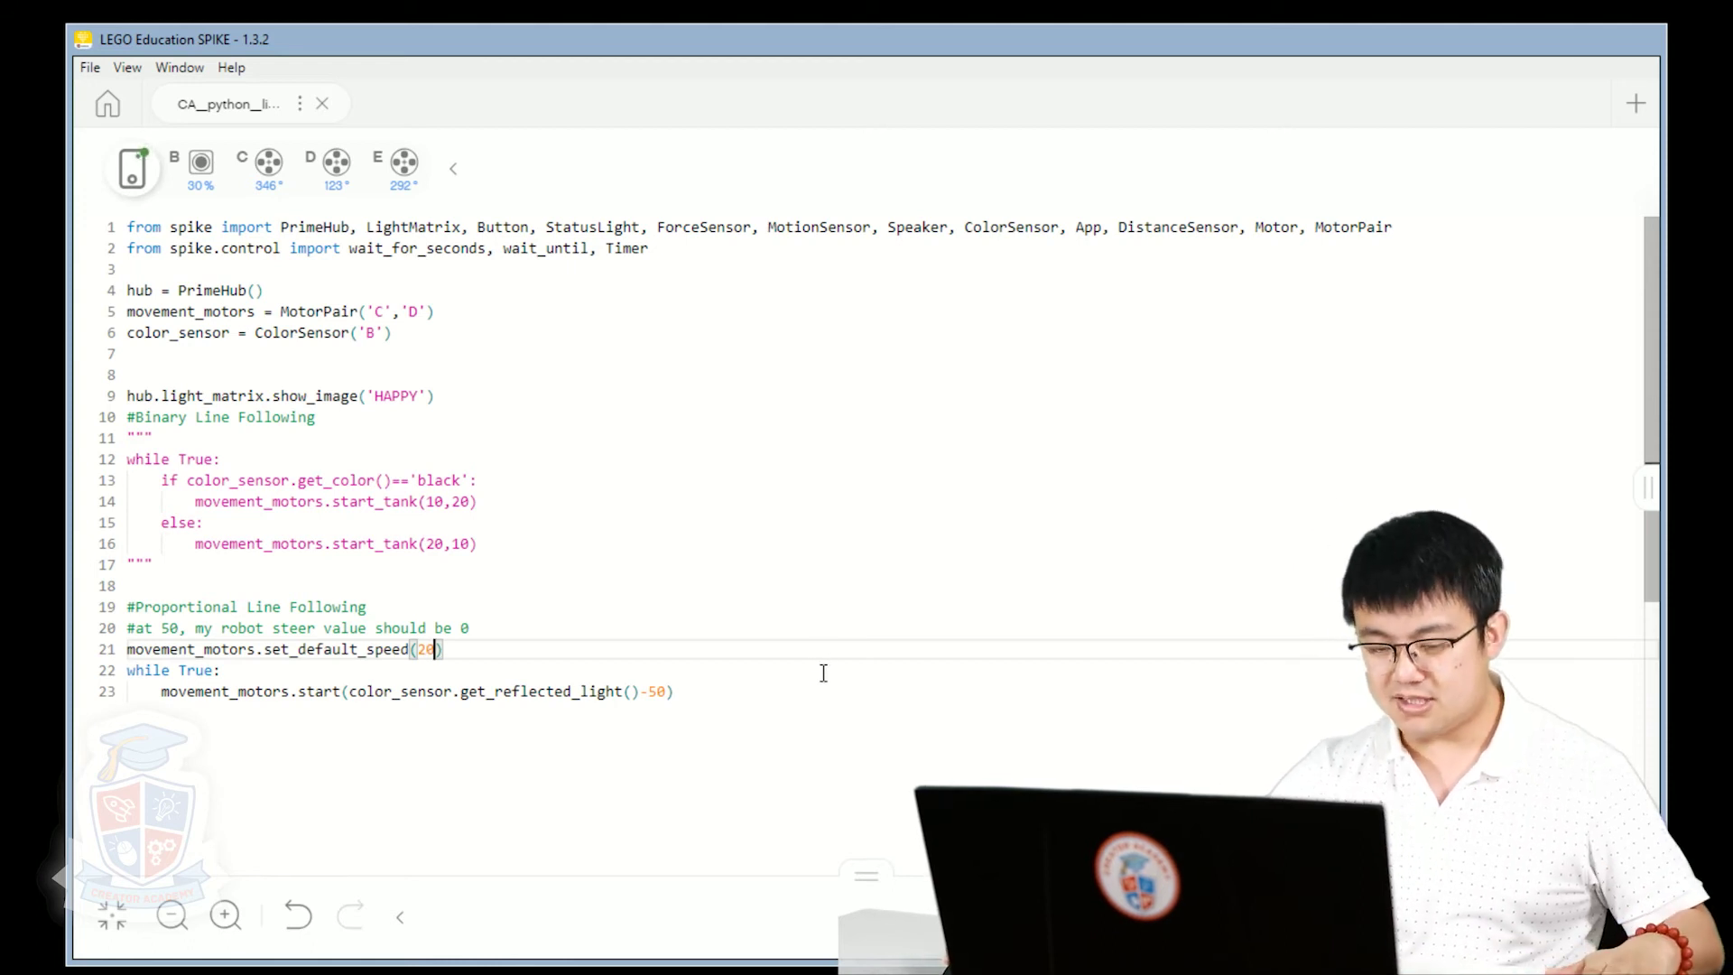
pyautogui.click(822, 695)
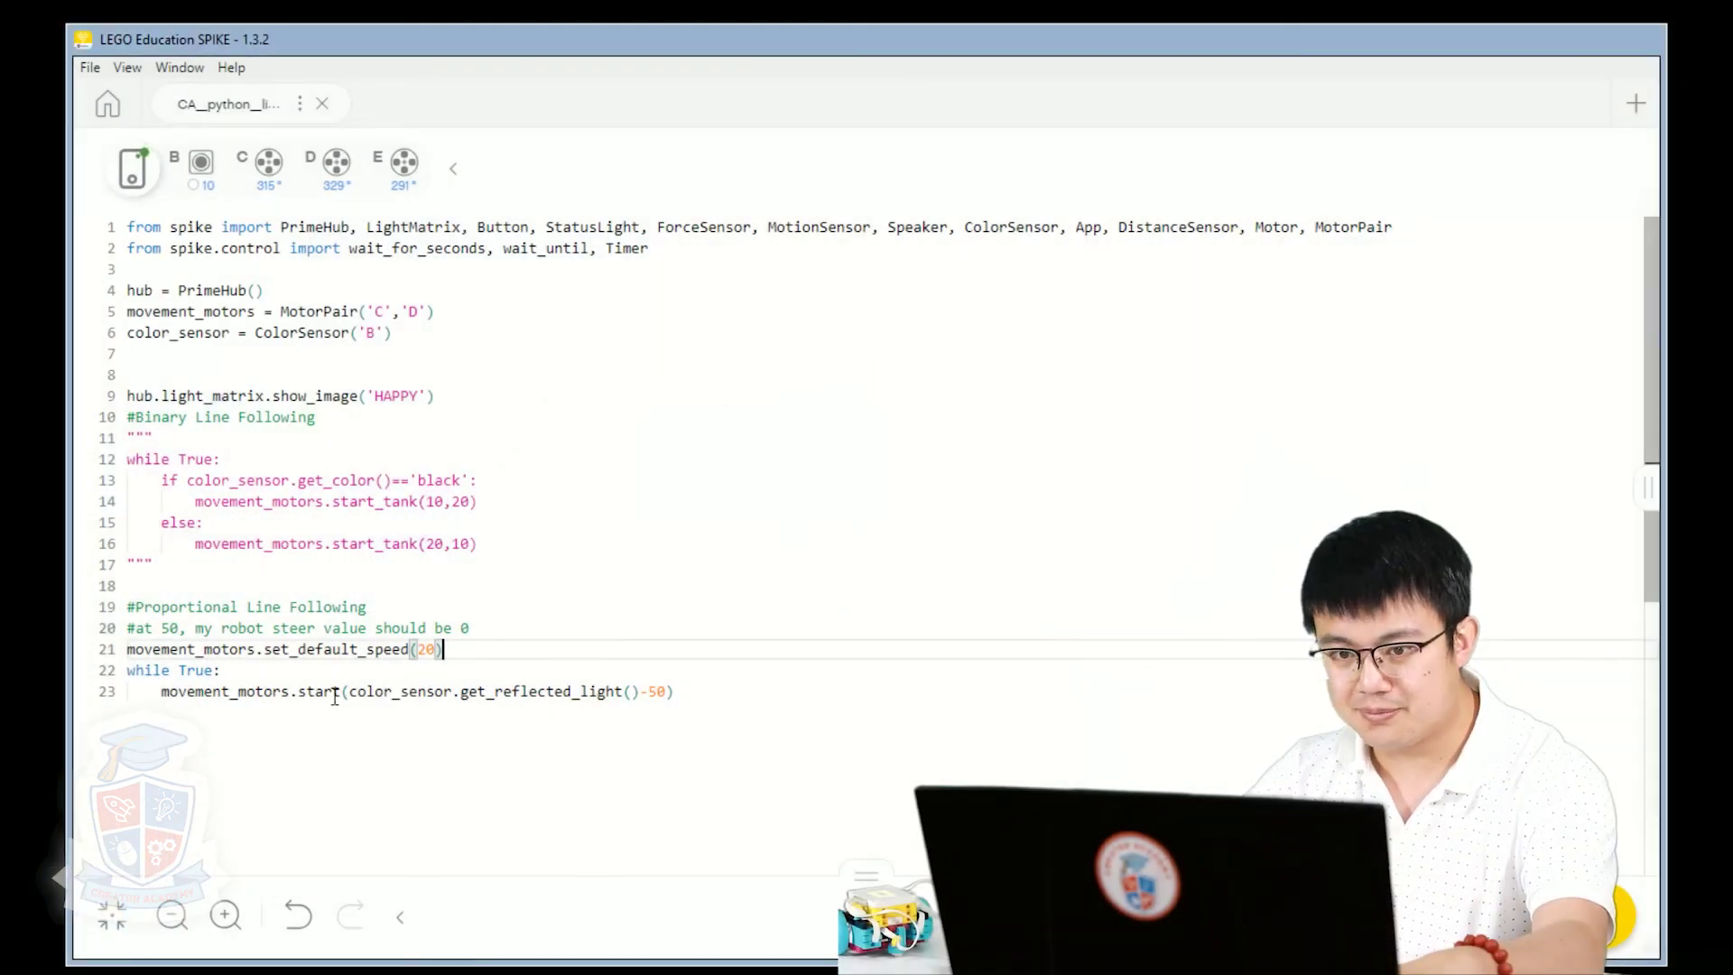
# Add an opening parenthesis after 'start(' on line 23 to wrap the reflected-light-minus-50 expression.
pyautogui.click(341, 691)
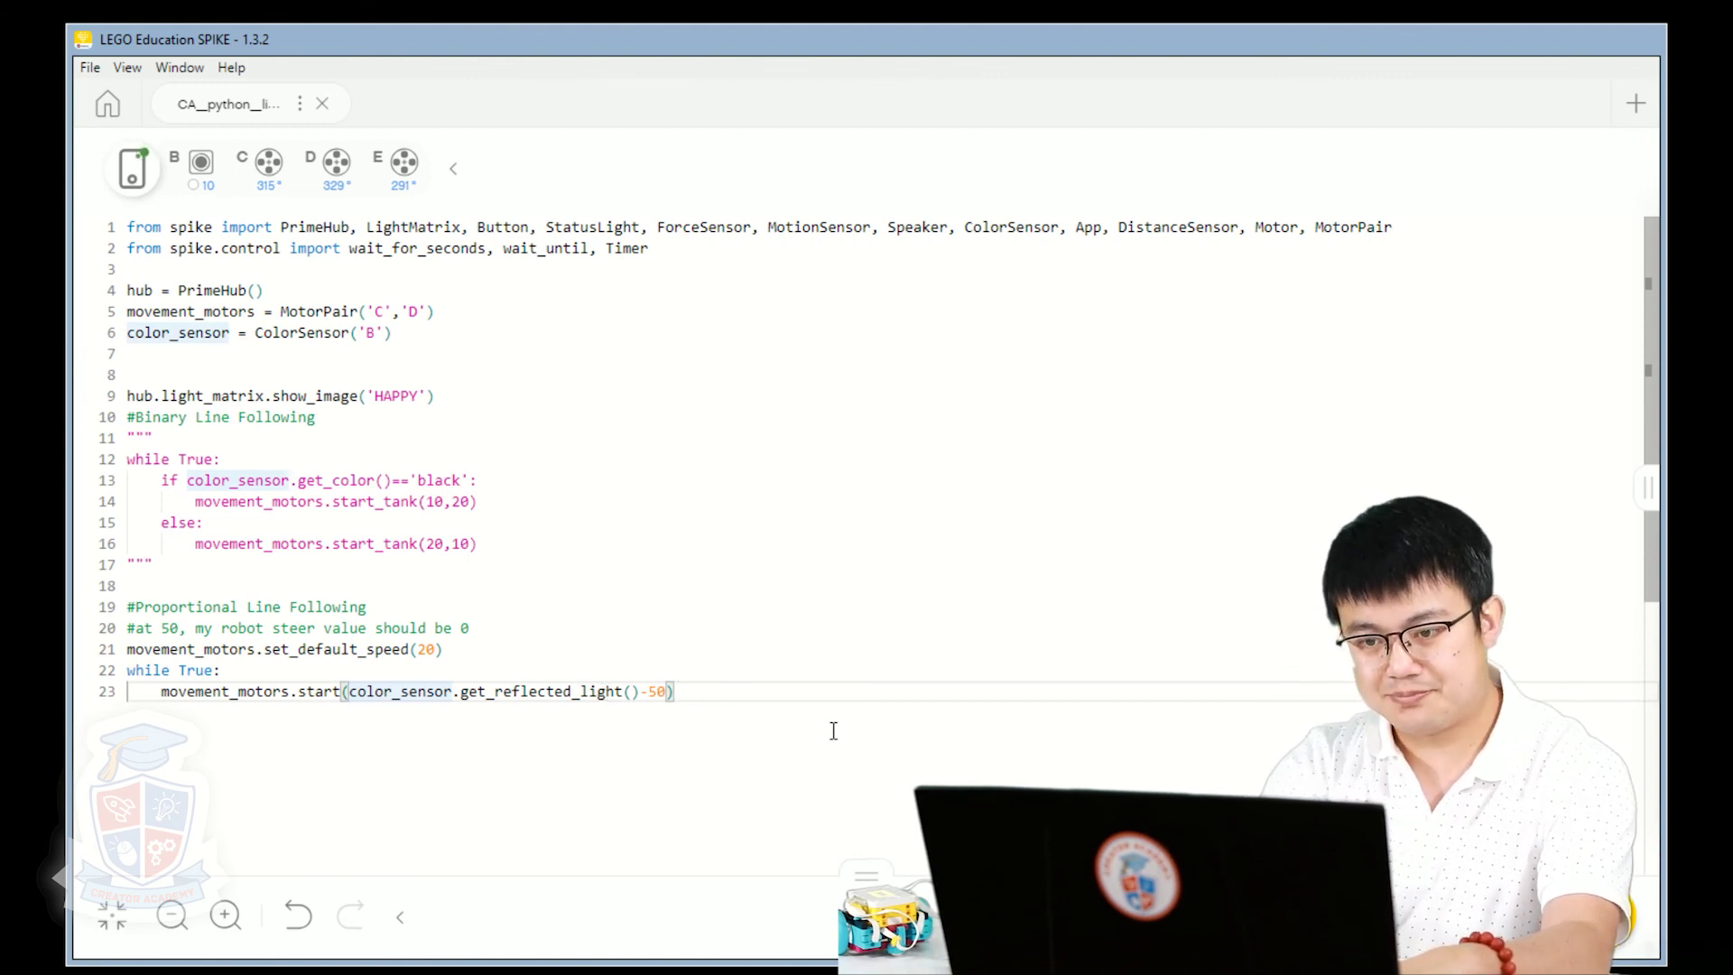
pyautogui.write('(')
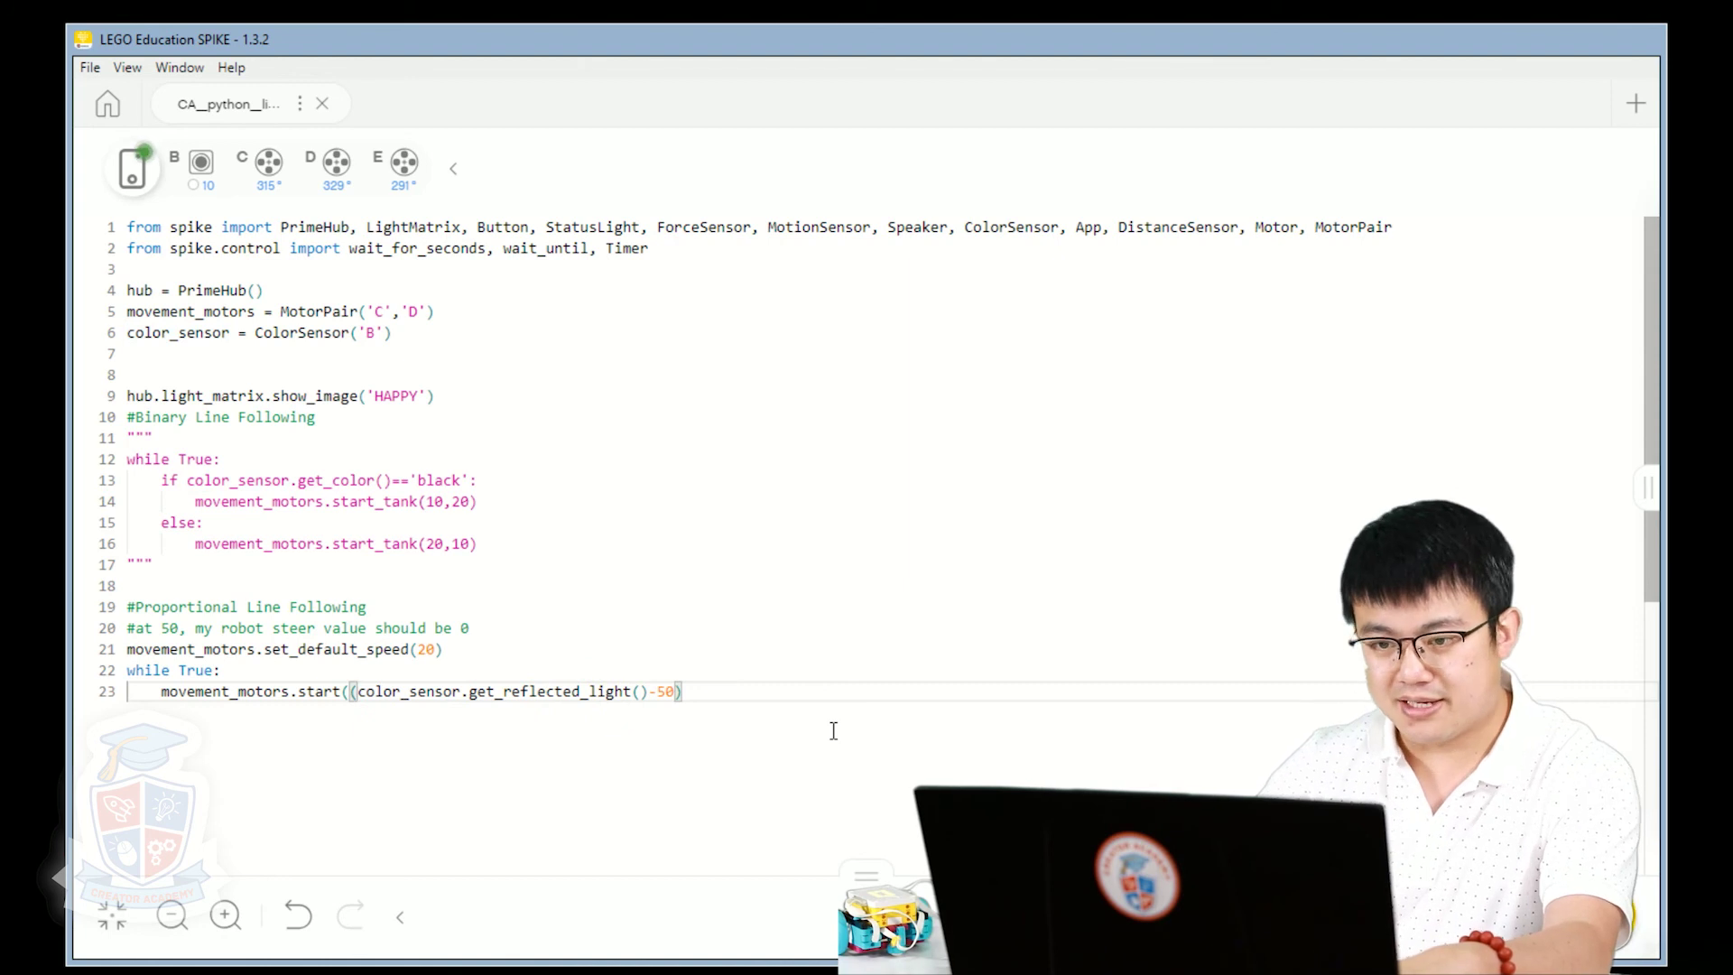